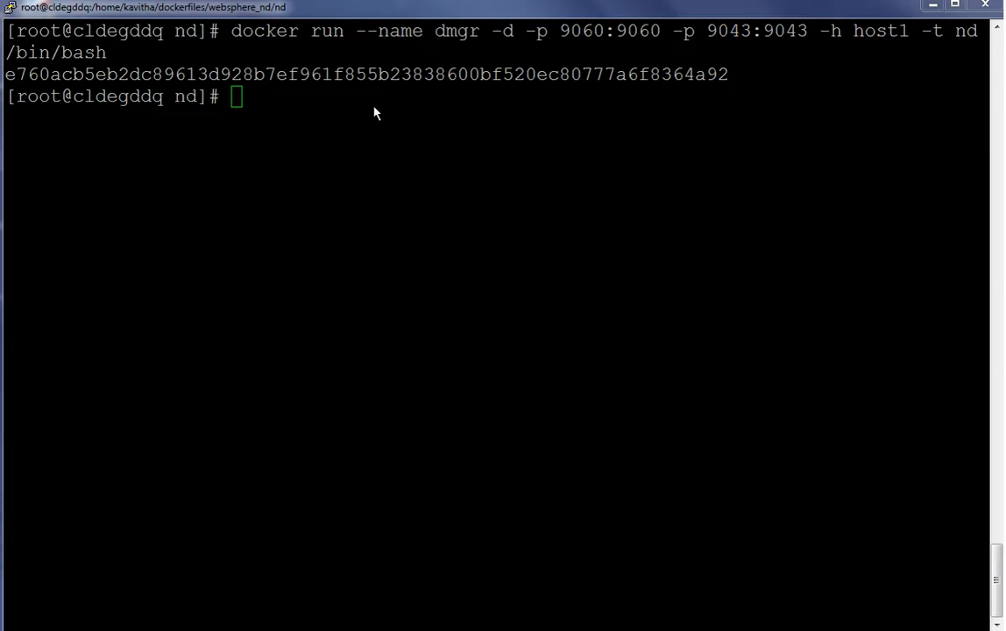
Query the dmgr container's IP address with docker inspect using the NetworkSettings.IPAddress format
{"action": "left_click", "coordinate": [374, 112]}
{"action": "right_click", "coordinate": [374, 112]}
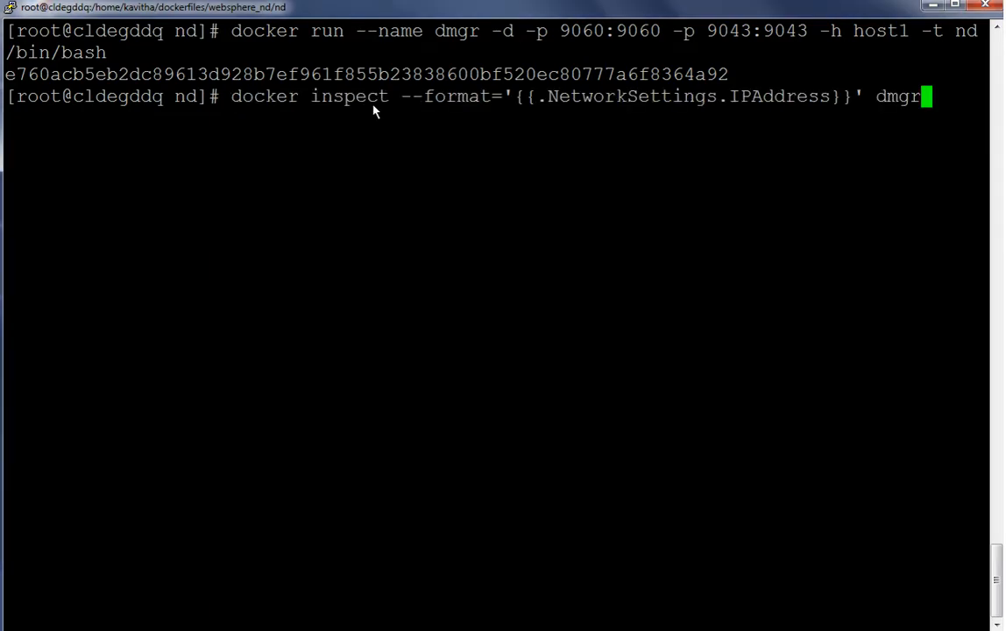
{"action": "key", "text": "Return"}
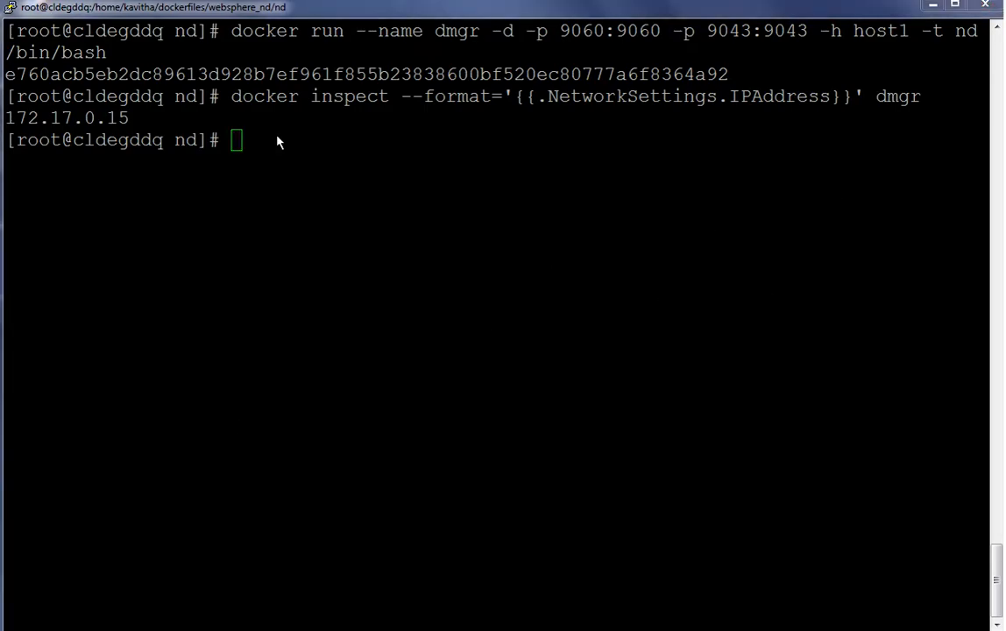
Create the Dmgr01 deployment manager profile in the dmgr container with manageprofiles.sh, cell Cell01, node DmgrNode, host 172.17.0.15
{"action": "left_click", "coordinate": [276, 142]}
{"action": "right_click", "coordinate": [276, 142]}
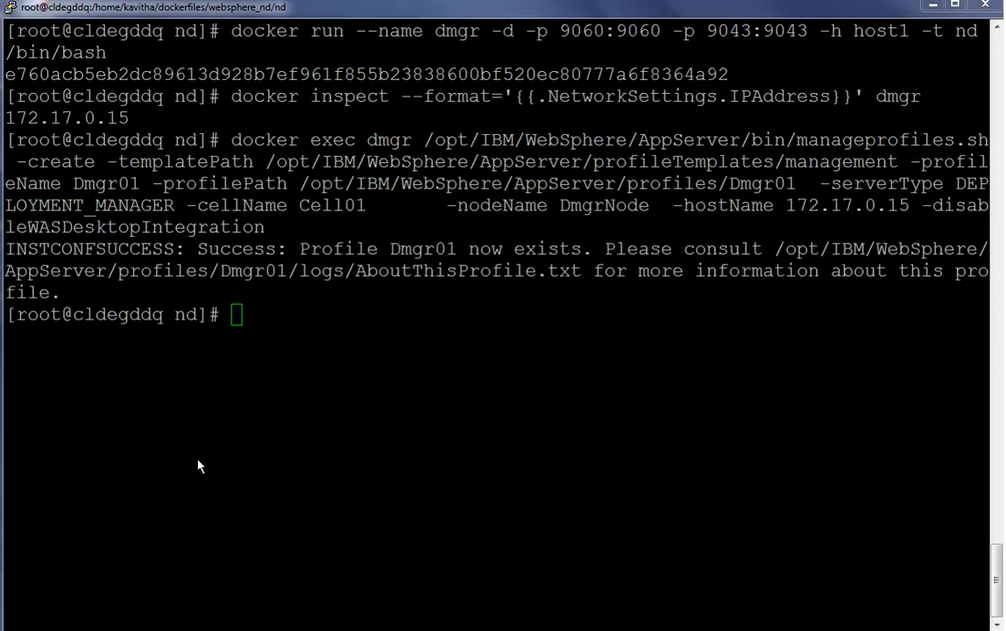
Start the deployment manager by running startManager.sh inside the dmgr container
{"action": "left_click", "coordinate": [438, 608]}
{"action": "right_click", "coordinate": [436, 608]}
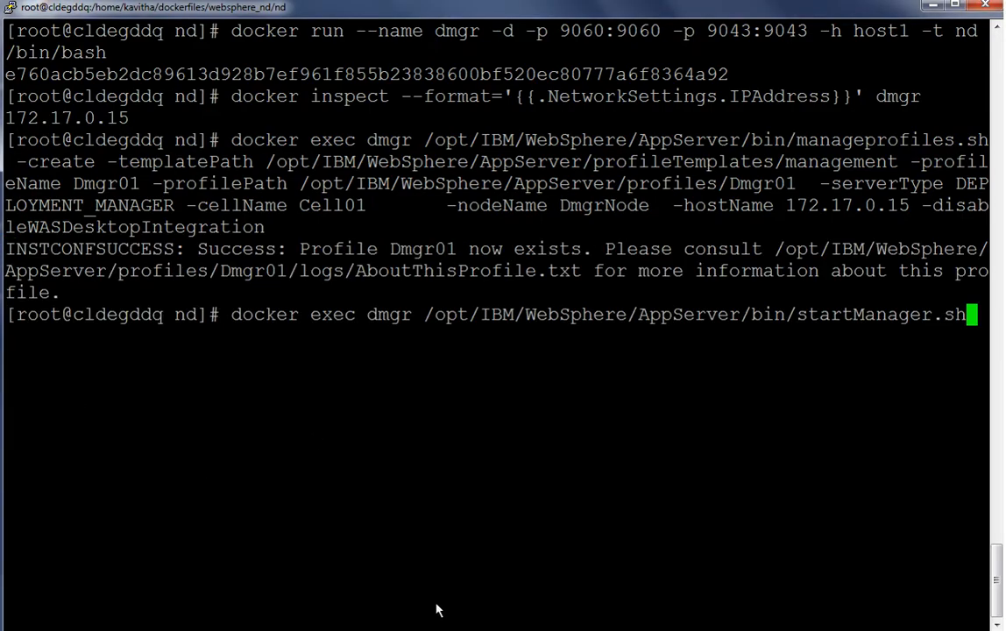
{"action": "key", "text": "Return"}
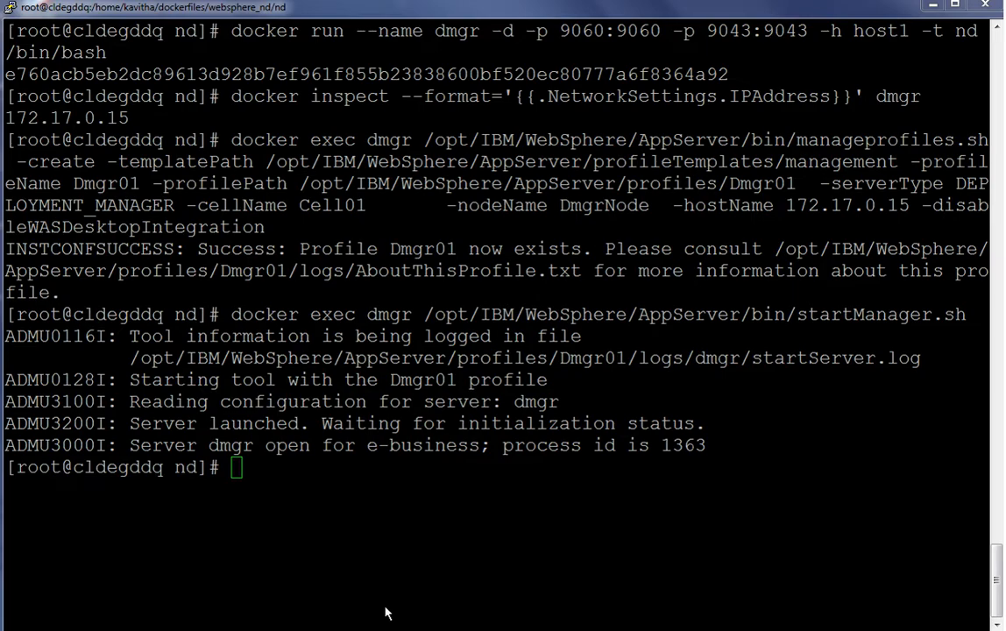
Run a detached odrnode container from the nd image with port 80:80, hostname host2, and host entries for host1, host3 and host4
{"action": "right_click", "coordinate": [252, 470]}
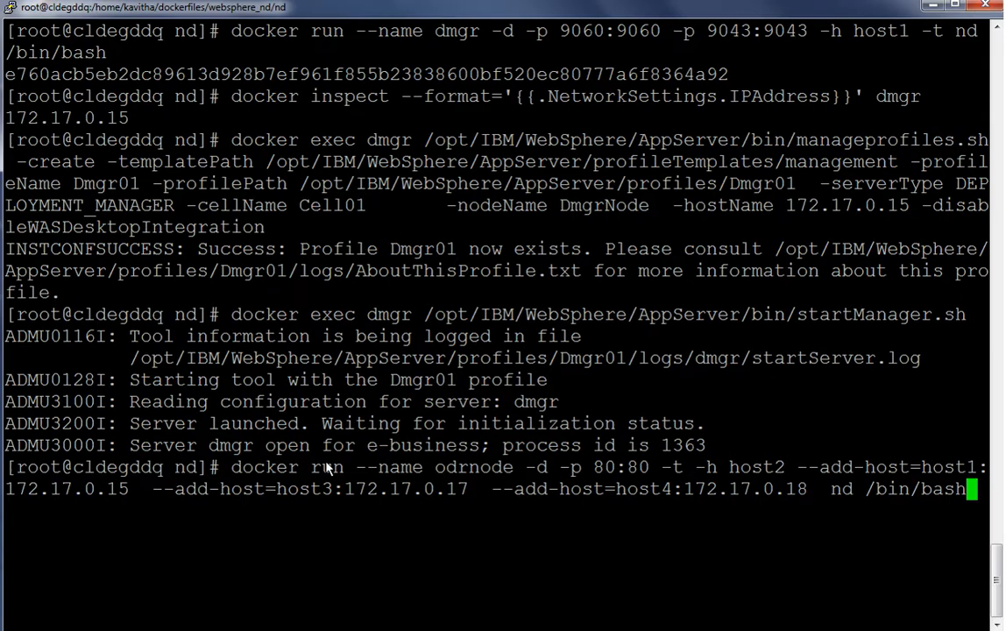
{"action": "key", "text": "Return"}
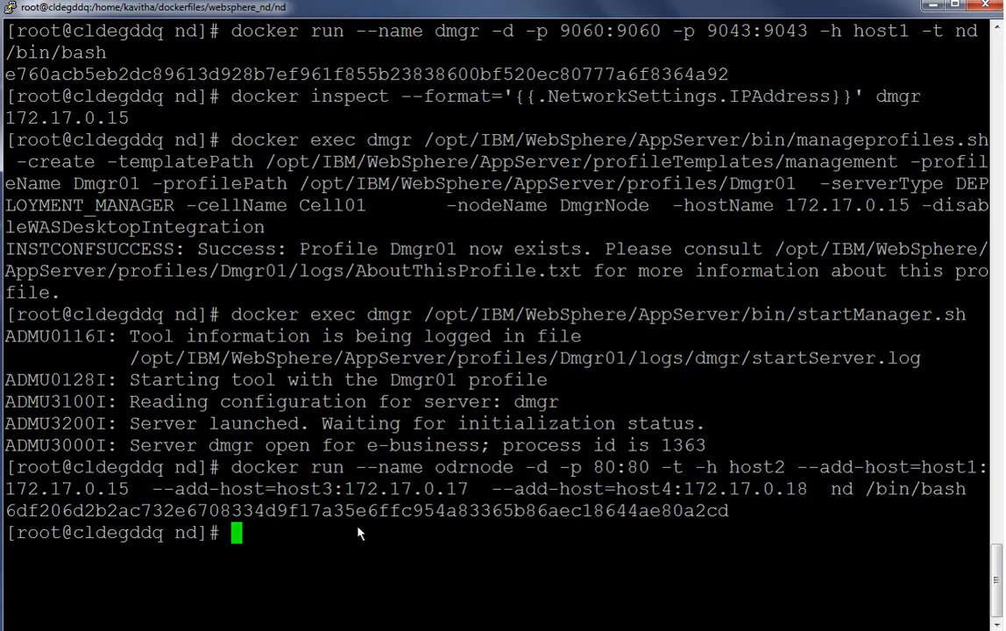
Query the odrnode container's IP address with docker inspect
{"action": "key", "text": "alt+Tab"}
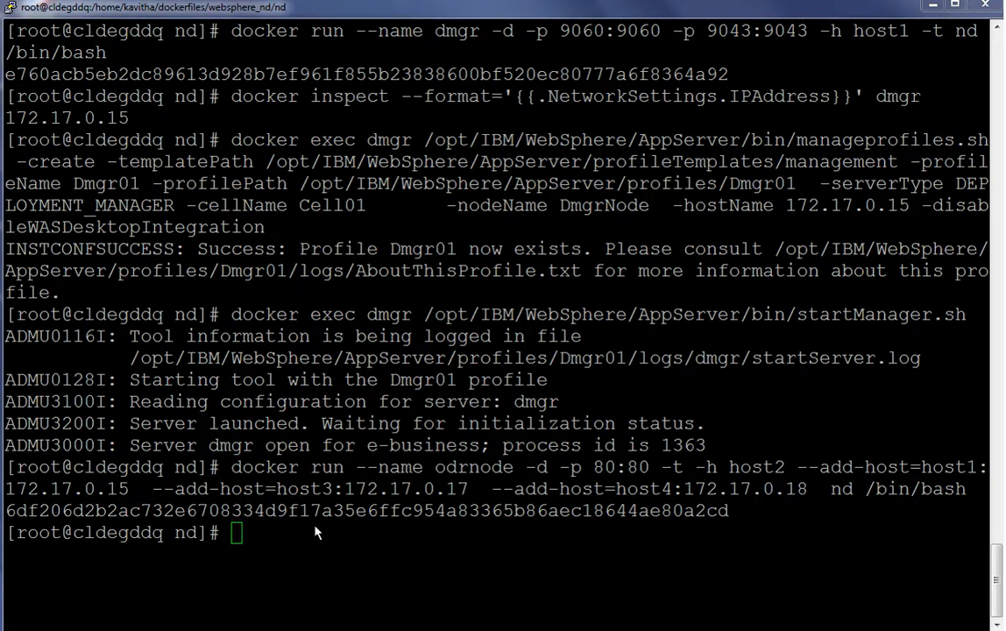
{"action": "key", "text": "alt+Tab"}
{"action": "right_click", "coordinate": [316, 532]}
{"action": "key", "text": "Return"}
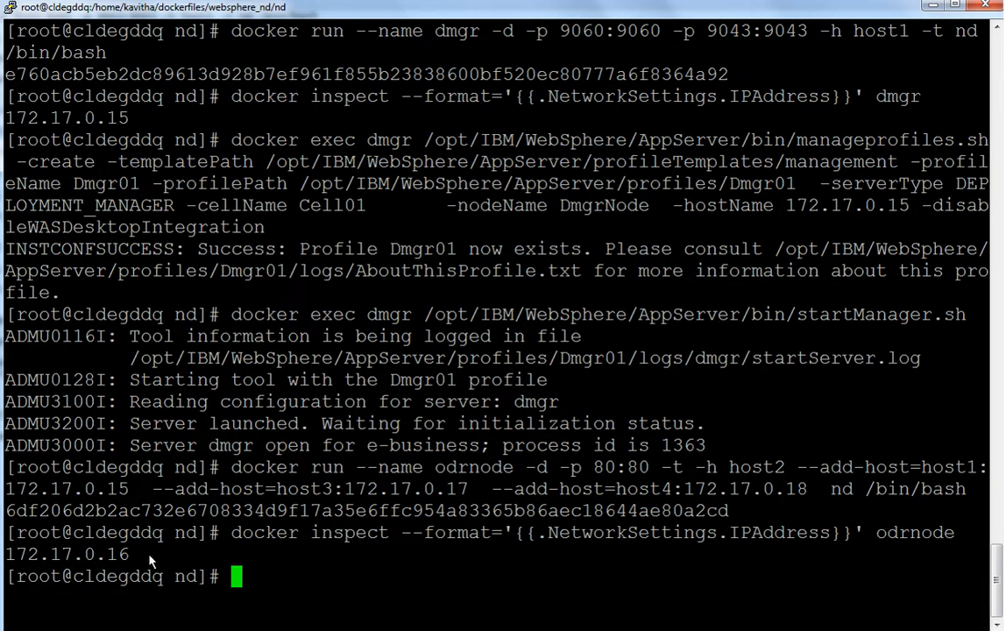
Create the managed ODRNode profile in odrnode, cell ODRCell, host 172.17.0.16, federated to dmgr host 172.17.0.15 port 8879
{"action": "key", "text": "alt+Tab"}
{"action": "left_click", "coordinate": [269, 586]}
{"action": "right_click", "coordinate": [268, 586]}
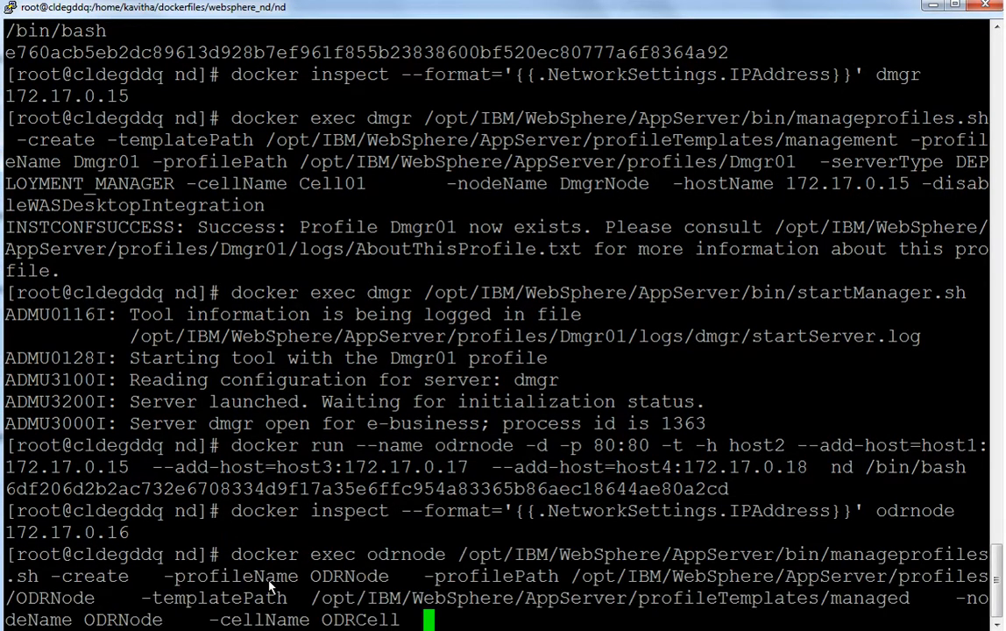
{"action": "key", "text": "Return"}
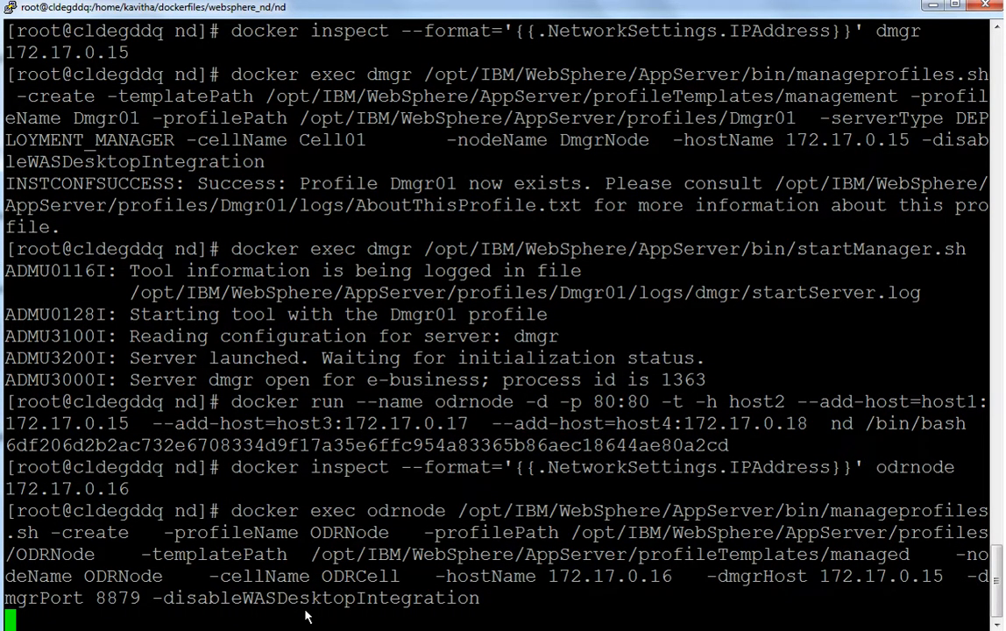
Clear the terminal screen
{"action": "key", "text": "alt+Tab"}
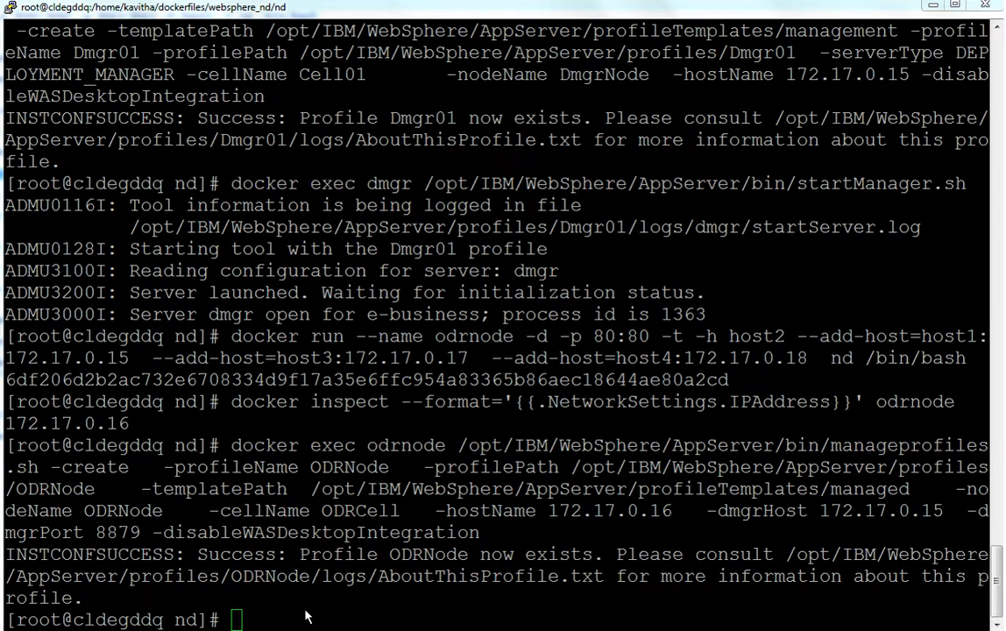
{"action": "left_click", "coordinate": [305, 617]}
{"action": "type", "text": "clear"}
{"action": "key", "text": "Return"}
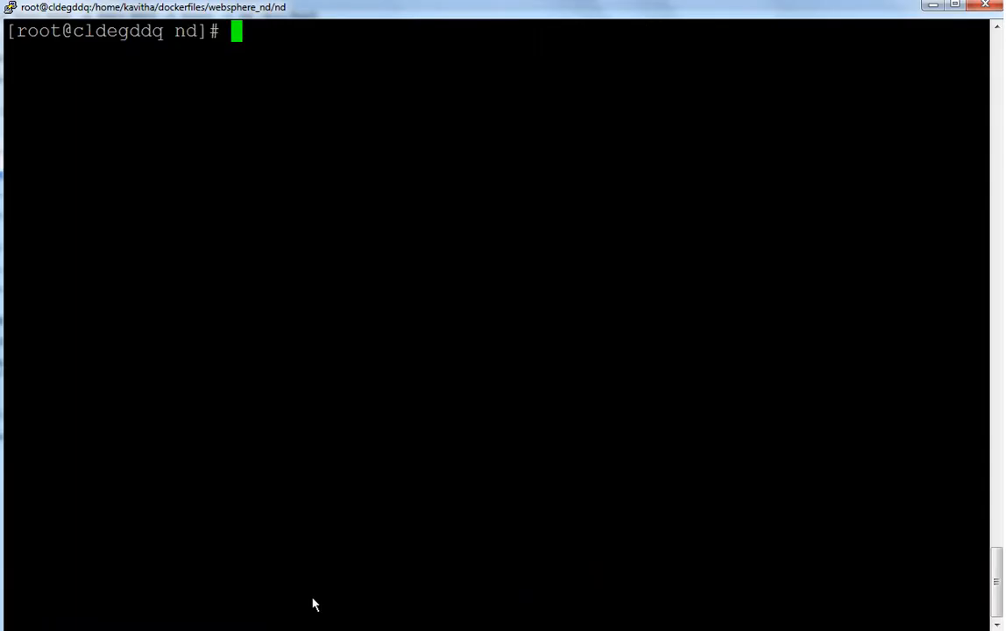
Run a detached node01 container with ports 9081:9080 and 9444:9443, hostname host3, and host entries for host1, host2 and host4
{"action": "right_click", "coordinate": [245, 31]}
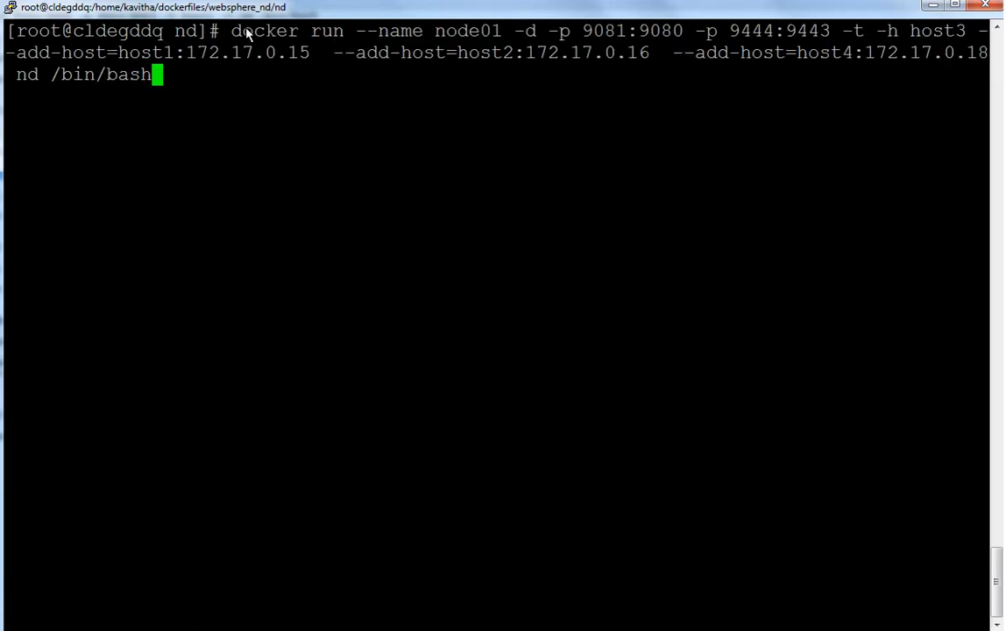
{"action": "key", "text": "Return"}
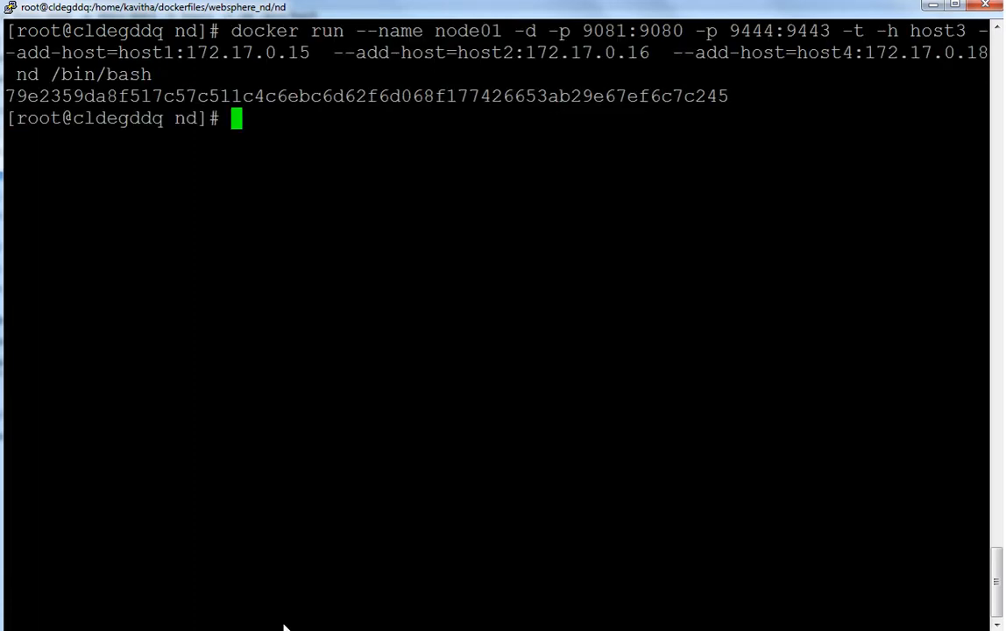
Query the node01 container's IP address with docker inspect
{"action": "right_click", "coordinate": [408, 199]}
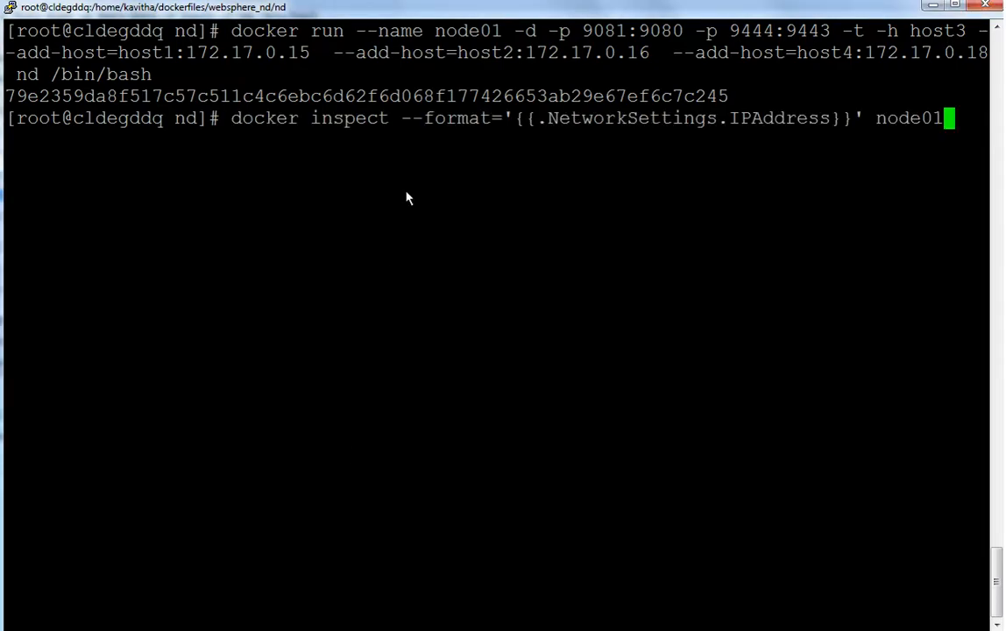
{"action": "key", "text": "Return"}
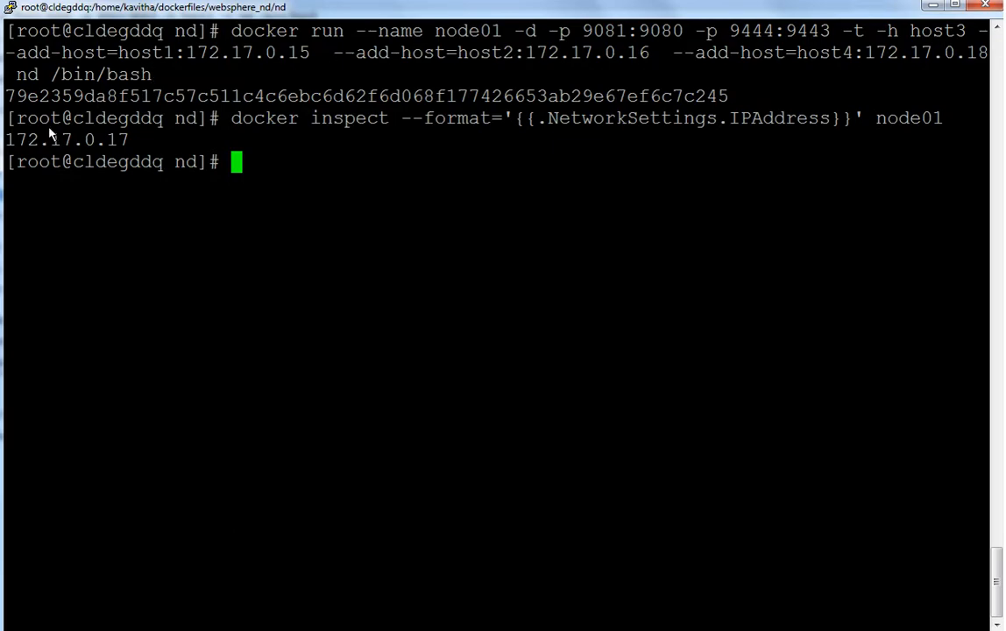
Create the managed Node01 profile in node01, cell Cell02, host 172.17.0.17, federated to dmgr 172.17.0.15 port 8879
{"action": "left_click", "coordinate": [280, 175]}
{"action": "right_click", "coordinate": [280, 173]}
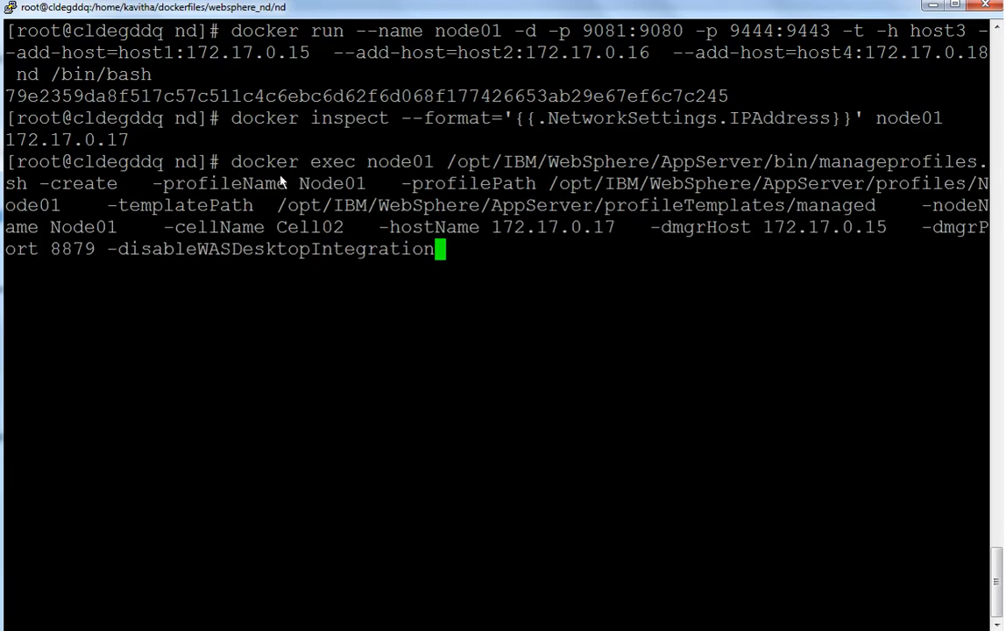
{"action": "key", "text": "Return"}
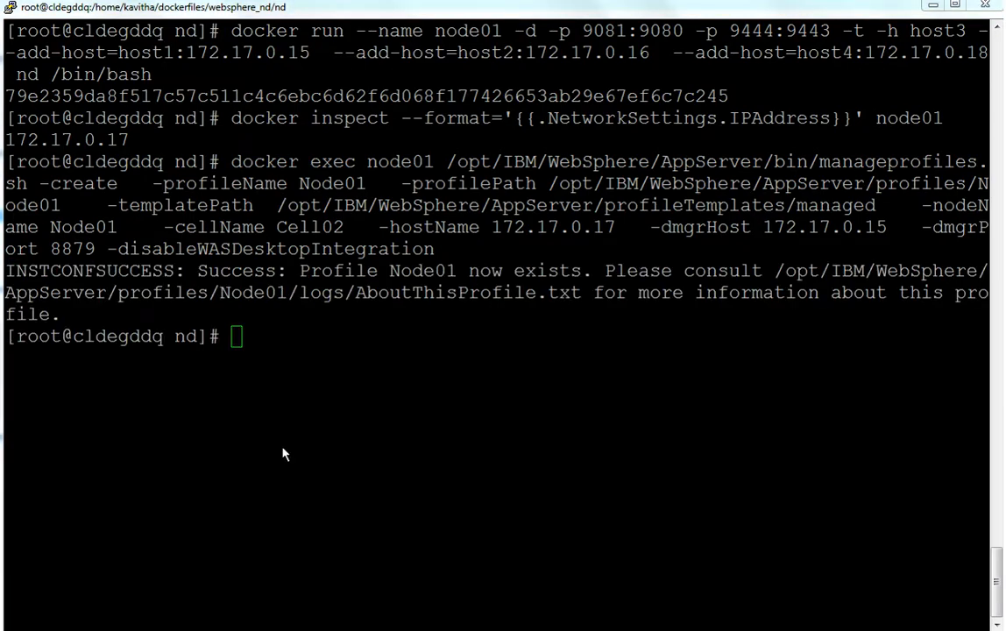
Run a detached node02 container with ports 9082:9080 and 9445:9443, hostname host4, and host entries for host1, host2 and host3
{"action": "left_click", "coordinate": [260, 346]}
{"action": "right_click", "coordinate": [260, 345]}
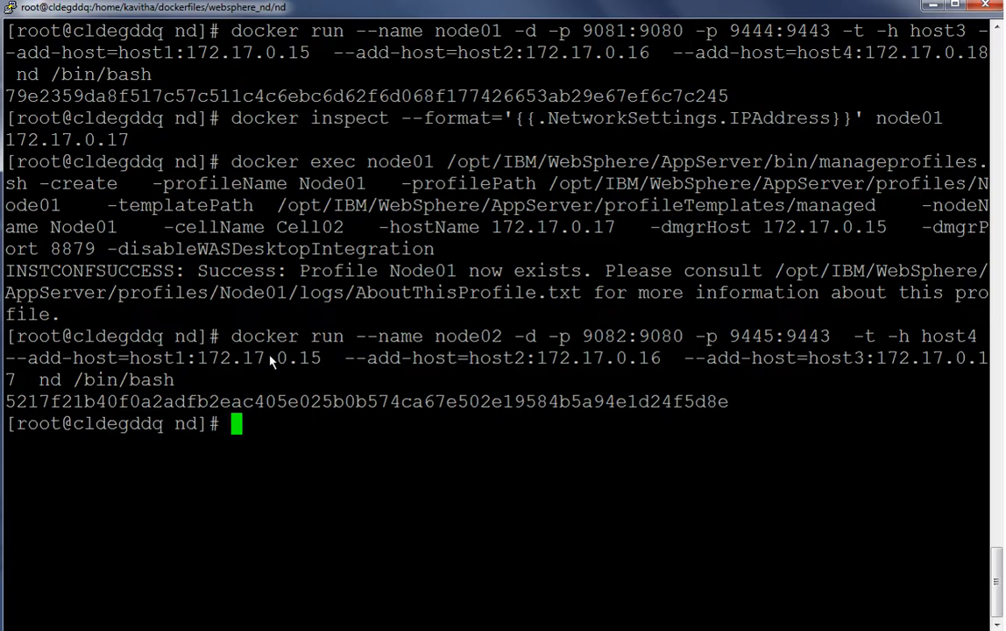
Query the node02 container's IP address with docker inspect
{"action": "left_click", "coordinate": [281, 426]}
{"action": "right_click", "coordinate": [280, 426]}
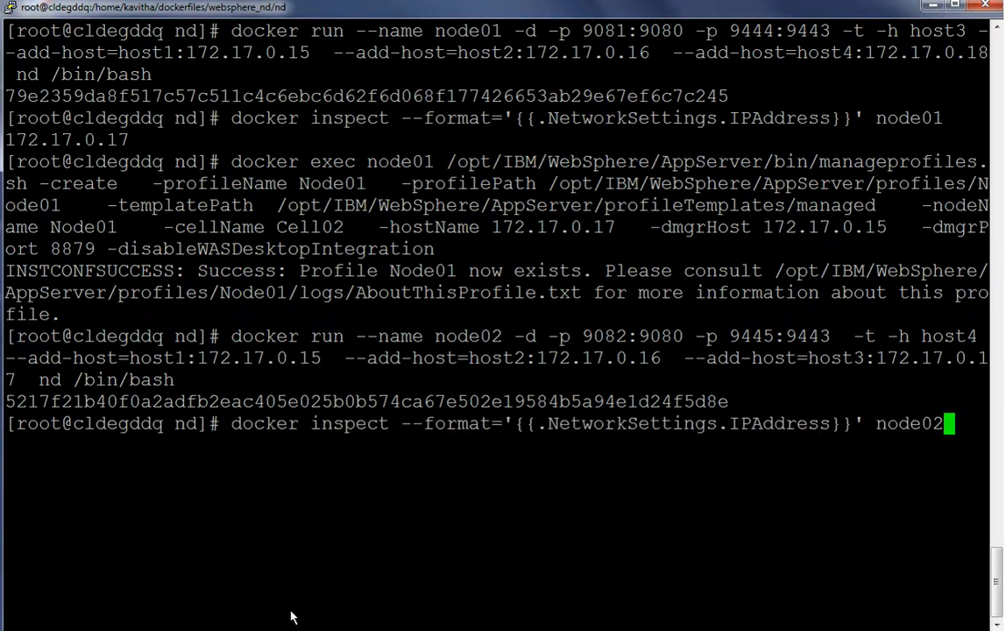
{"action": "key", "text": "Return"}
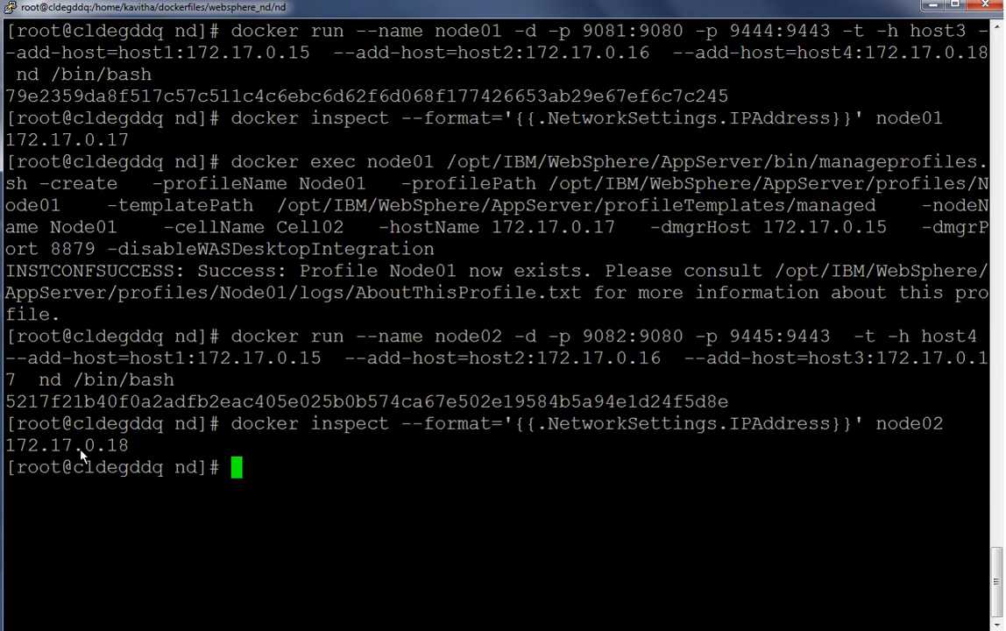
Create the managed Node02 profile in node02, cell Cell03, host 172.17.0.18, federated to dmgr 172.17.0.15 port 8879
{"action": "key", "text": "alt+Tab"}
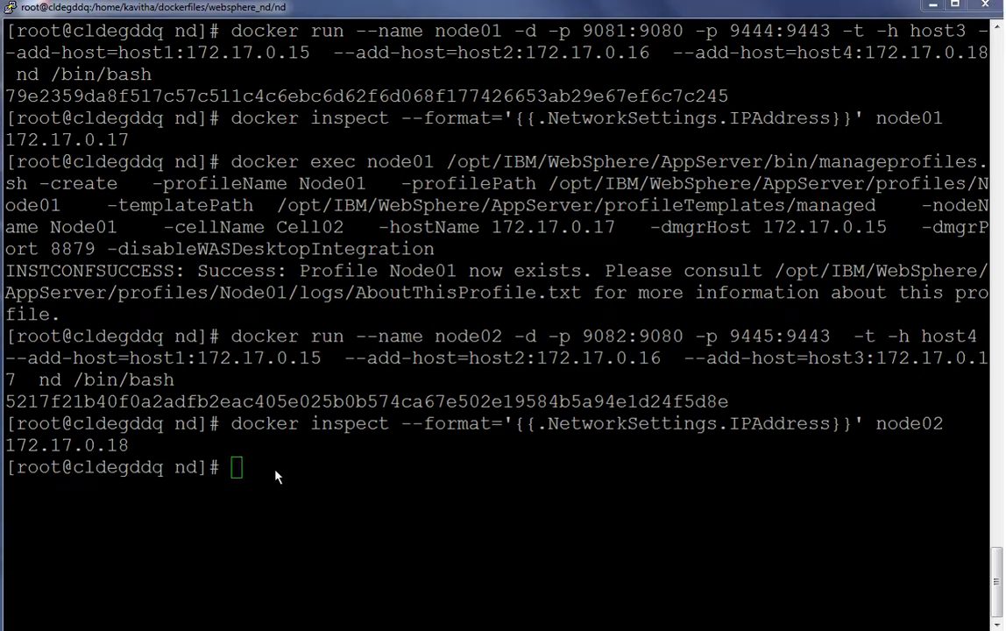
{"action": "left_click", "coordinate": [275, 476]}
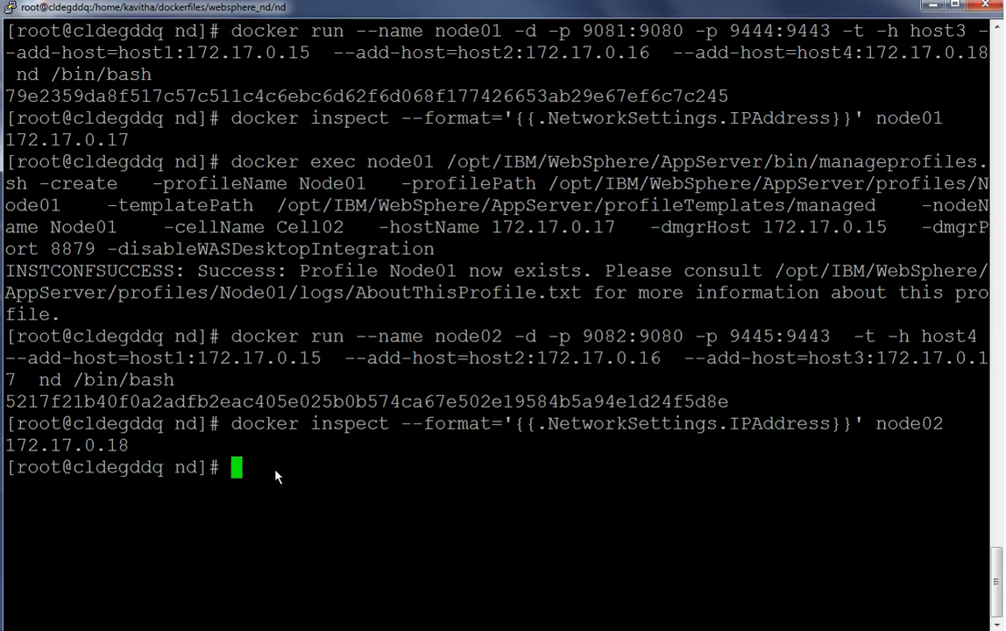
{"action": "right_click", "coordinate": [275, 476]}
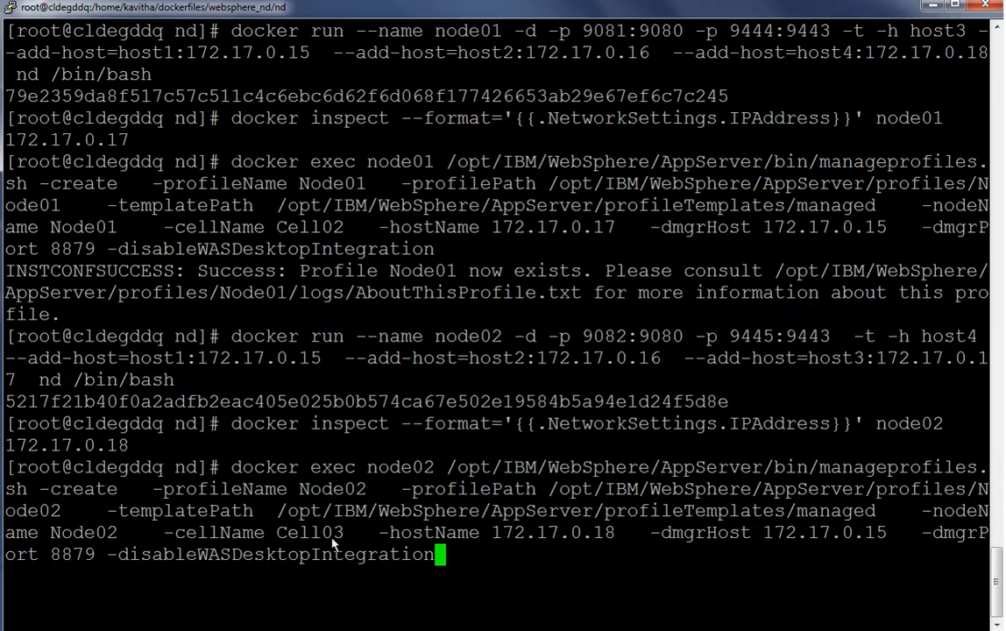
{"action": "key", "text": "Return"}
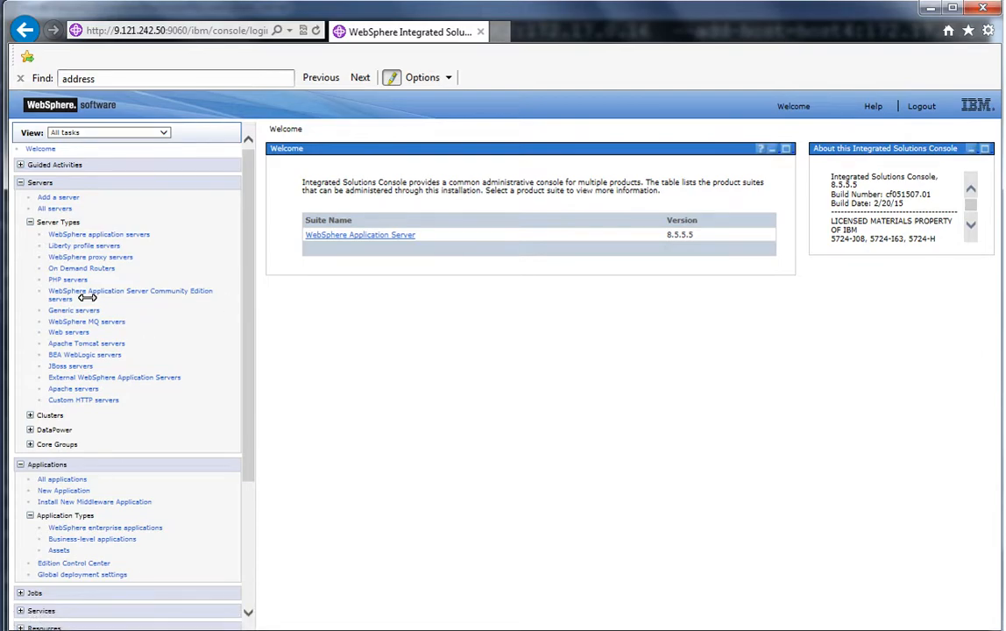
Switch to the WebSphere admin console in the browser and open the Nodes list under System administration
{"action": "left_click", "coordinate": [20, 182]}
{"action": "left_click", "coordinate": [20, 199]}
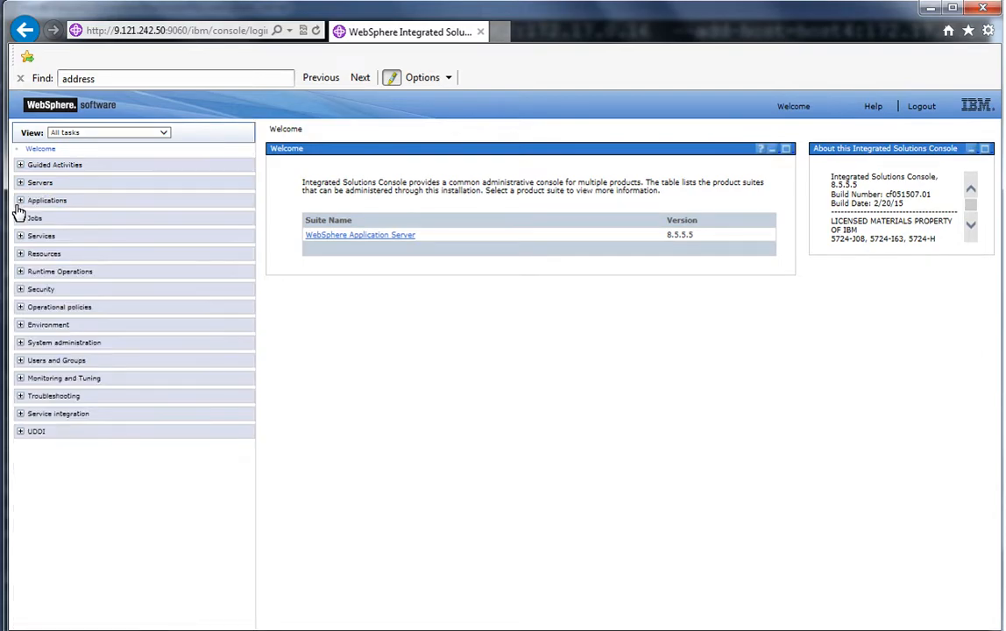
{"action": "left_click", "coordinate": [20, 342]}
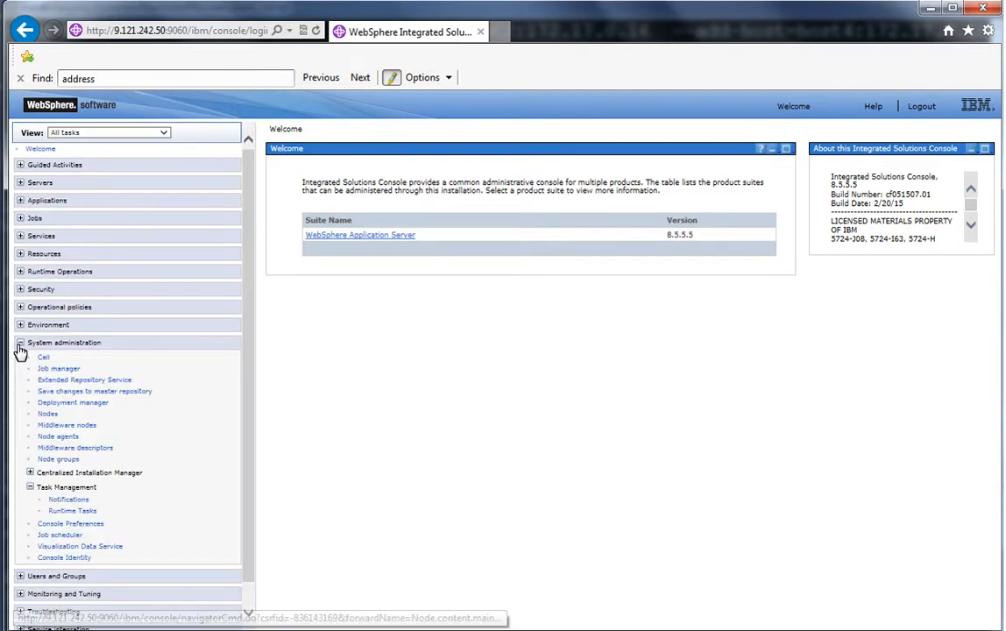
{"action": "left_click", "coordinate": [47, 413]}
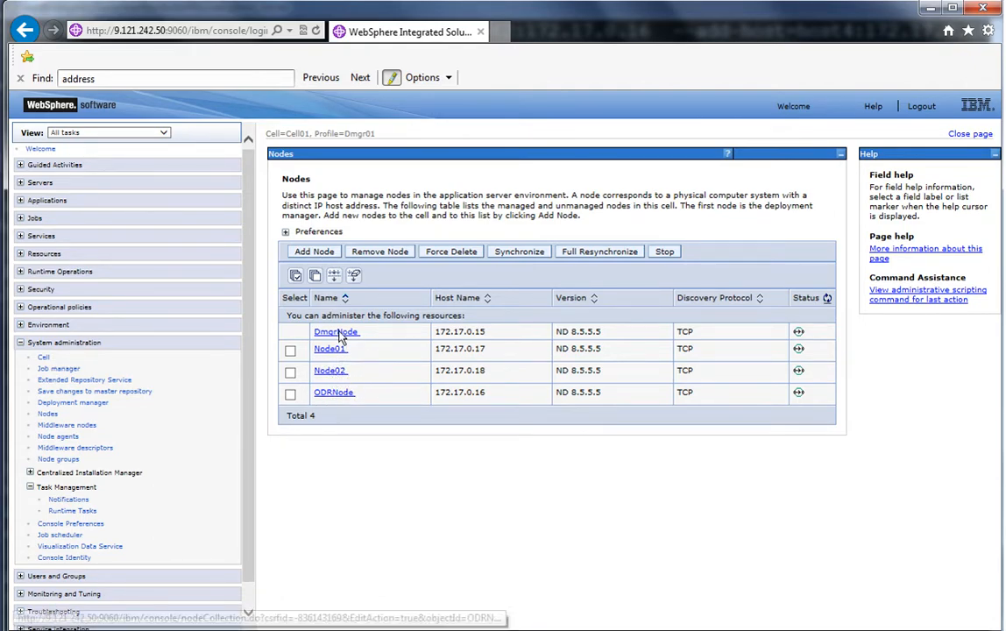
Start creating a new On Demand Router and acknowledge the informational message
{"action": "left_click", "coordinate": [20, 183]}
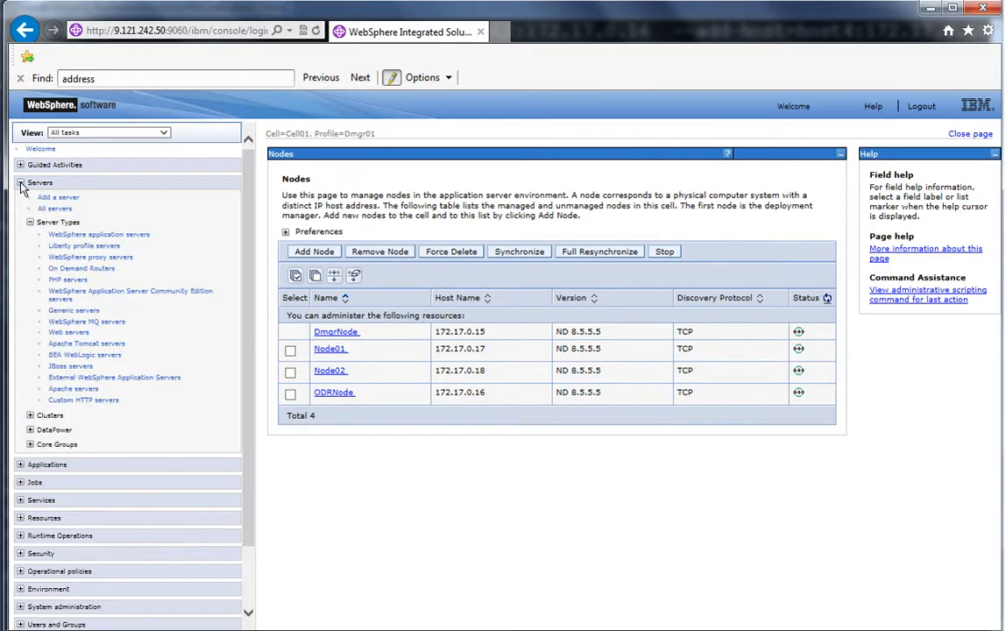
{"action": "left_click", "coordinate": [99, 272]}
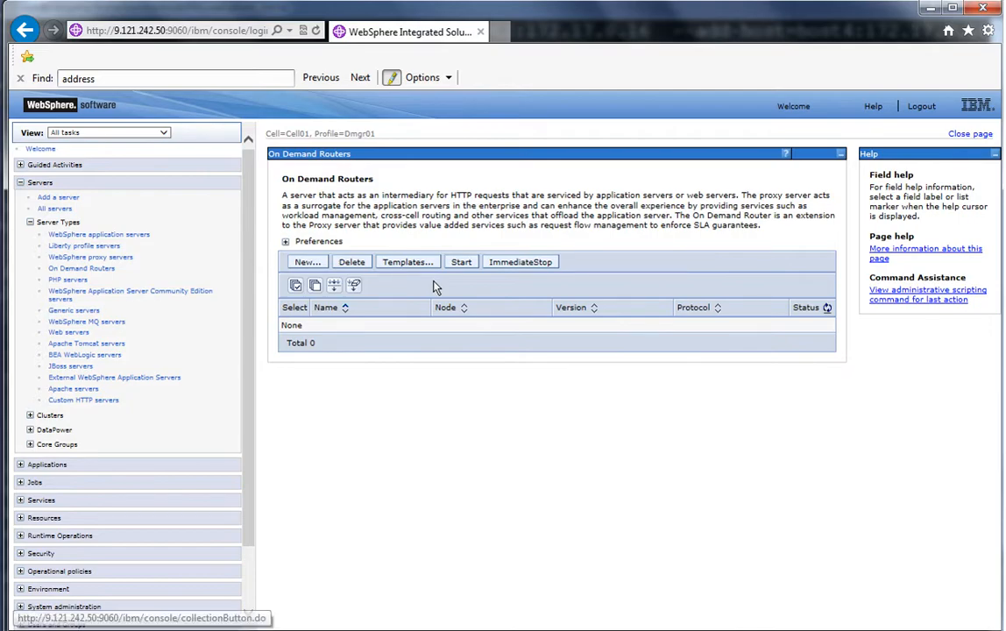
{"action": "left_click", "coordinate": [310, 263]}
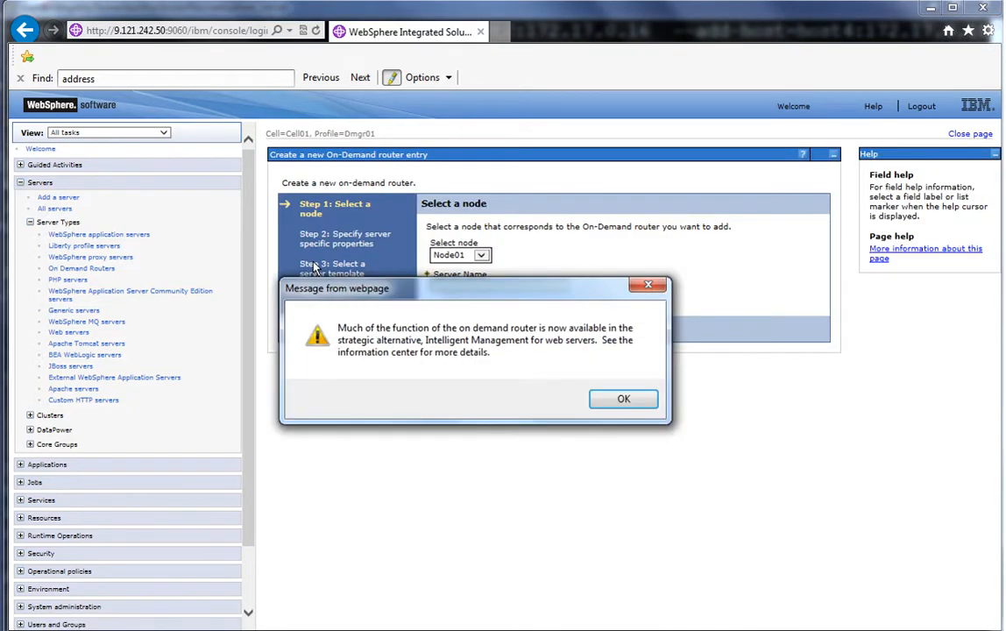
{"action": "left_click", "coordinate": [620, 398]}
Select ODRNode as the node, name the server odr, and proceed to the server-specific properties step
{"action": "left_click", "coordinate": [481, 255]}
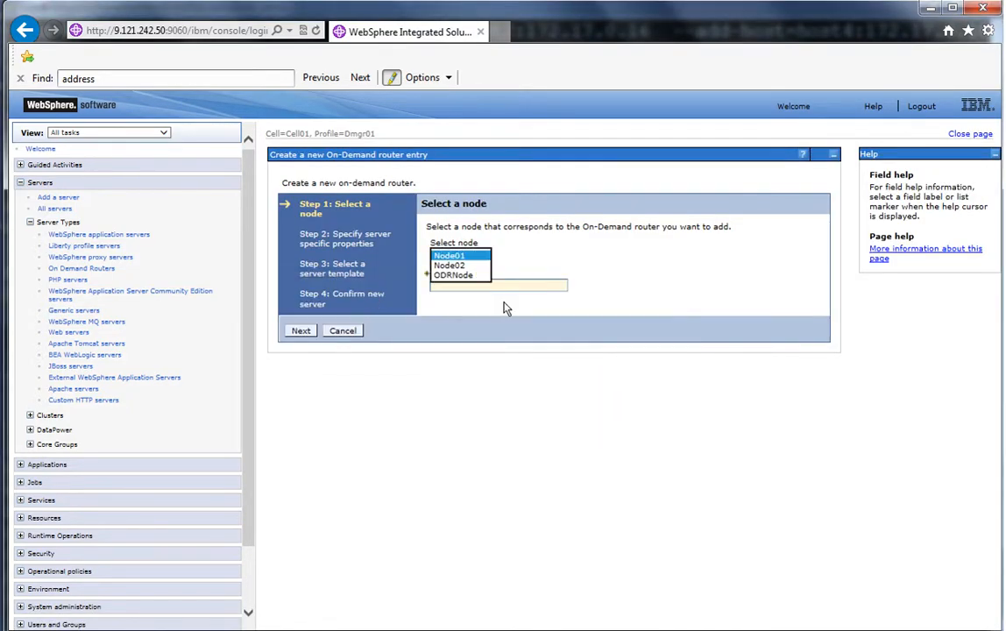
{"action": "left_click", "coordinate": [478, 274]}
{"action": "left_click", "coordinate": [481, 284]}
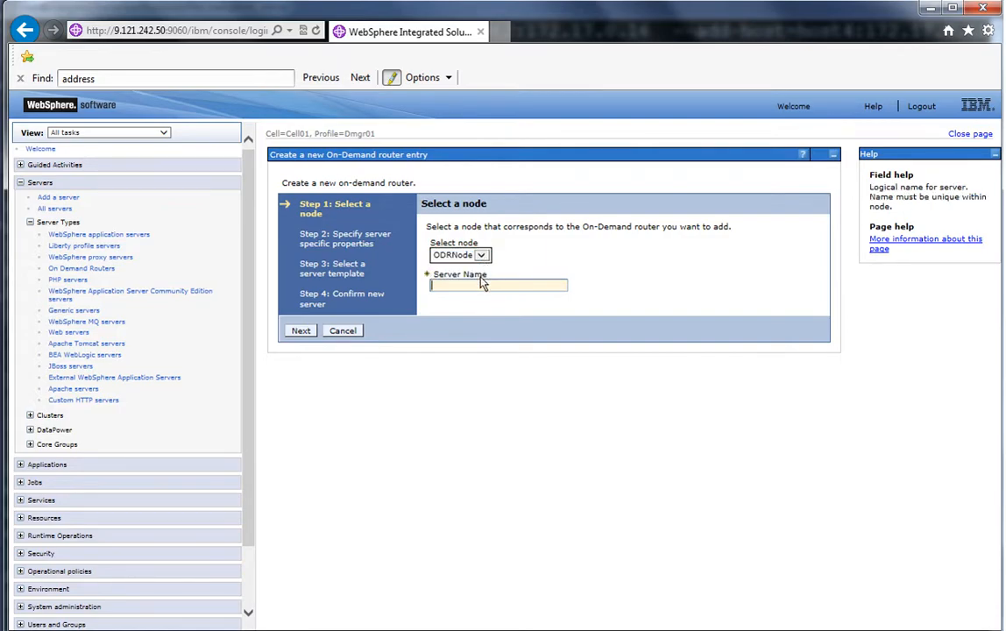
{"action": "type", "text": "odr"}
{"action": "left_click", "coordinate": [301, 332]}
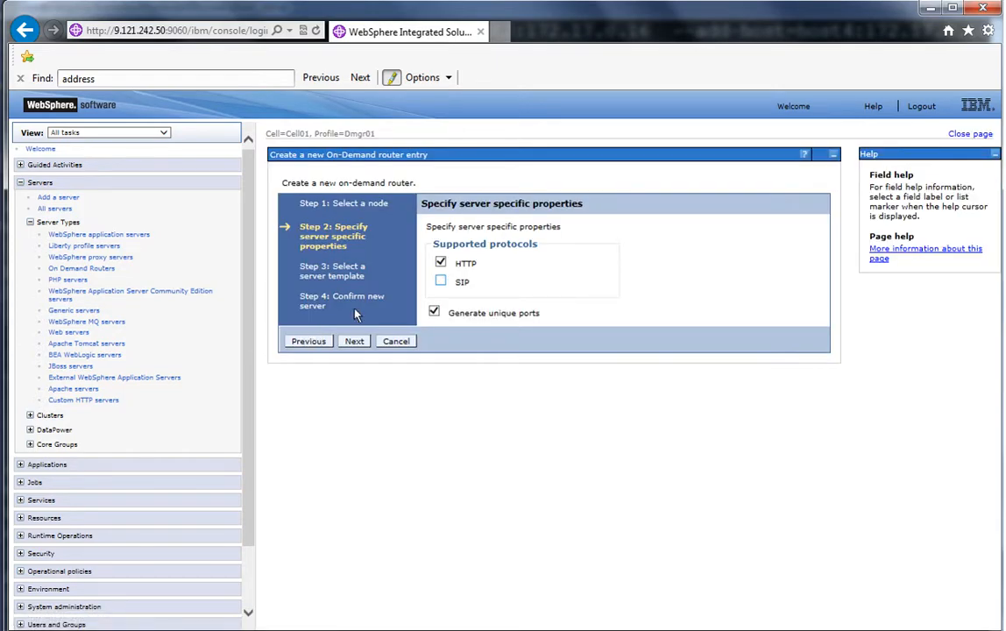
Finish creating the odr On Demand Router with the HTTP protocol and default template, then save to the master configuration
{"action": "left_click", "coordinate": [440, 281]}
{"action": "left_click", "coordinate": [354, 343]}
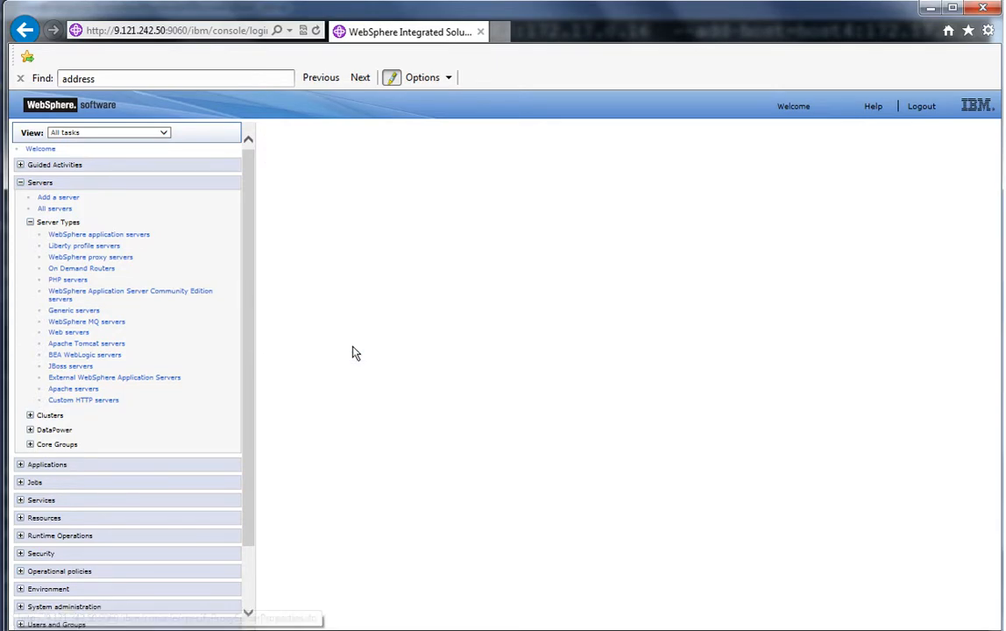
{"action": "left_click", "coordinate": [353, 324]}
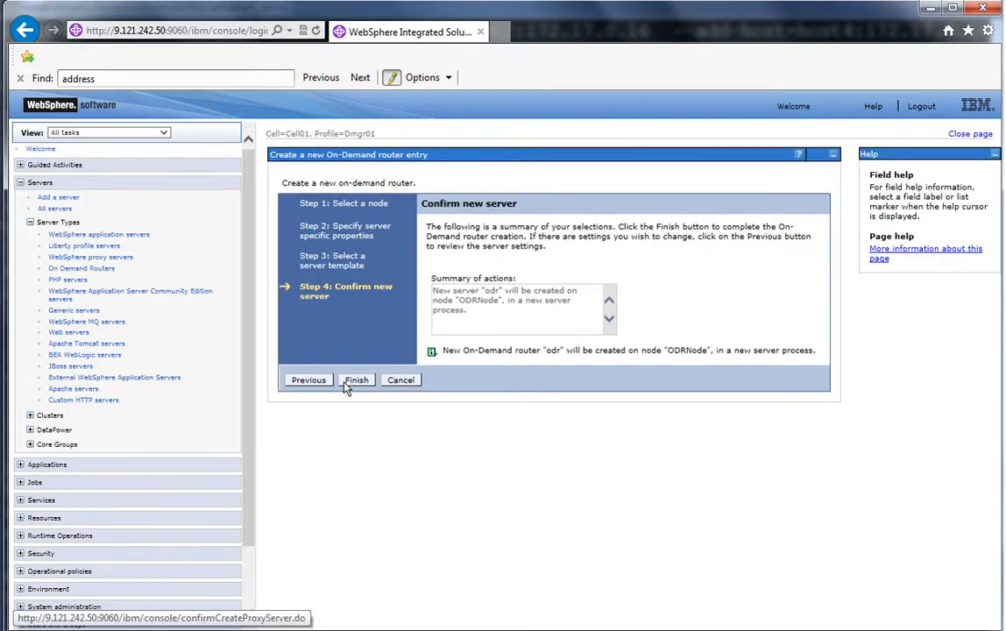
{"action": "left_click", "coordinate": [351, 382]}
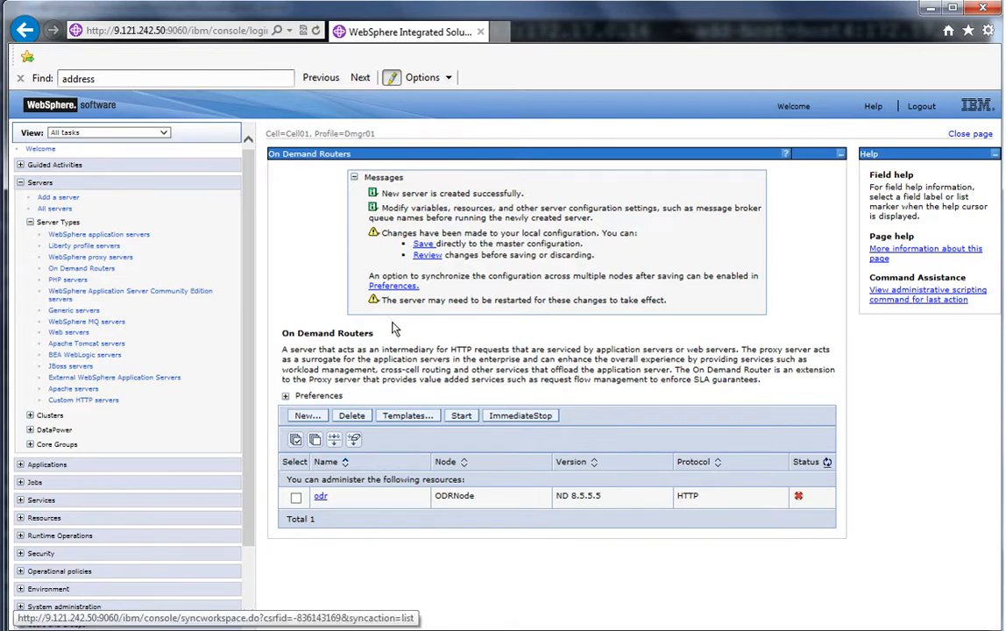
{"action": "left_click", "coordinate": [423, 245]}
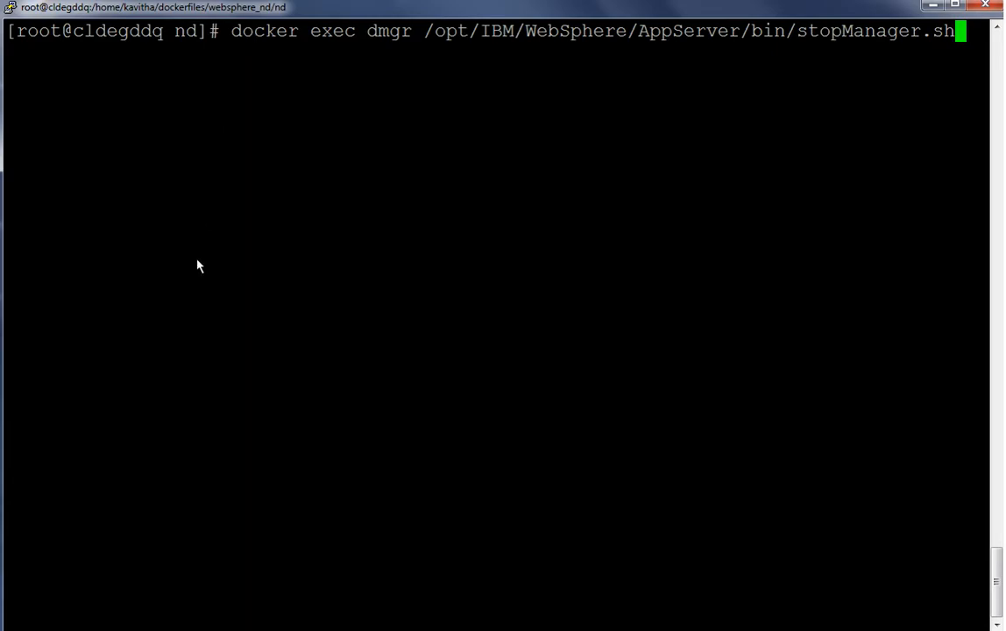
Run stopManager.sh in the dmgr container from the terminal, then paste and run another command
{"action": "key", "text": "Return"}
{"action": "right_click", "coordinate": [330, 224]}
{"action": "key", "text": "Return"}
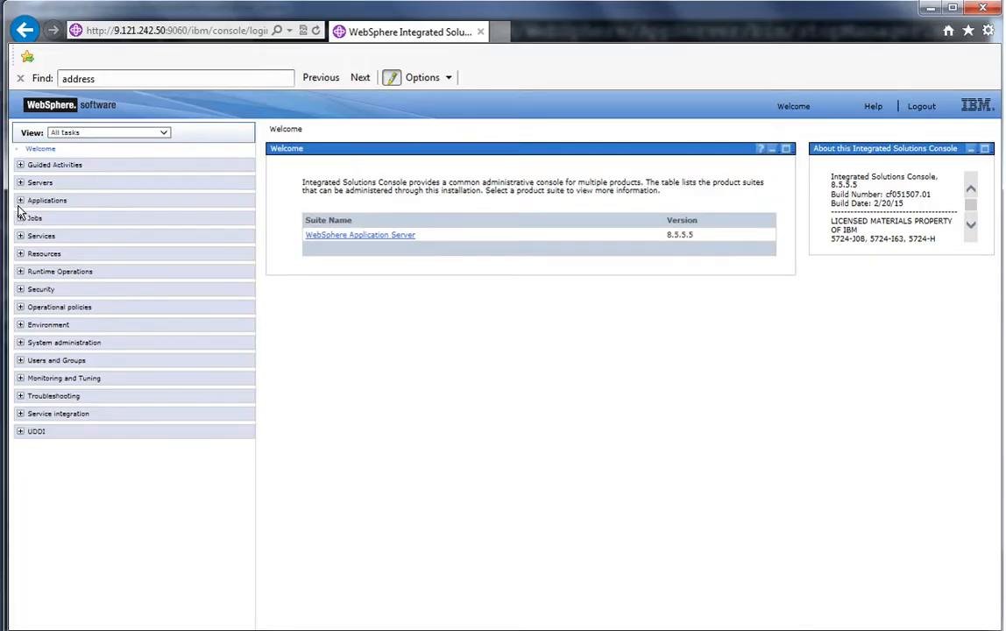
Start the odr server from the On Demand Routers list
{"action": "left_click", "coordinate": [20, 182]}
{"action": "left_click", "coordinate": [29, 222]}
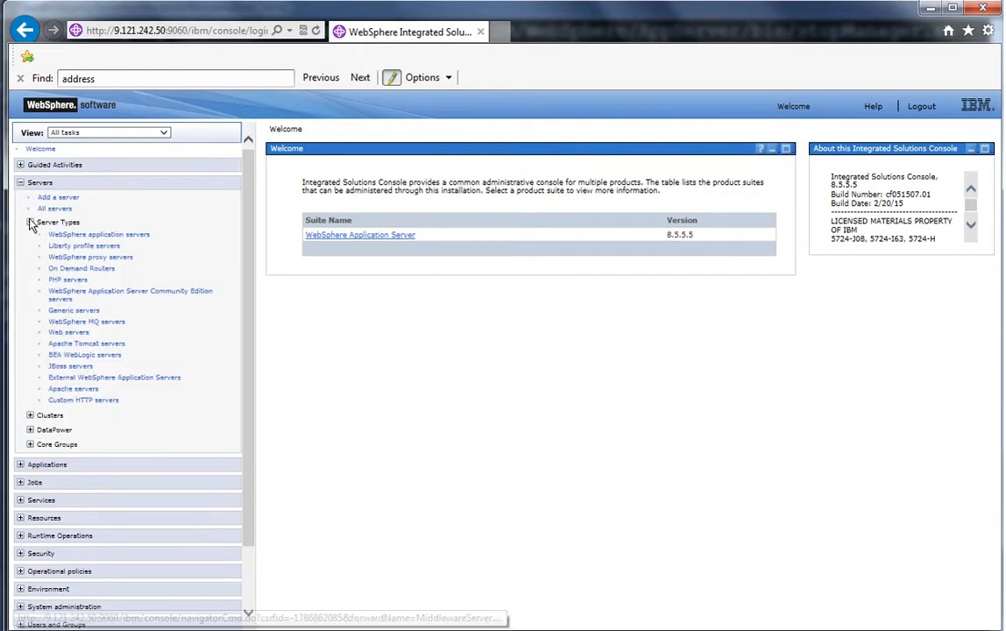
{"action": "left_click", "coordinate": [81, 268]}
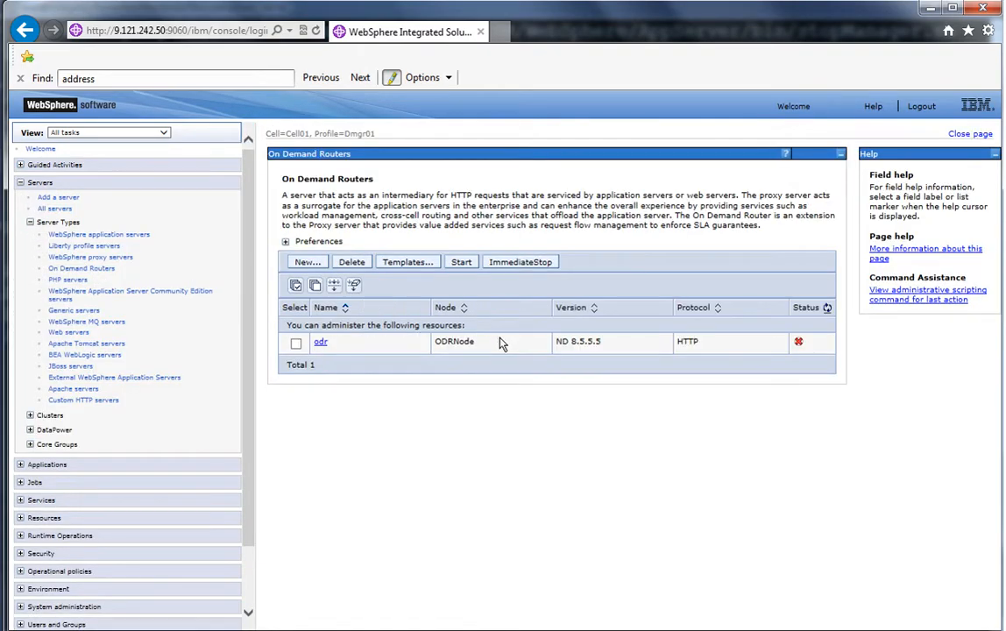
{"action": "left_click", "coordinate": [295, 343]}
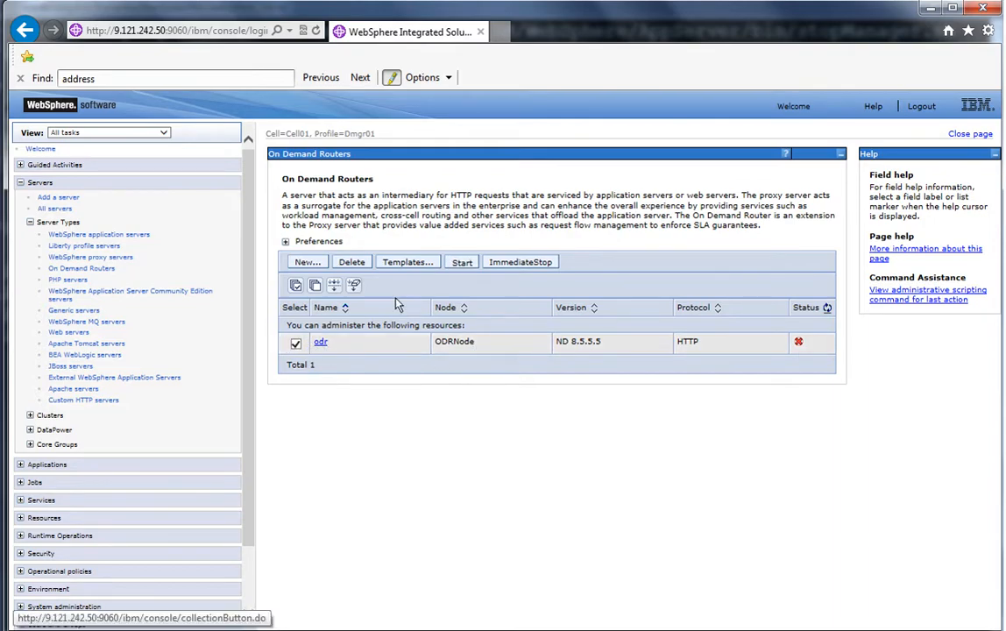
{"action": "left_click", "coordinate": [459, 262]}
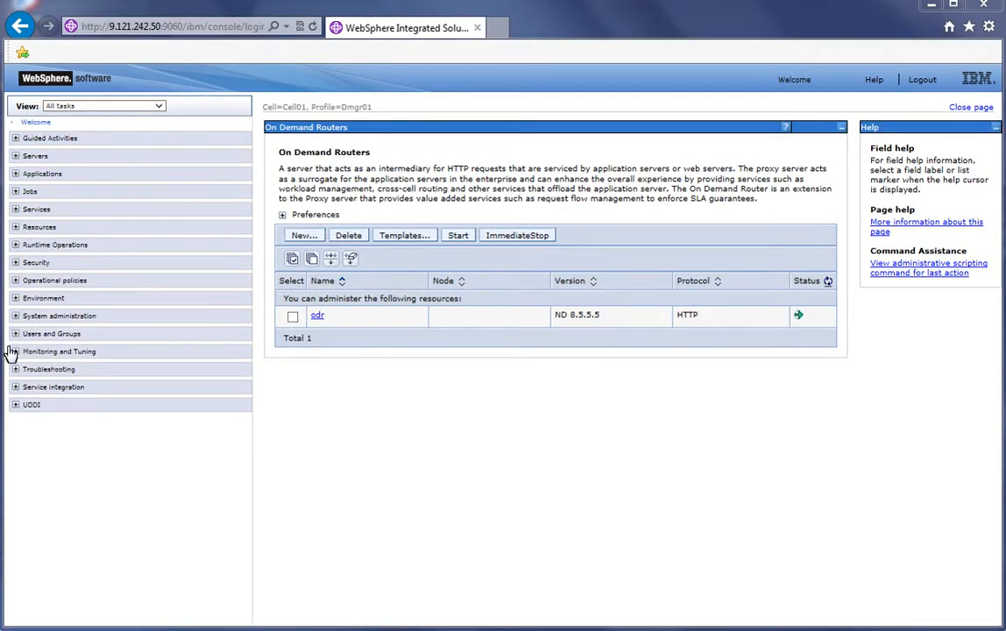
Create a new node group named StockNodeGroup and save the configuration
{"action": "left_click", "coordinate": [15, 316]}
{"action": "left_click", "coordinate": [53, 432]}
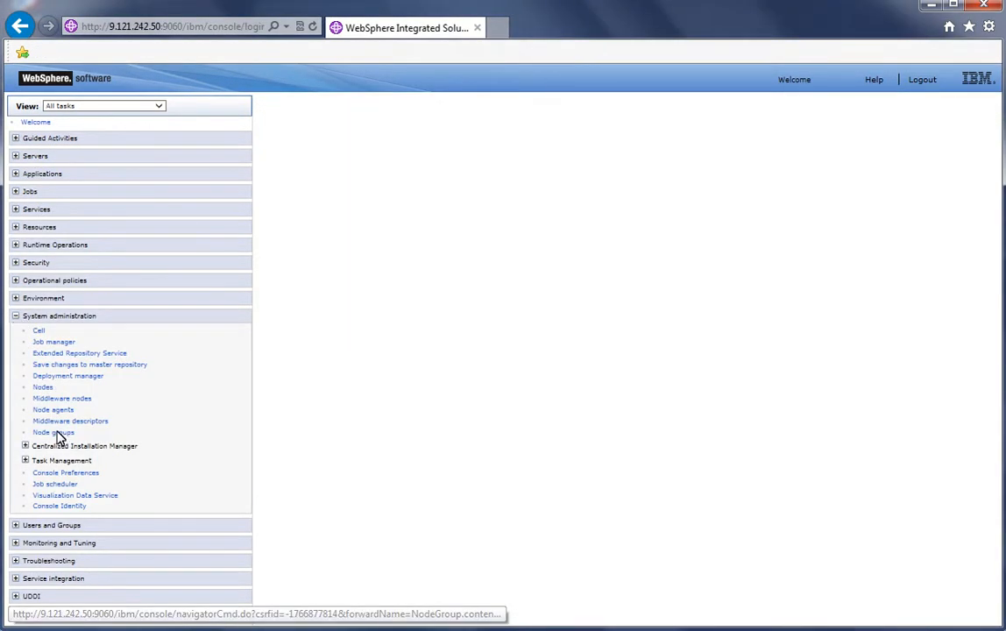
{"action": "left_click", "coordinate": [310, 269]}
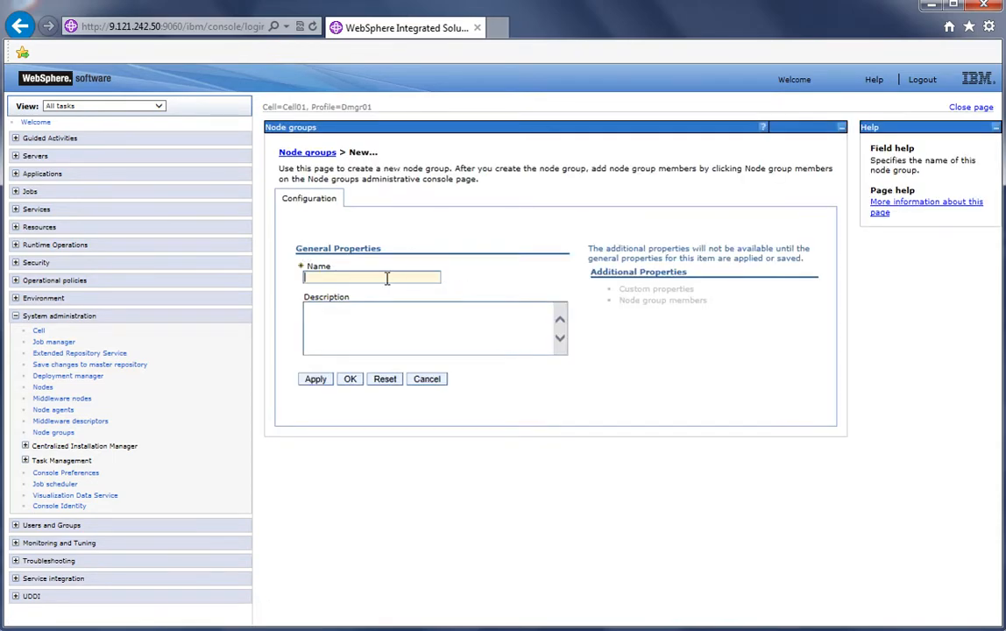
{"action": "type", "text": "Stock"}
{"action": "left_click", "coordinate": [350, 378]}
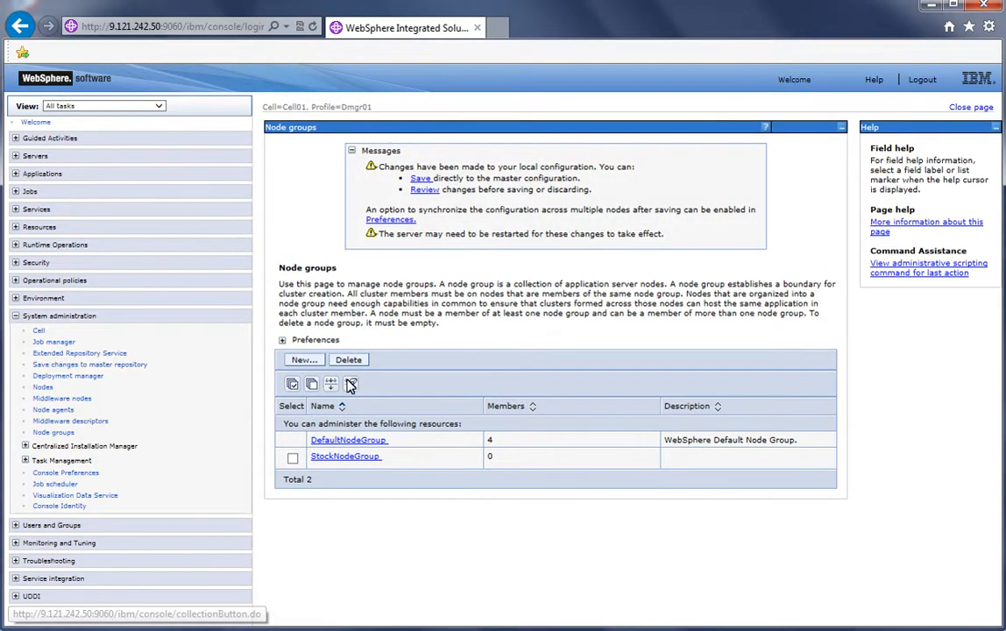
{"action": "left_click", "coordinate": [350, 386]}
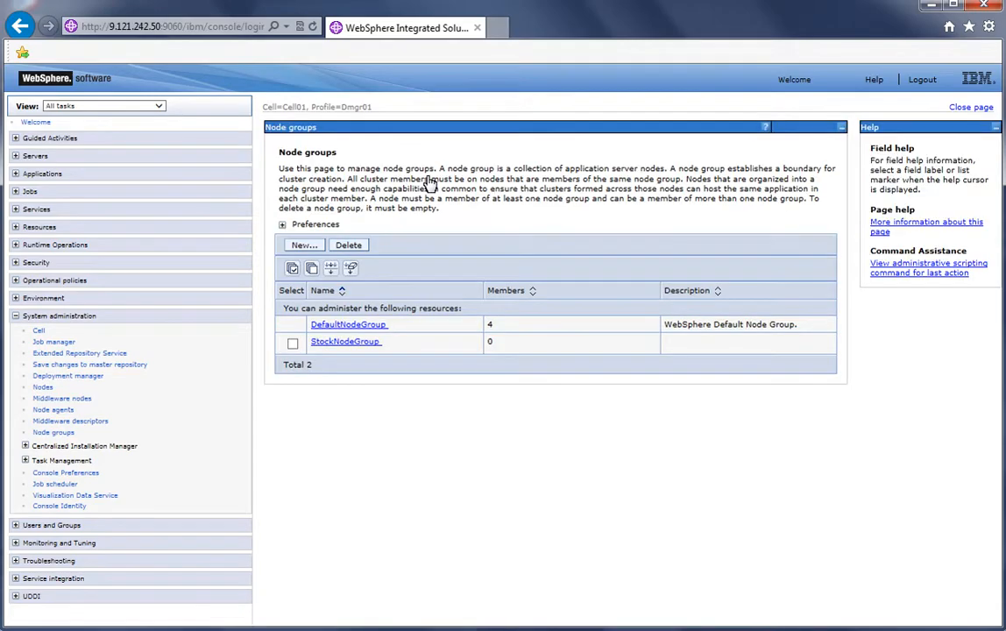
Add Node01 and Node02 as members of StockNodeGroup and save the configuration
{"action": "left_click", "coordinate": [368, 342]}
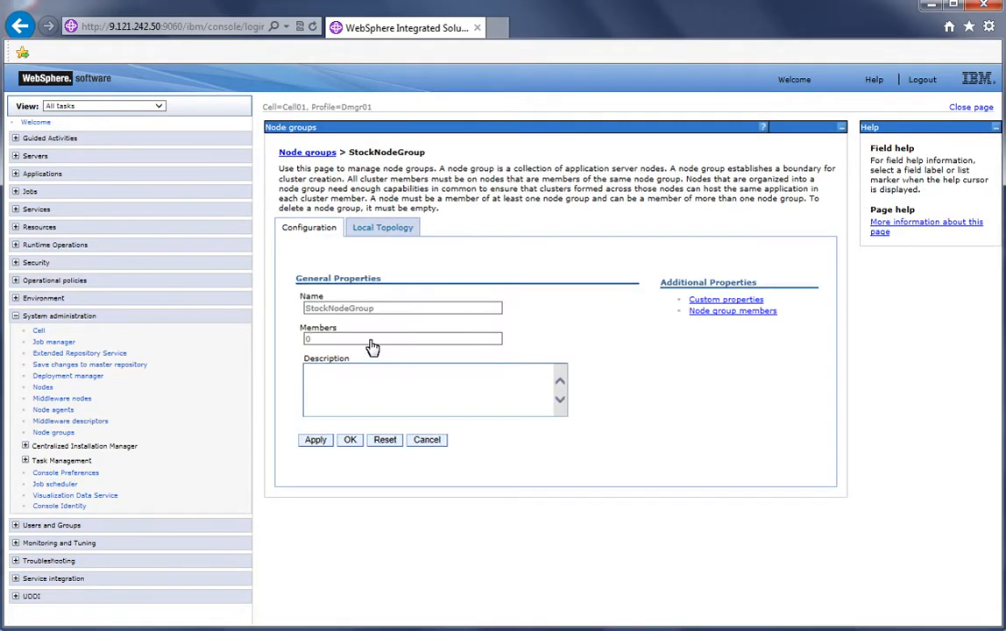
{"action": "left_click", "coordinate": [732, 310]}
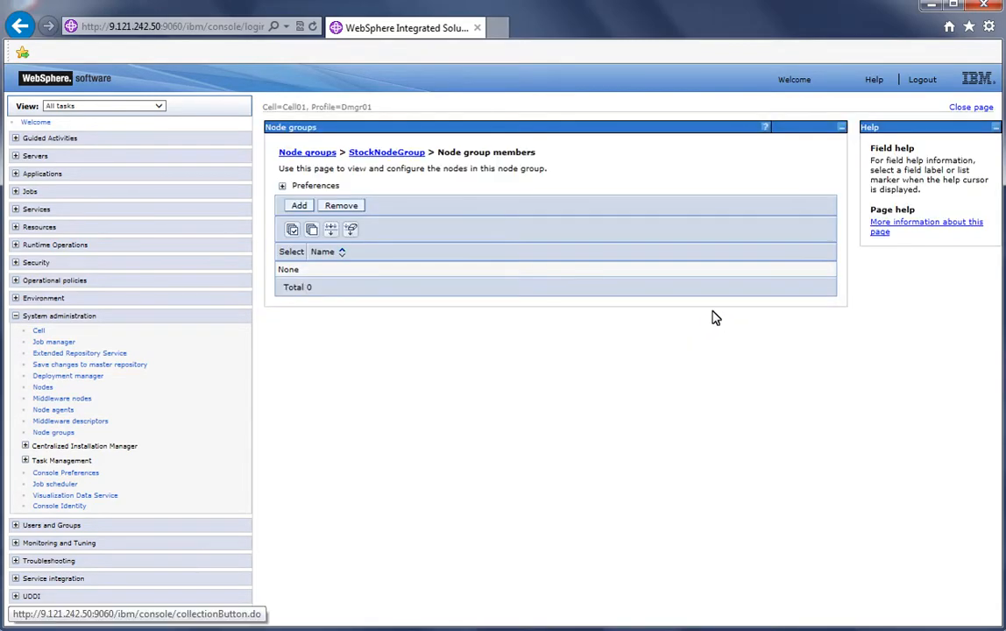
{"action": "left_click", "coordinate": [299, 205]}
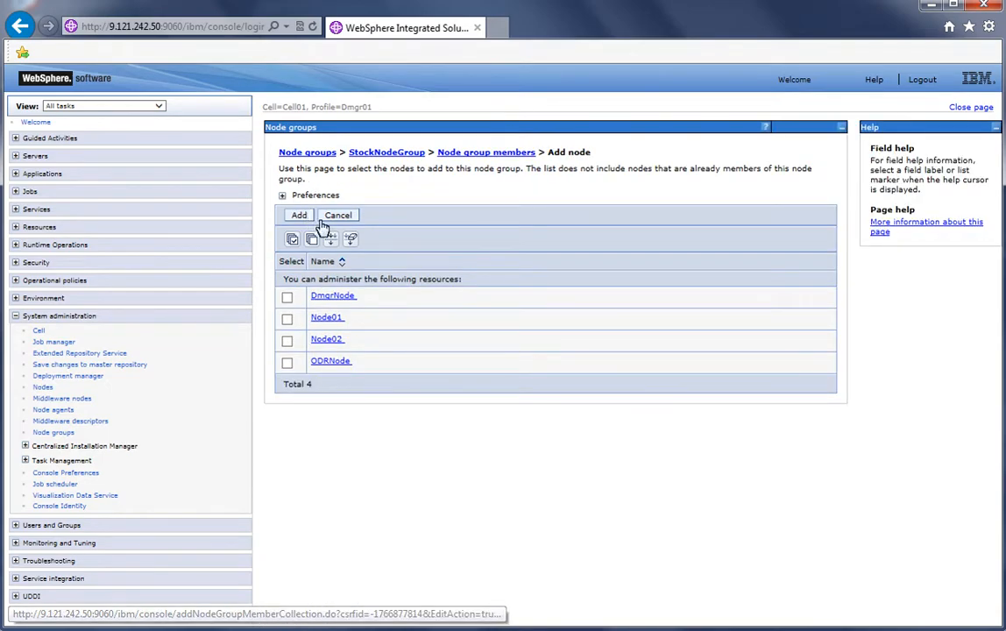
{"action": "left_click", "coordinate": [287, 318]}
{"action": "left_click", "coordinate": [286, 341]}
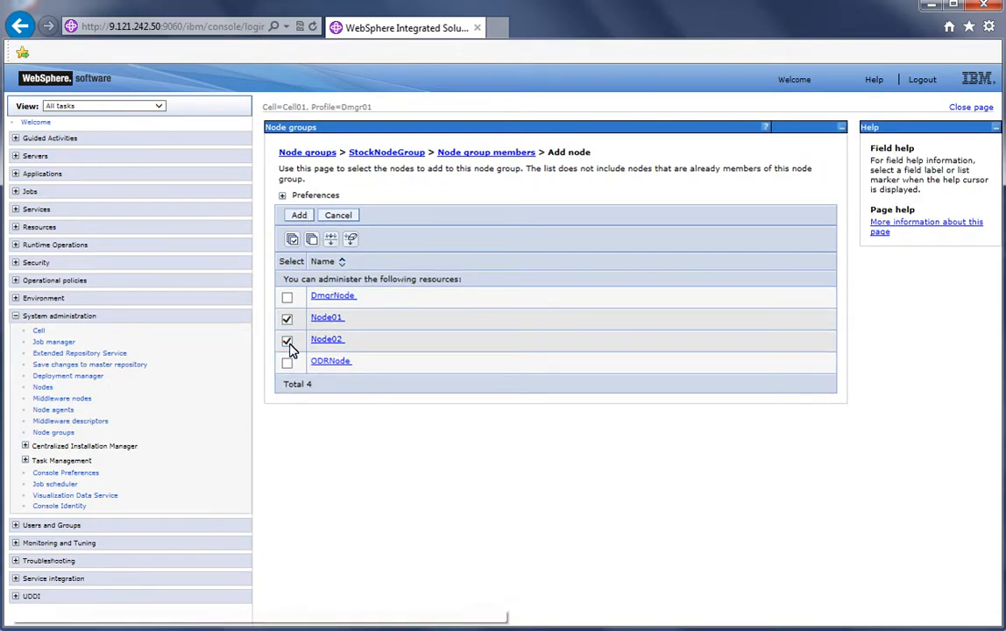
{"action": "left_click", "coordinate": [298, 214]}
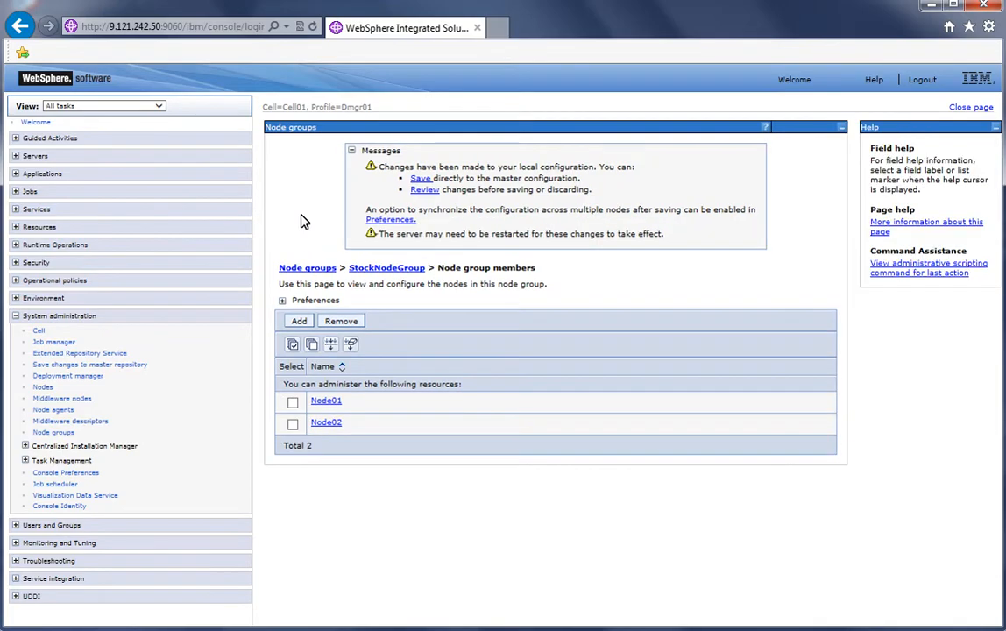
{"action": "left_click", "coordinate": [417, 178]}
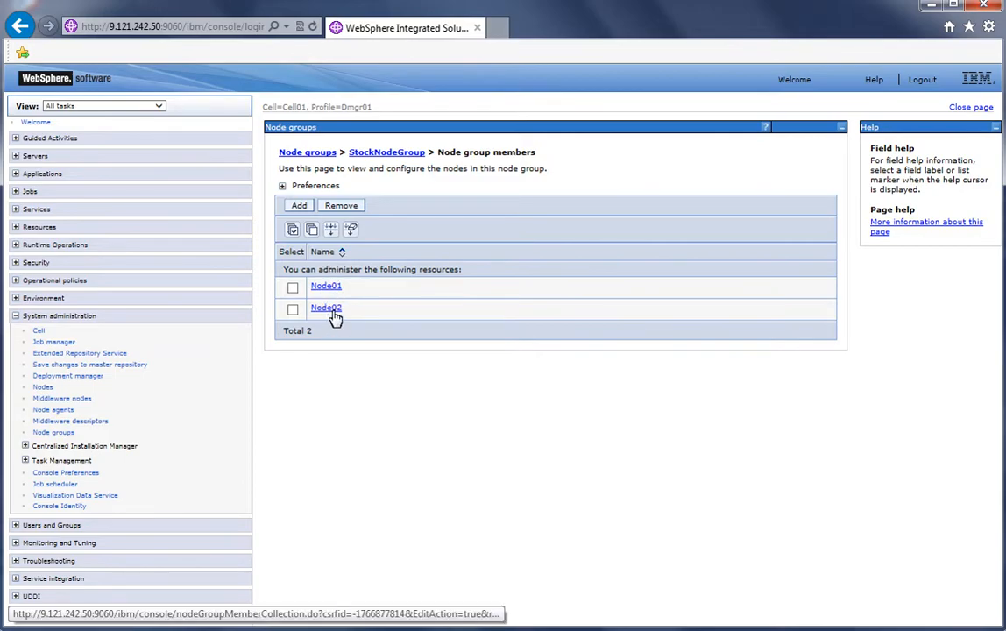
Start a new WebSphere application server dynamic cluster named StockTrade_DC with automatic rule-based membership
{"action": "left_click", "coordinate": [16, 156]}
{"action": "left_click", "coordinate": [25, 209]}
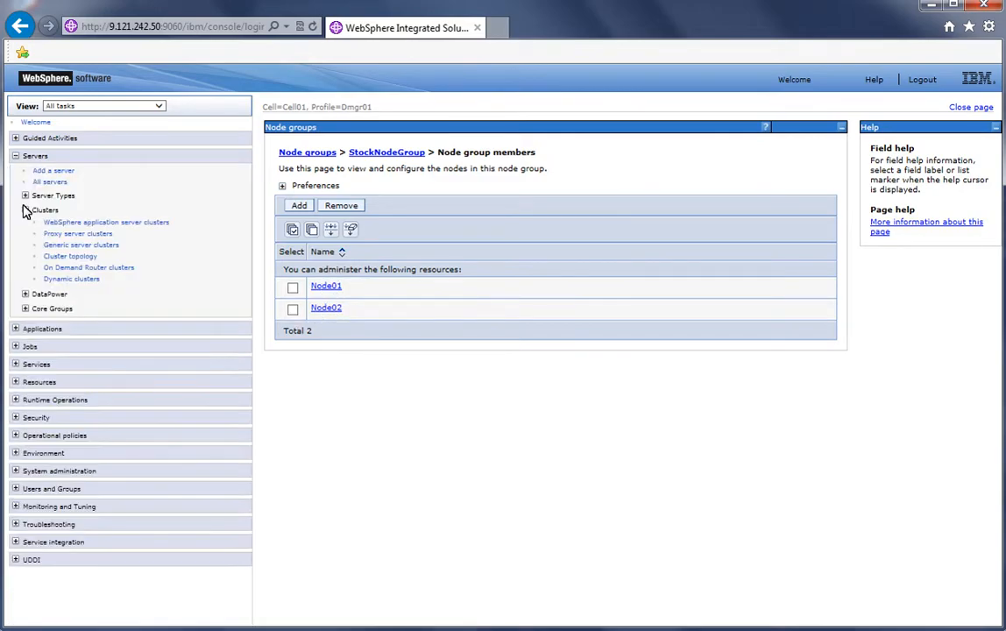
{"action": "left_click", "coordinate": [73, 279]}
{"action": "left_click", "coordinate": [301, 288]}
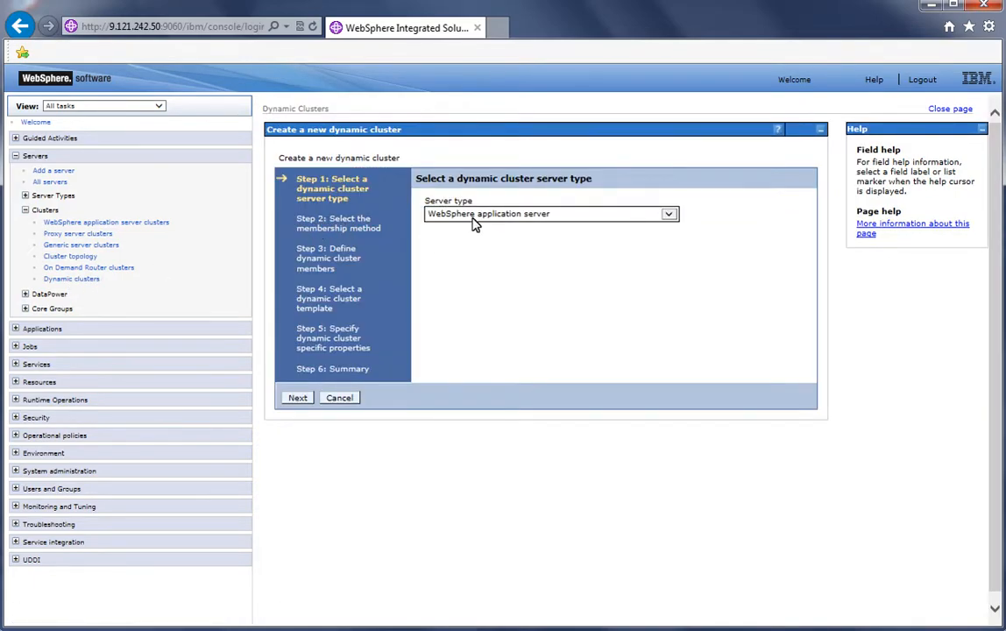
{"action": "left_click", "coordinate": [299, 401]}
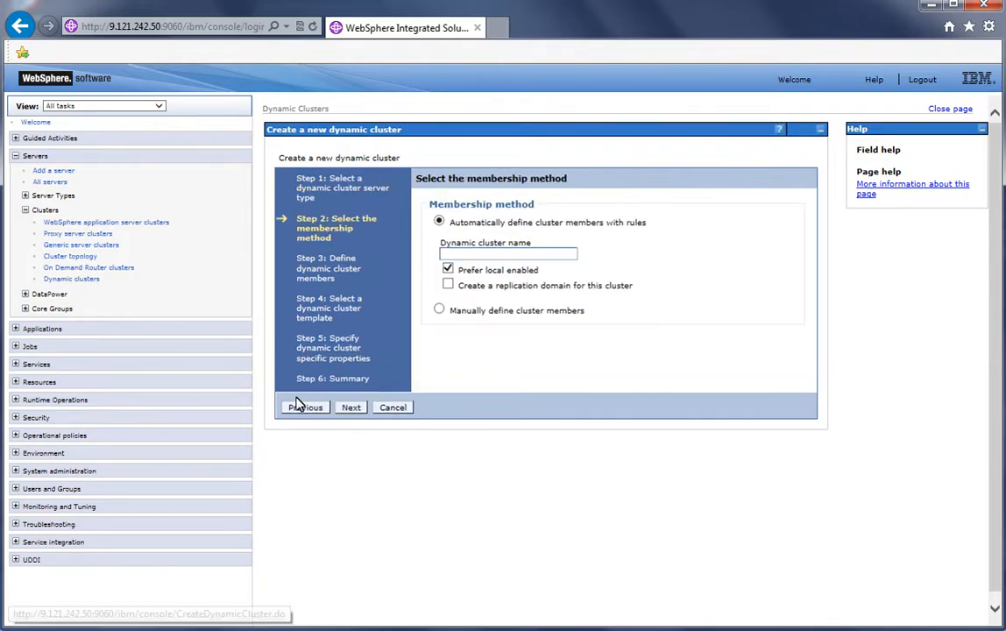
{"action": "type", "text": "S"}
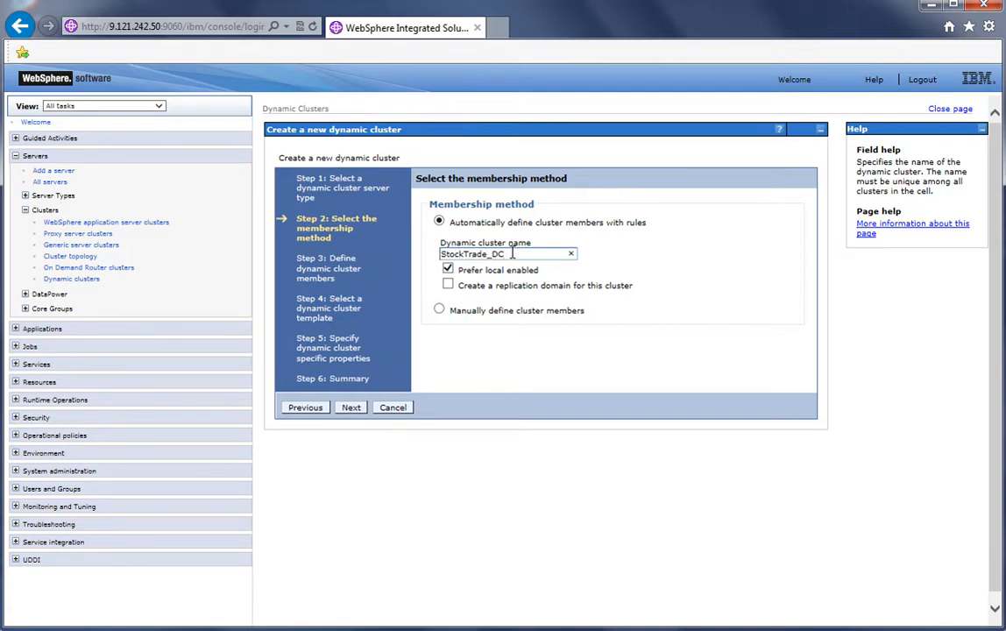
{"action": "type", "text": "tockTrade_DC"}
{"action": "left_click", "coordinate": [361, 406]}
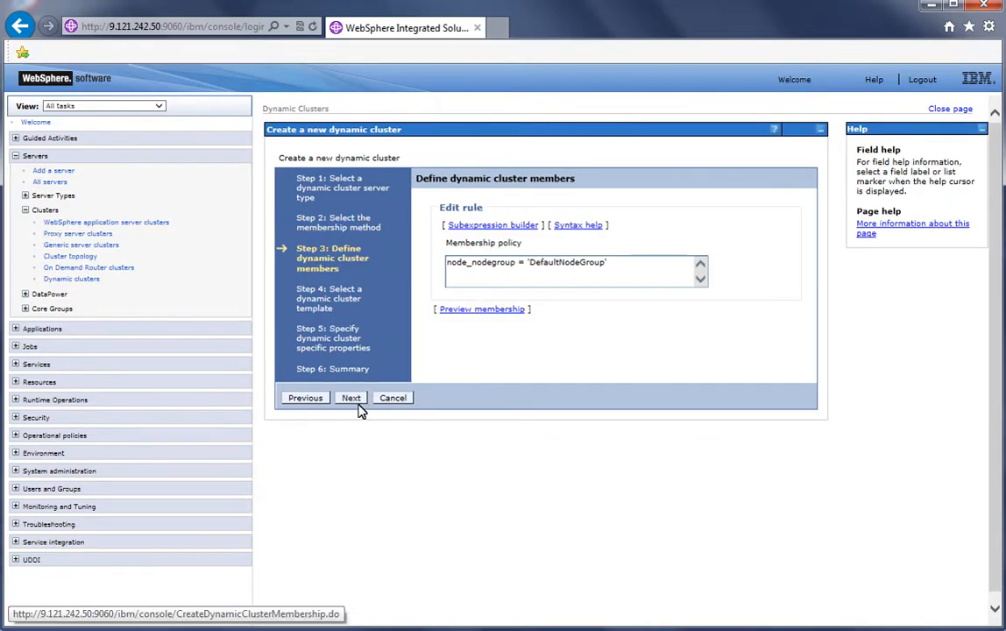
Change the membership policy to node_nodegroup = 'StockNodeGroup' and continue to the template step
{"action": "left_click", "coordinate": [563, 276]}
{"action": "left_click", "coordinate": [558, 263]}
{"action": "key", "text": "BackSpace"}
{"action": "key", "text": "BackSpace"}
{"action": "key", "text": "BackSpace"}
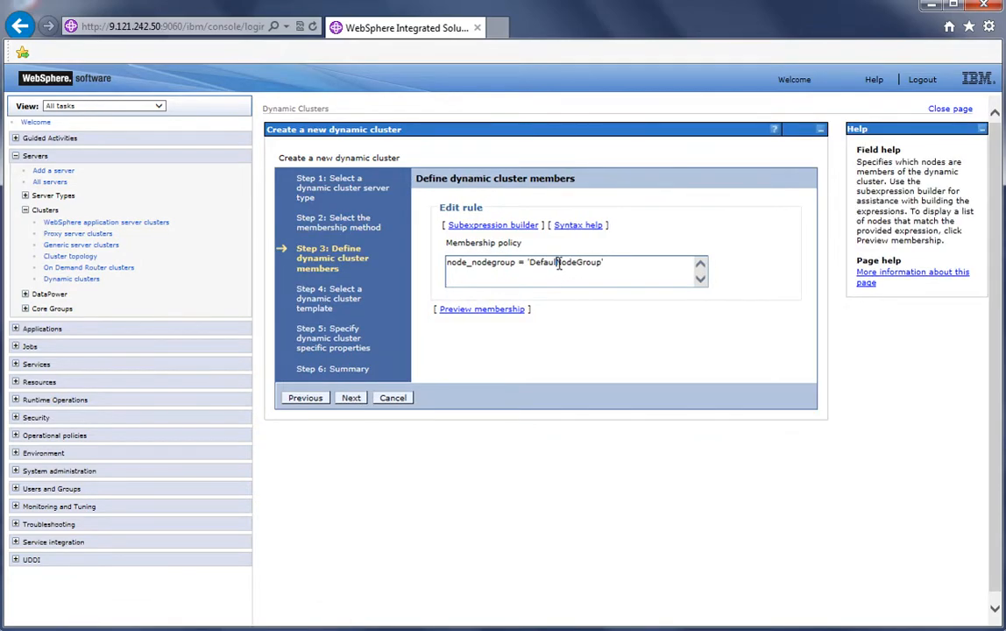
{"action": "key", "text": "BackSpace"}
{"action": "key", "text": "BackSpace"}
{"action": "key", "text": "BackSpace"}
{"action": "key", "text": "BackSpace"}
{"action": "type", "text": "Stock"}
{"action": "left_click", "coordinate": [350, 399]}
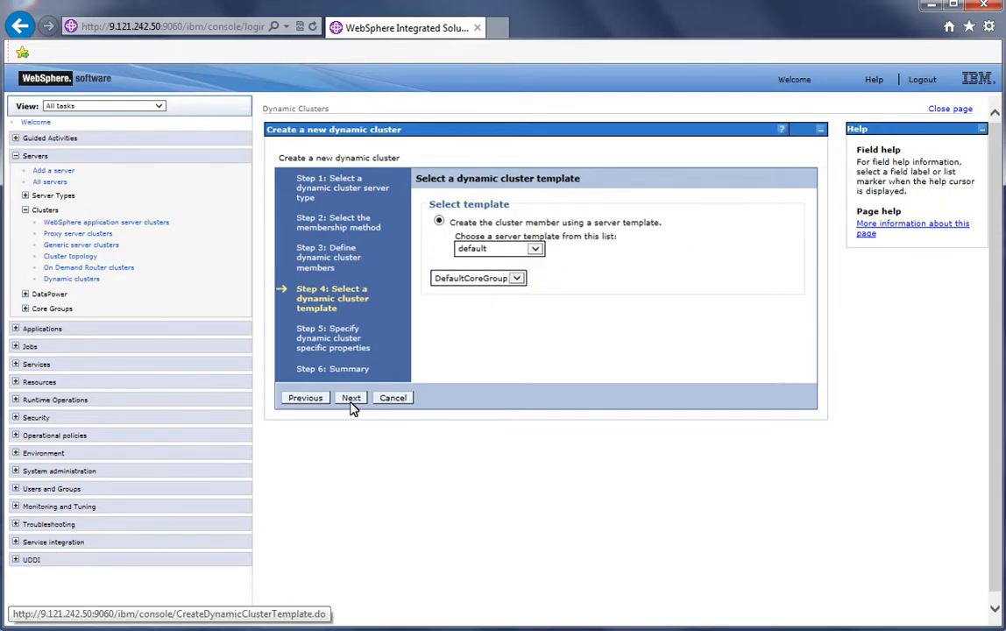
Keep the default template and cluster properties, finish creating StockTrade_DC, and save the configuration
{"action": "left_click", "coordinate": [351, 398]}
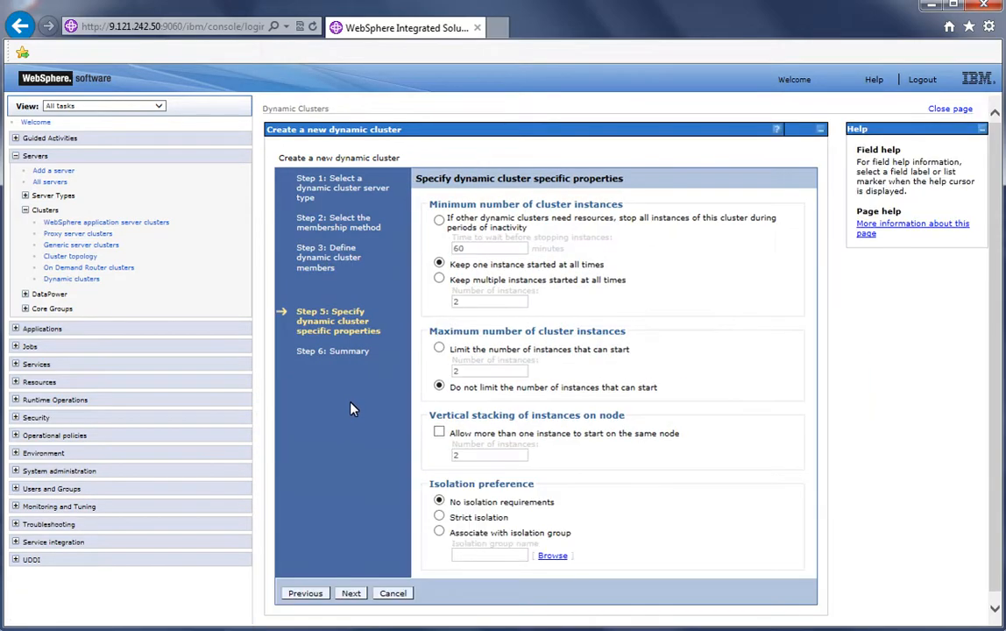
{"action": "left_click", "coordinate": [354, 593]}
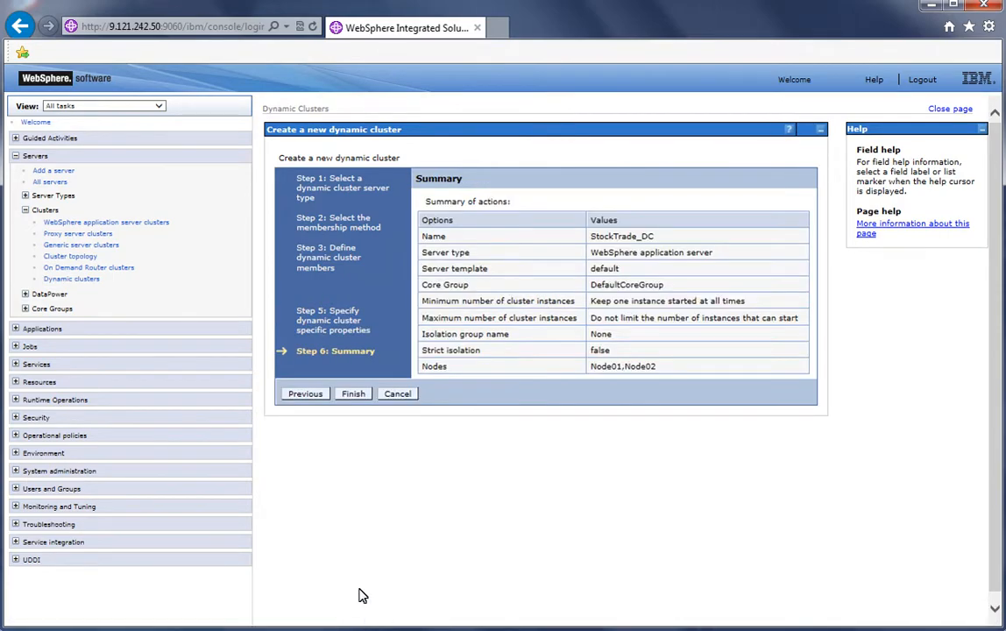
{"action": "left_click", "coordinate": [352, 394]}
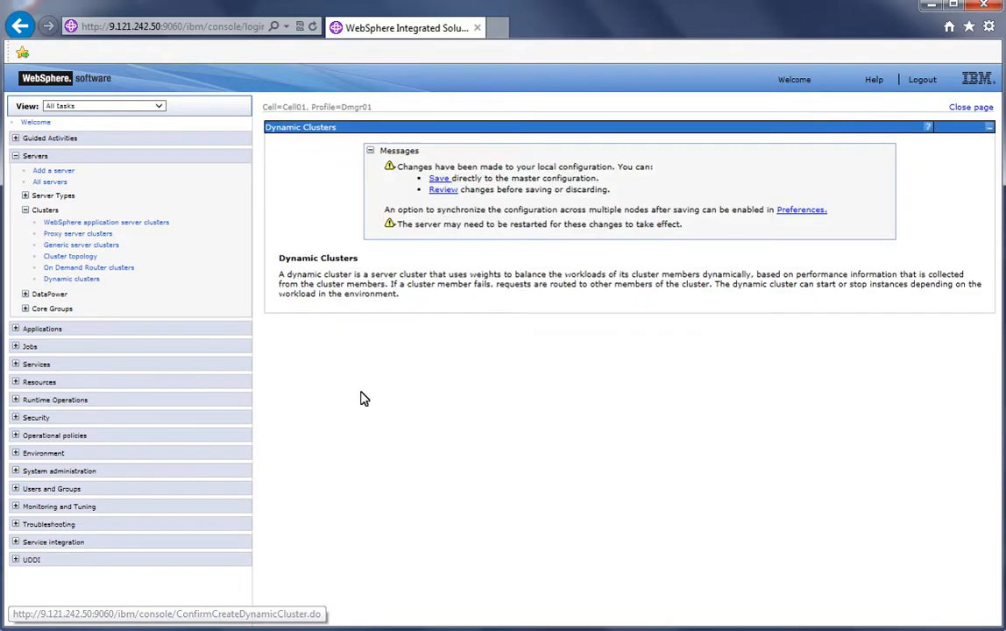
{"action": "left_click", "coordinate": [419, 181]}
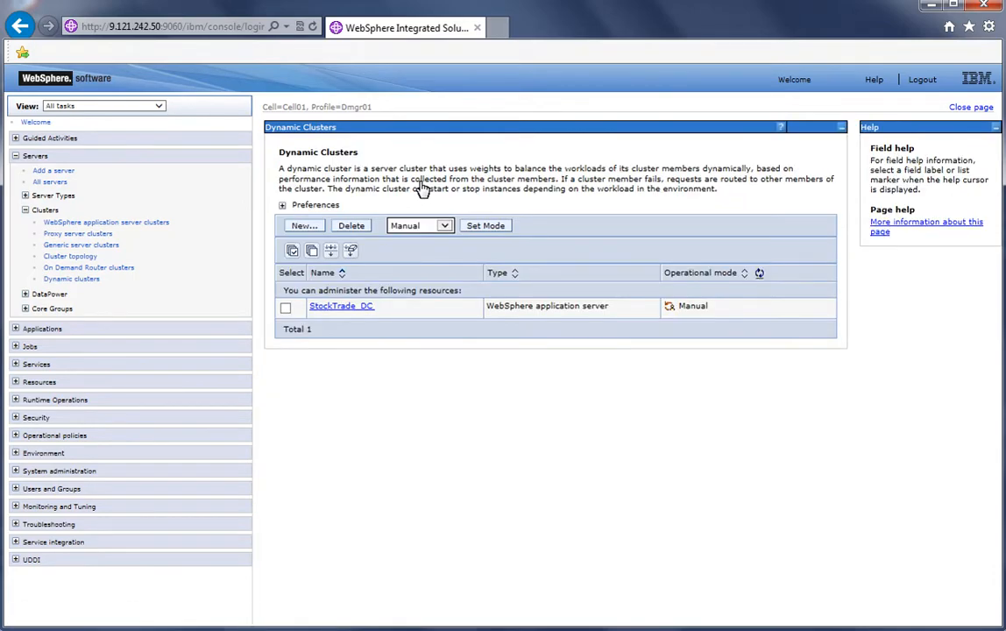
Start another application server dynamic cluster named AccountManagement_DC and continue to the membership rule step
{"action": "left_click", "coordinate": [304, 225]}
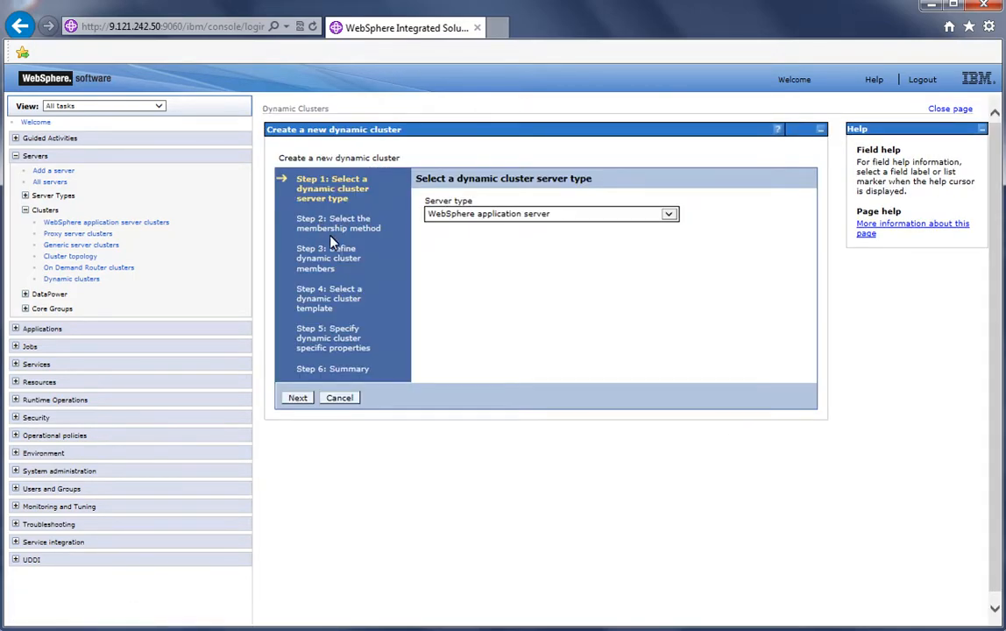
{"action": "left_click", "coordinate": [298, 398]}
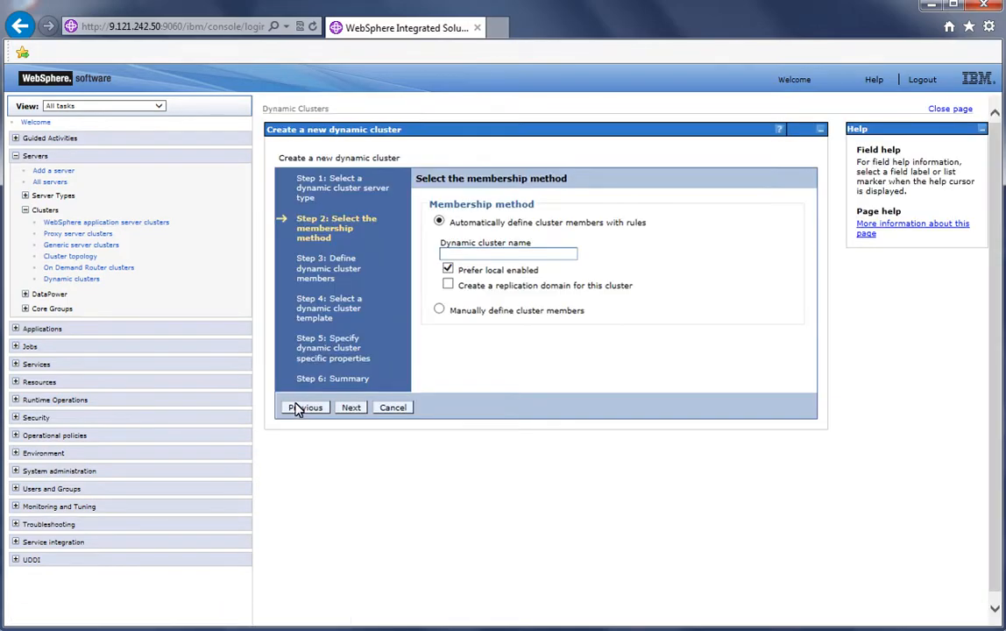
{"action": "left_click", "coordinate": [479, 254]}
{"action": "type", "text": "AccountManagement_"}
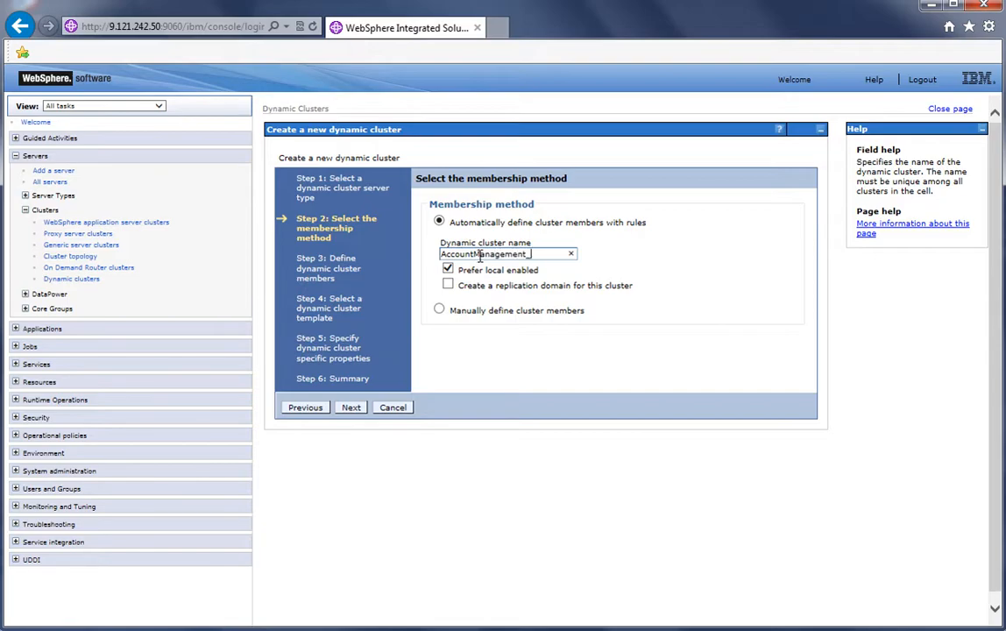
{"action": "type", "text": "DC"}
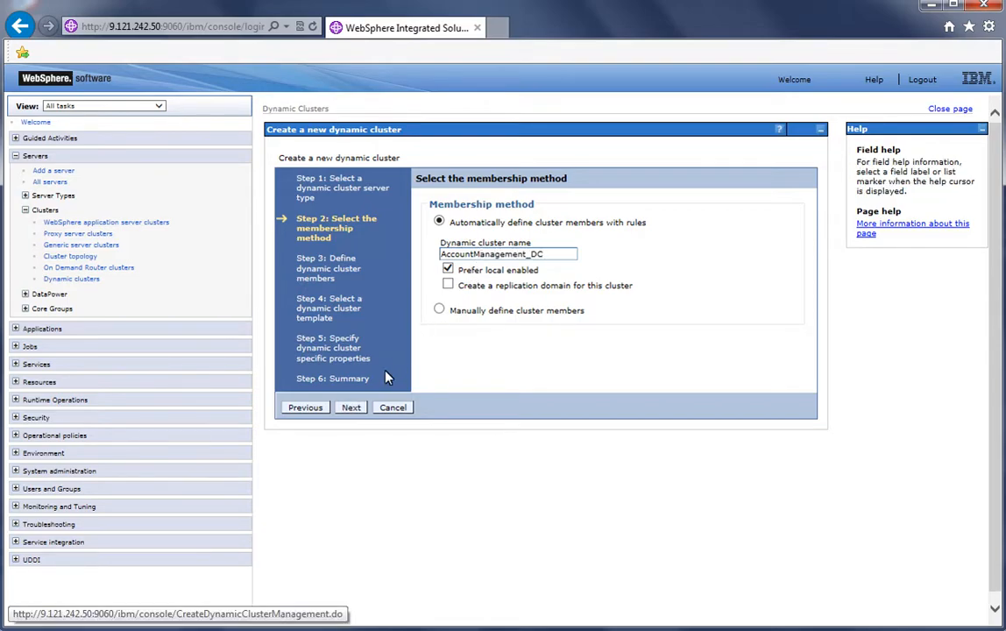
{"action": "left_click", "coordinate": [350, 407]}
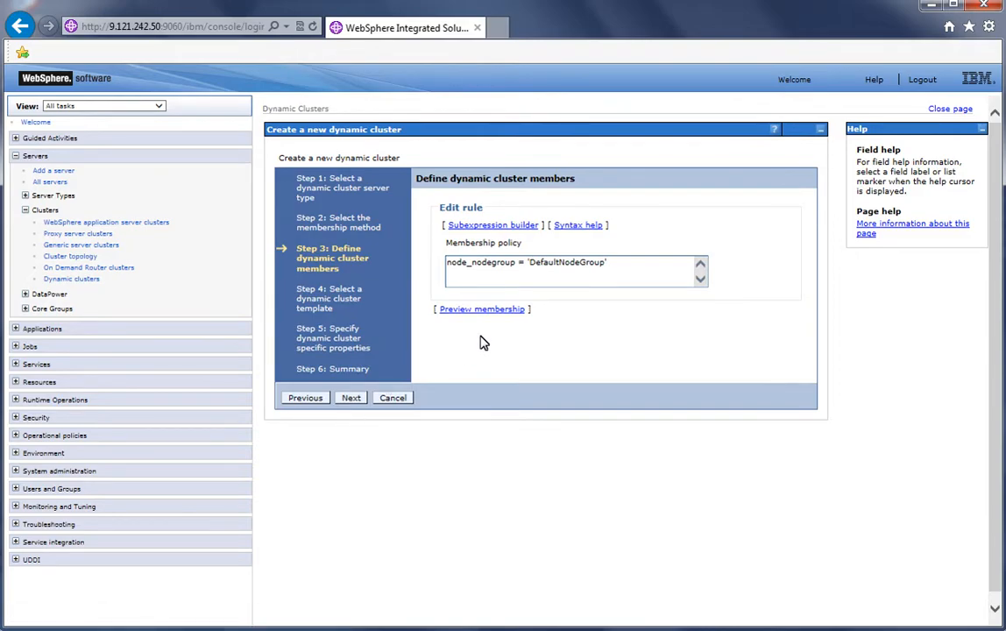
Change the membership policy to node_nodegroup = 'StockNodeGroup' and continue past the template step
{"action": "left_click", "coordinate": [561, 264]}
{"action": "key", "text": "BackSpace"}
{"action": "key", "text": "BackSpace"}
{"action": "key", "text": "BackSpace"}
{"action": "key", "text": "BackSpace"}
{"action": "key", "text": "BackSpace"}
{"action": "key", "text": "BackSpace"}
{"action": "key", "text": "BackSpace"}
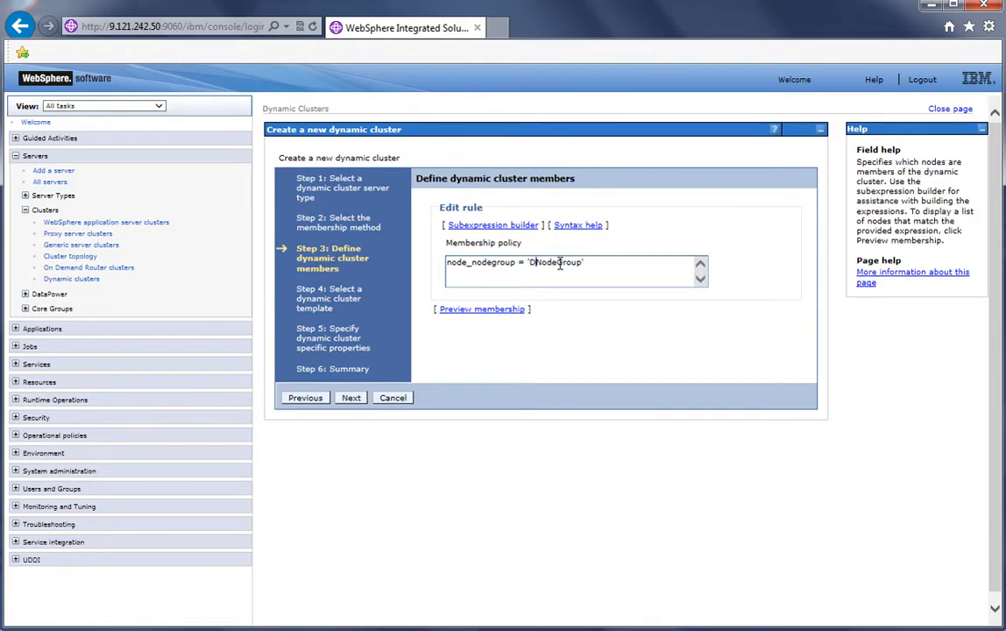
{"action": "type", "text": "Stock"}
{"action": "left_click", "coordinate": [351, 397]}
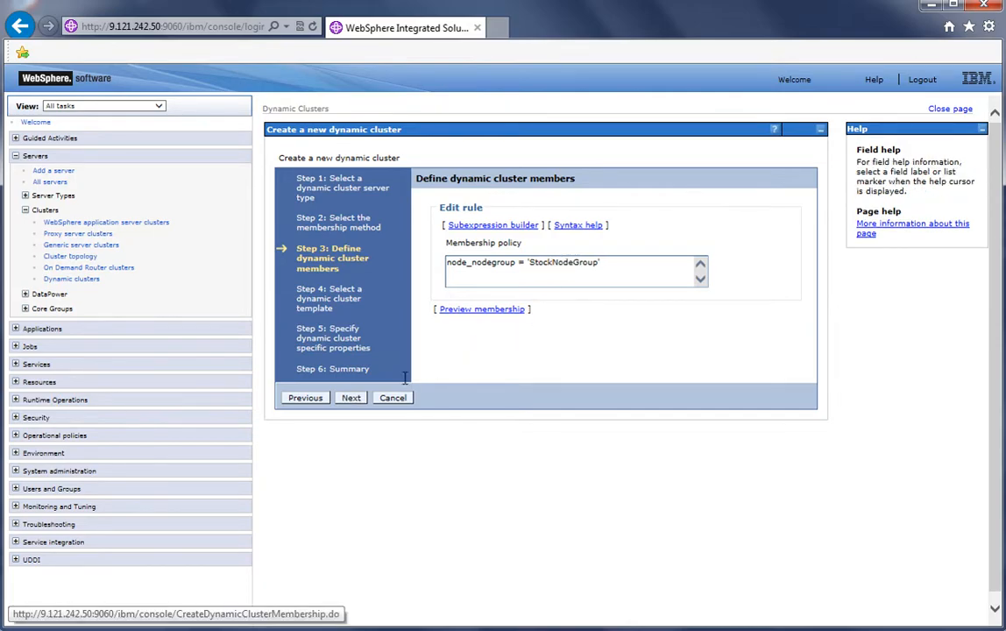
{"action": "left_click", "coordinate": [361, 400]}
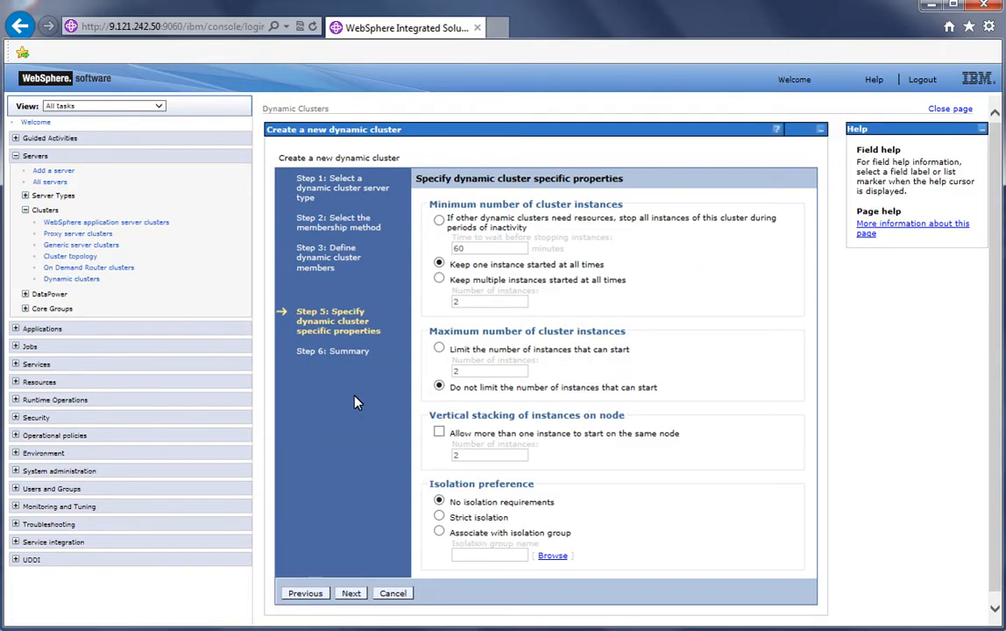
Keep the default cluster properties, finish creating AccountManagement_DC, and save the configuration
{"action": "left_click", "coordinate": [352, 594]}
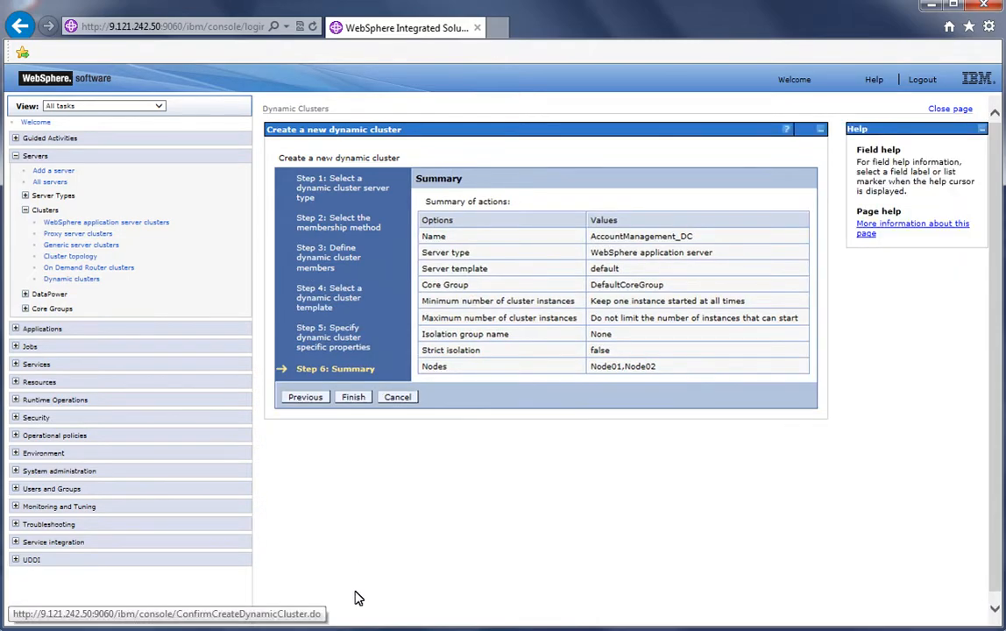
{"action": "left_click", "coordinate": [352, 398]}
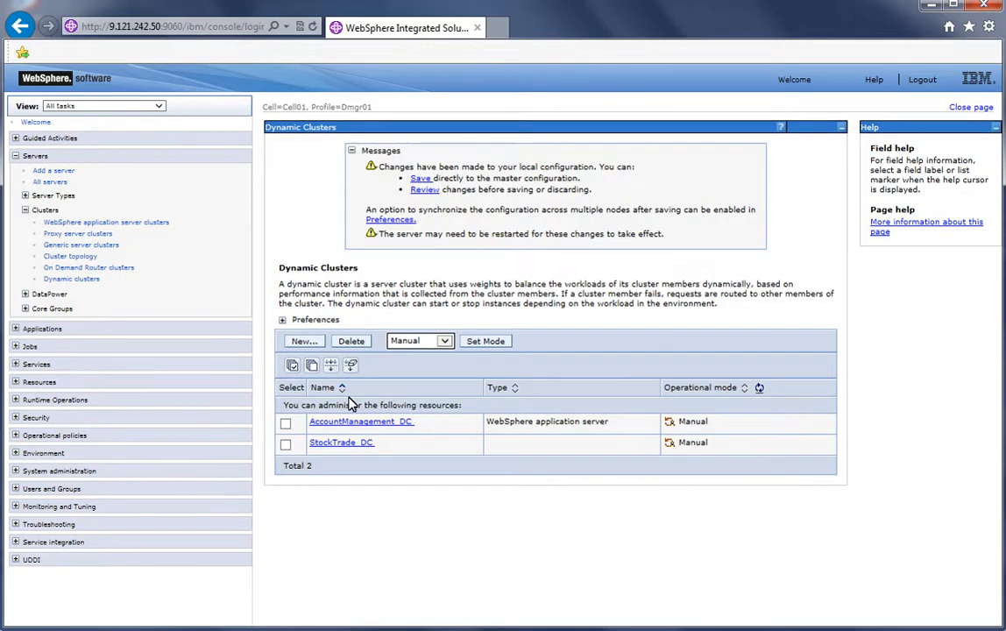
{"action": "left_click", "coordinate": [421, 179]}
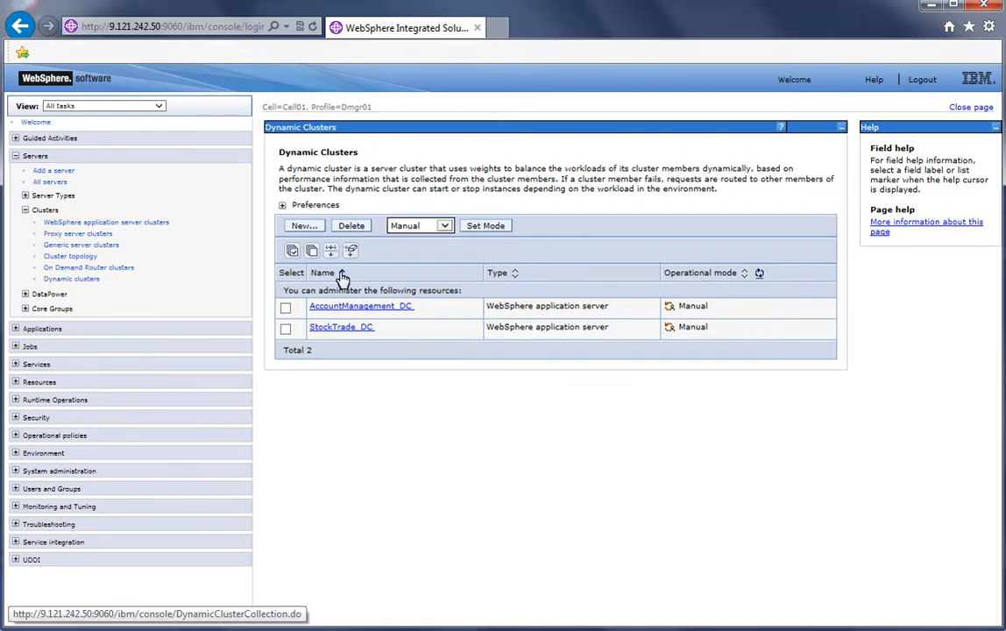
Start a new application server dynamic cluster named FinancialAdvice_DC with automatic rule-based membership and continue
{"action": "left_click", "coordinate": [306, 226]}
{"action": "left_click", "coordinate": [300, 398]}
{"action": "left_click", "coordinate": [443, 253]}
{"action": "type", "text": "Fir"}
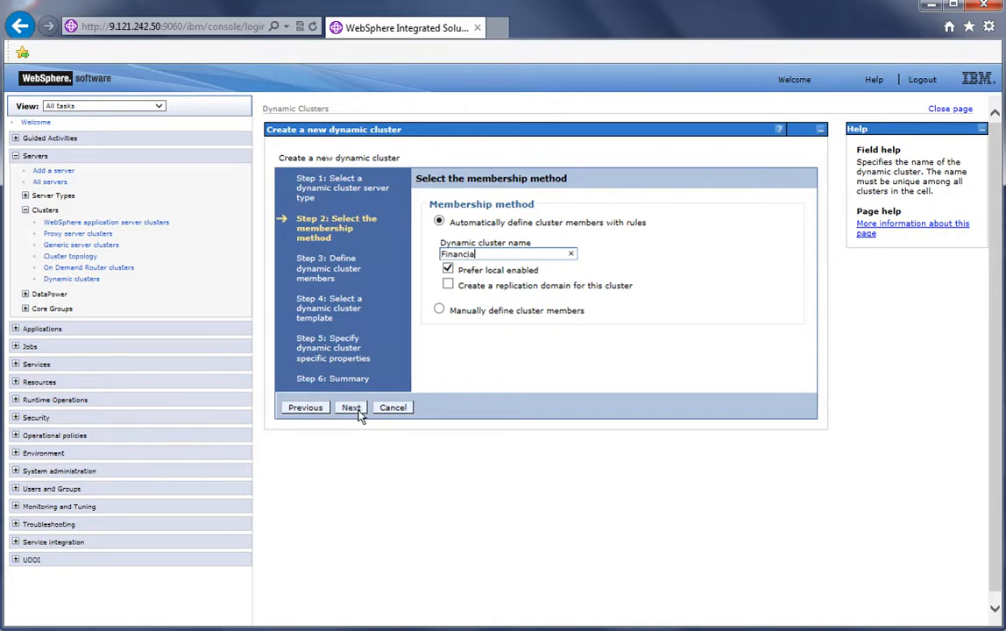
{"action": "type", "text": "ancialAdvise_DC"}
{"action": "left_click", "coordinate": [353, 409]}
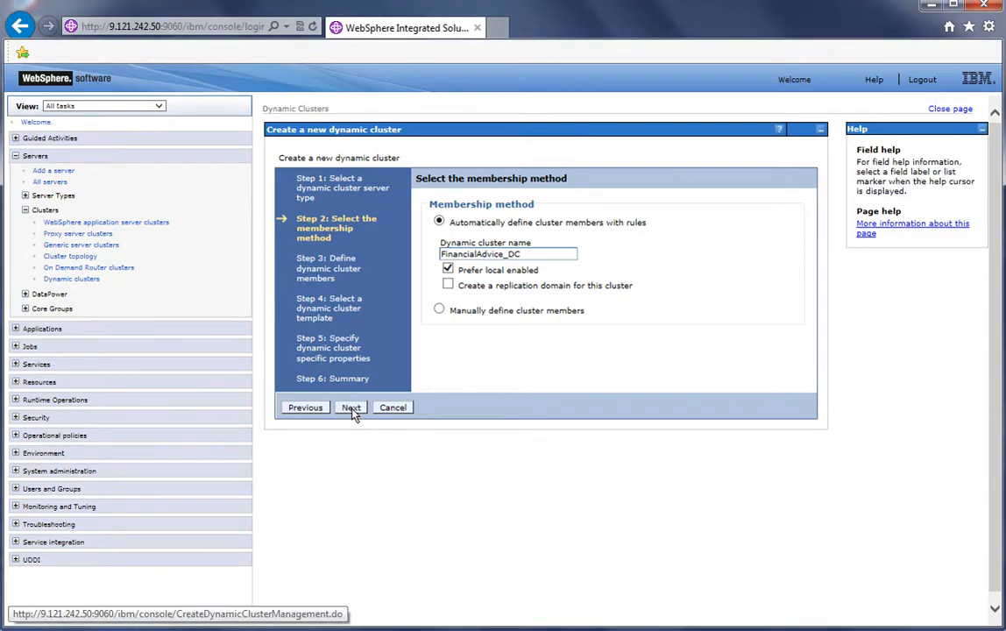
Change FinancialAdvice_DC's membership policy to node_nodegroup = 'StockNodeGroup' and continue past the template step
{"action": "left_click", "coordinate": [558, 262]}
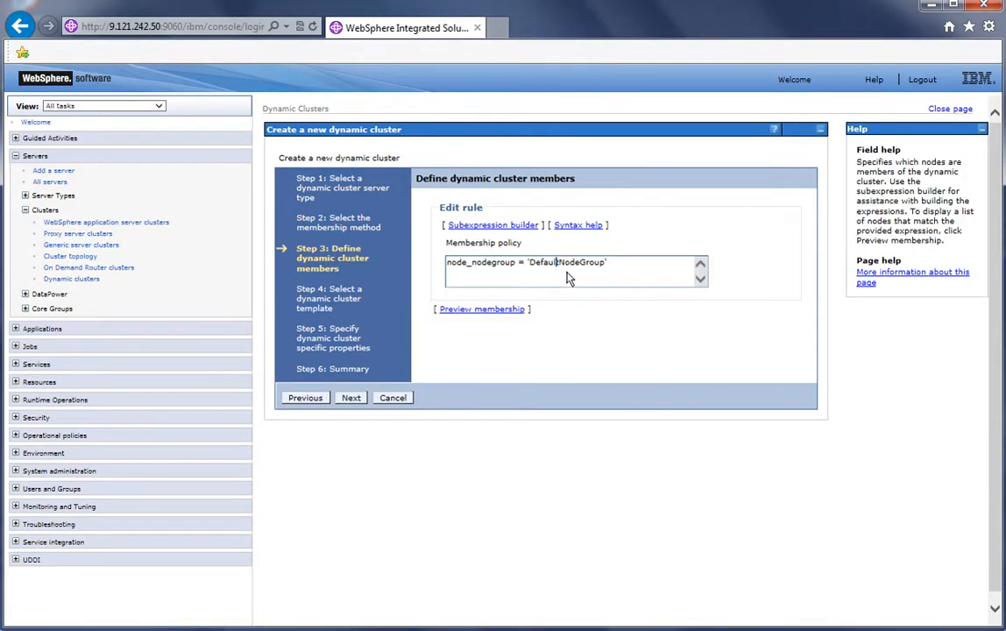
{"action": "key", "text": "BackSpace"}
{"action": "key", "text": "BackSpace"}
{"action": "key", "text": "BackSpace"}
{"action": "key", "text": "BackSpace"}
{"action": "key", "text": "BackSpace"}
{"action": "key", "text": "BackSpace"}
{"action": "type", "text": "Stock"}
{"action": "left_click", "coordinate": [352, 399]}
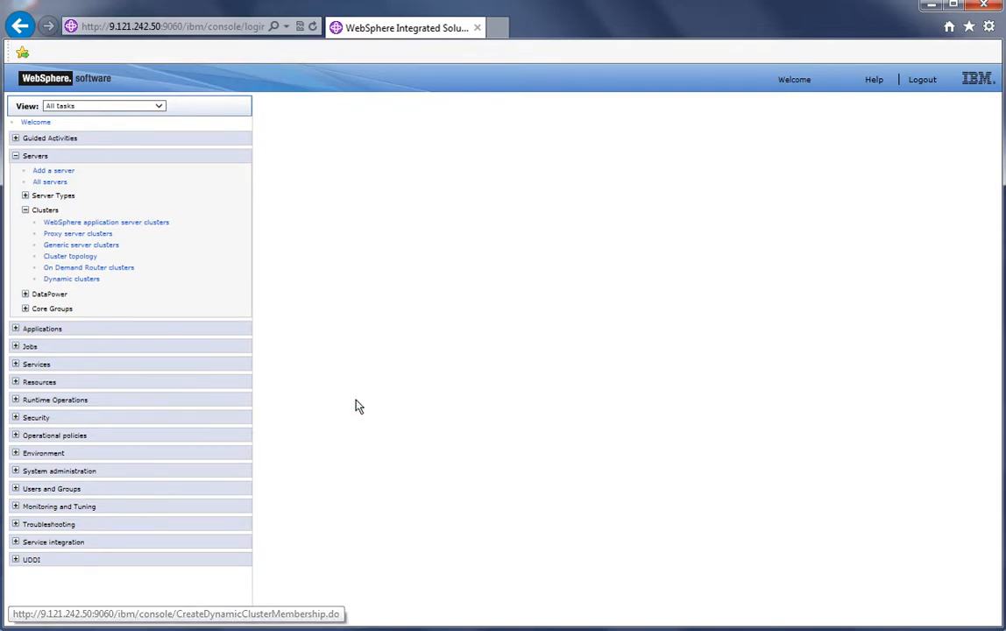
{"action": "left_click", "coordinate": [352, 400]}
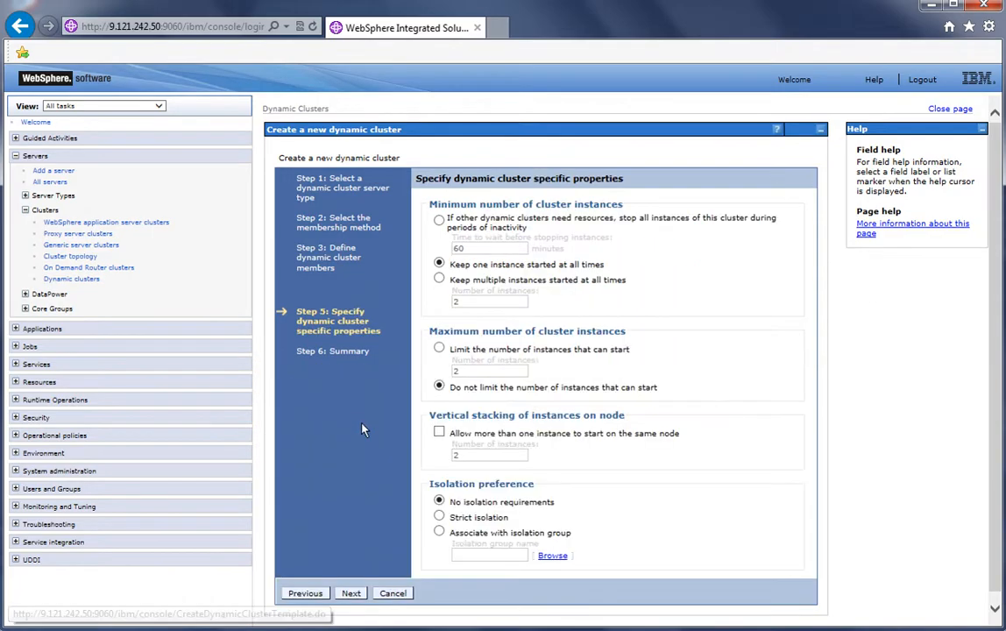
Keep the default cluster properties, finish creating FinancialAdvice_DC, and save the configuration
{"action": "left_click", "coordinate": [354, 592]}
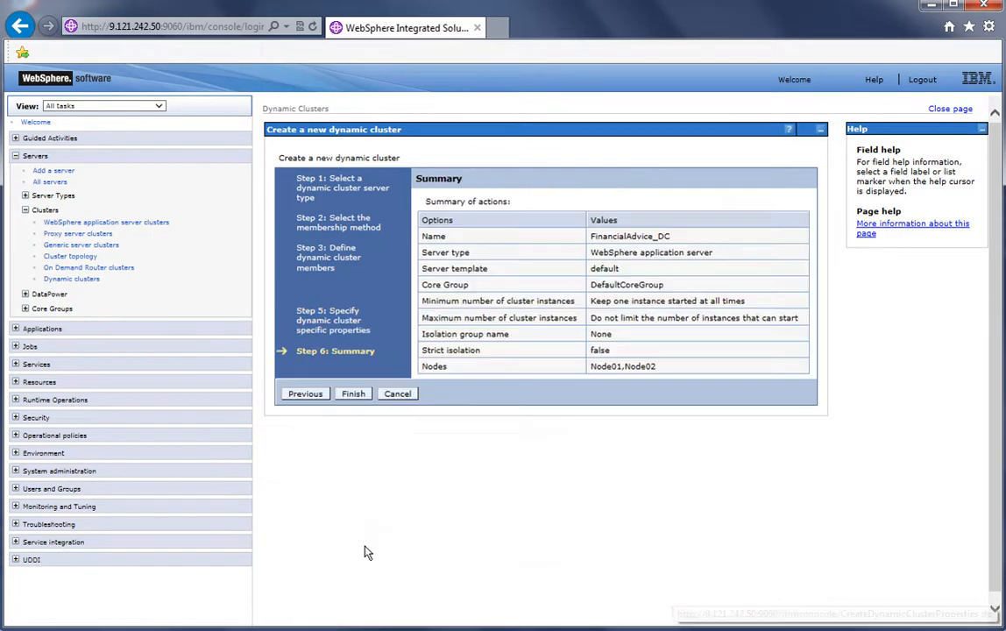
{"action": "left_click", "coordinate": [353, 394]}
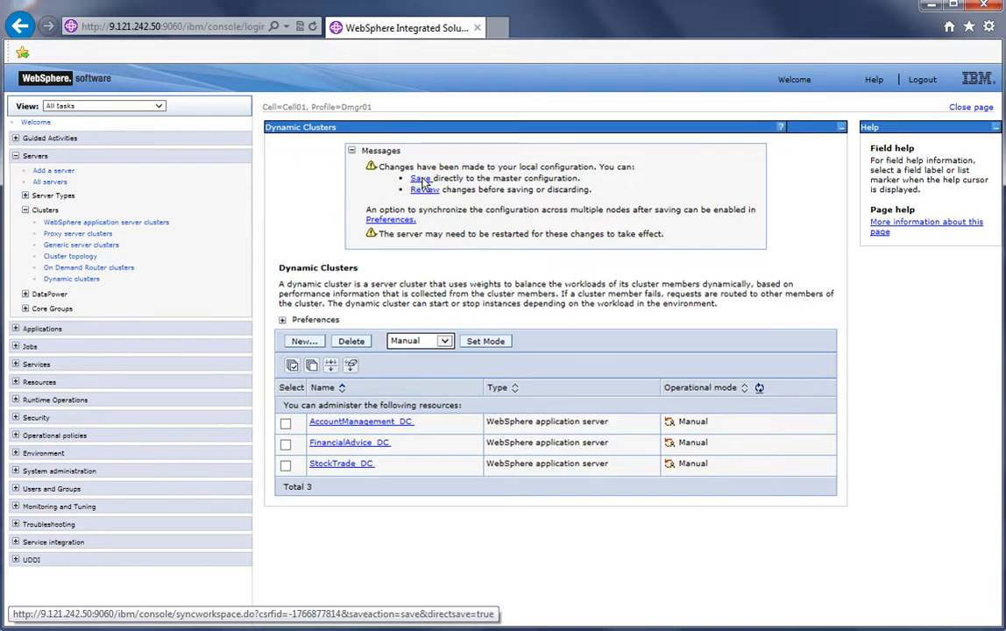
{"action": "left_click", "coordinate": [420, 179]}
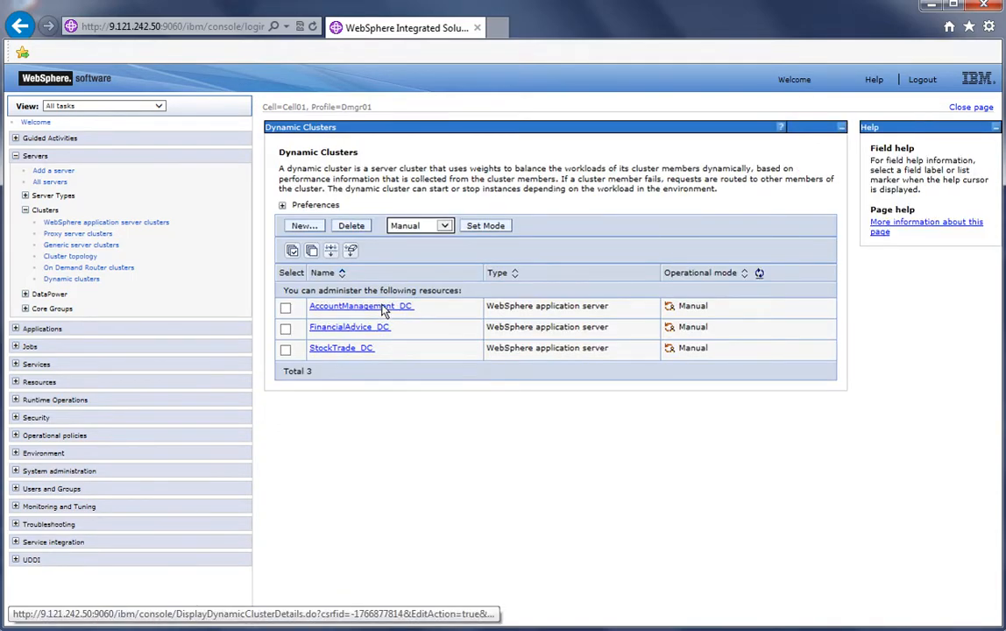
Set the initial and maximum JVM heap sizes in AccountManagement_DC's server template to 128 MB and save
{"action": "left_click", "coordinate": [382, 310]}
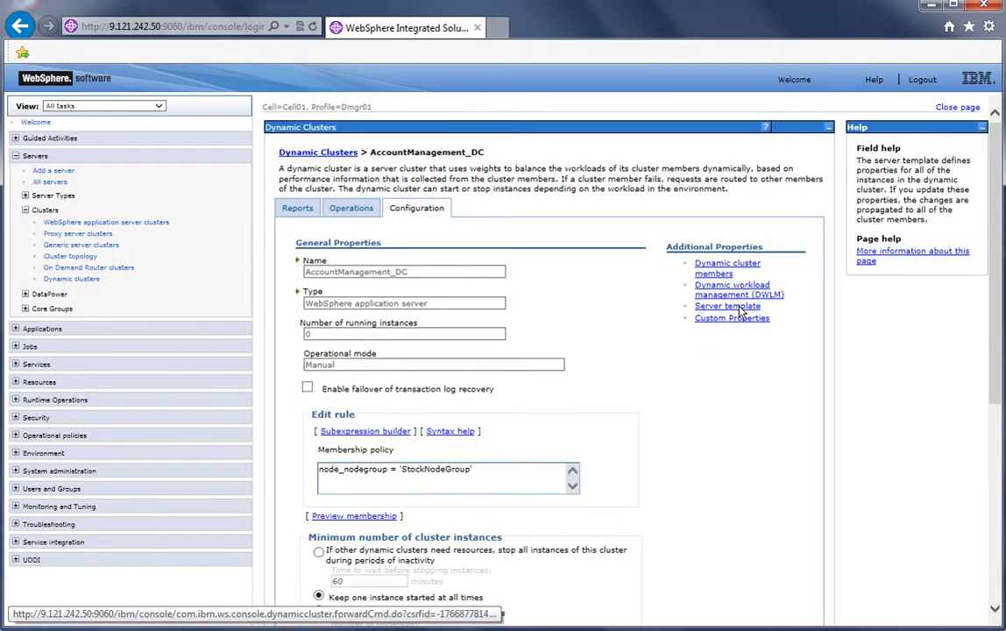
{"action": "left_click", "coordinate": [741, 311]}
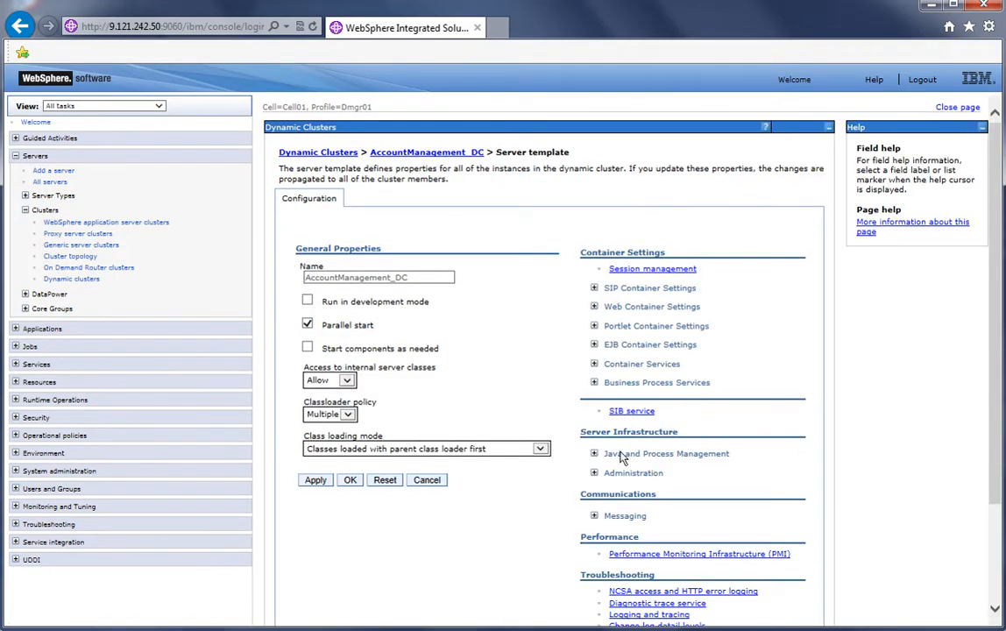
{"action": "left_click", "coordinate": [594, 453]}
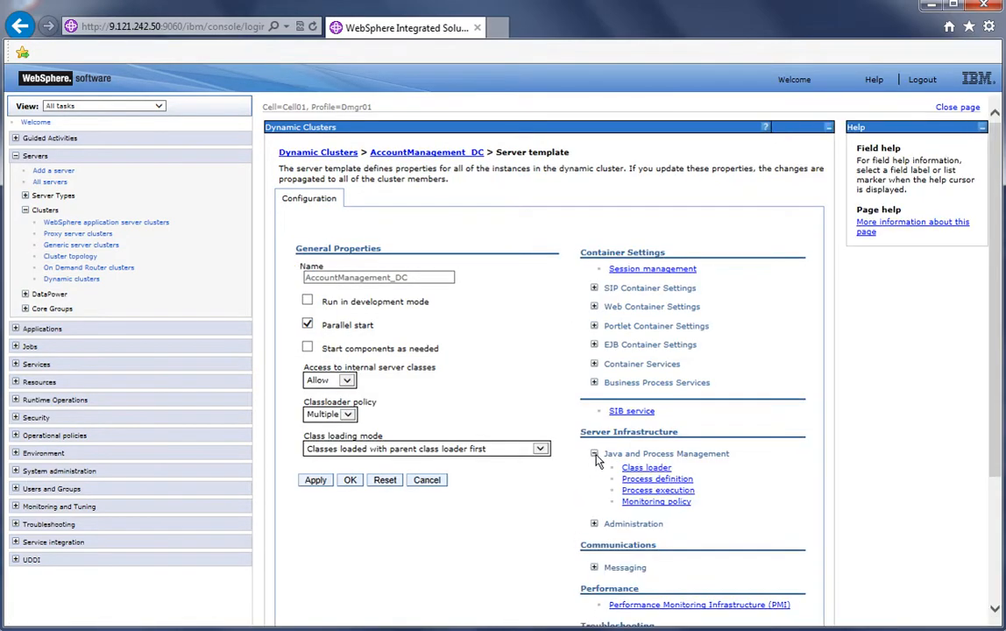
{"action": "left_click", "coordinate": [674, 479]}
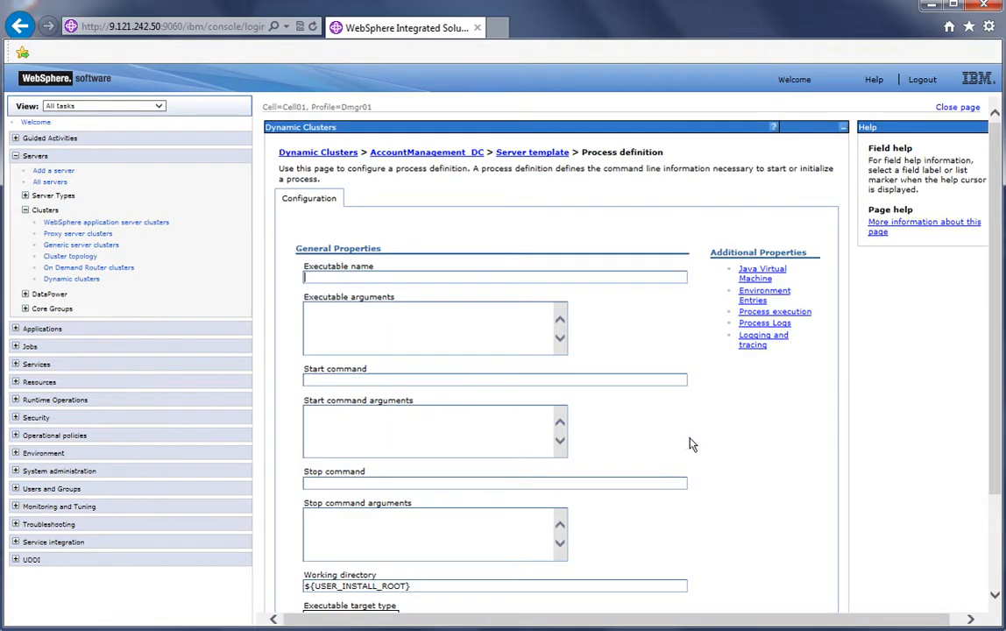
{"action": "left_click", "coordinate": [760, 272]}
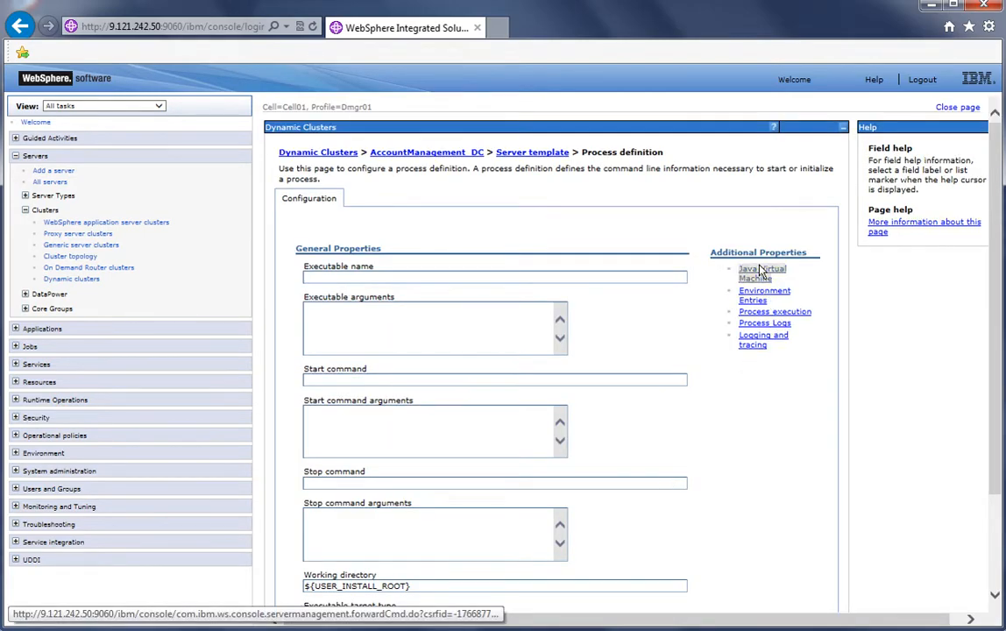
{"action": "left_click", "coordinate": [361, 474]}
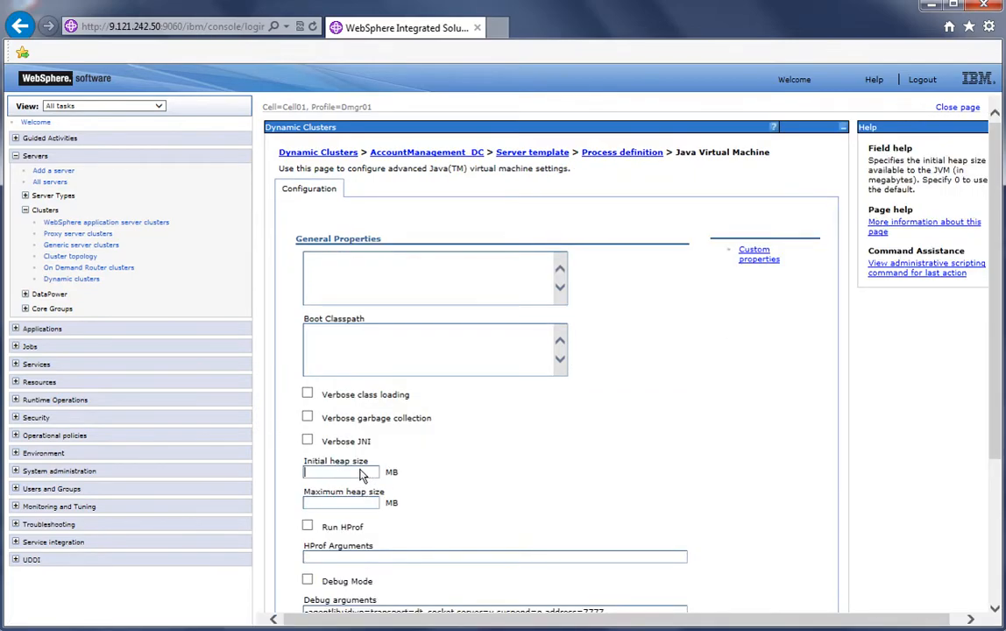
{"action": "left_click", "coordinate": [348, 505]}
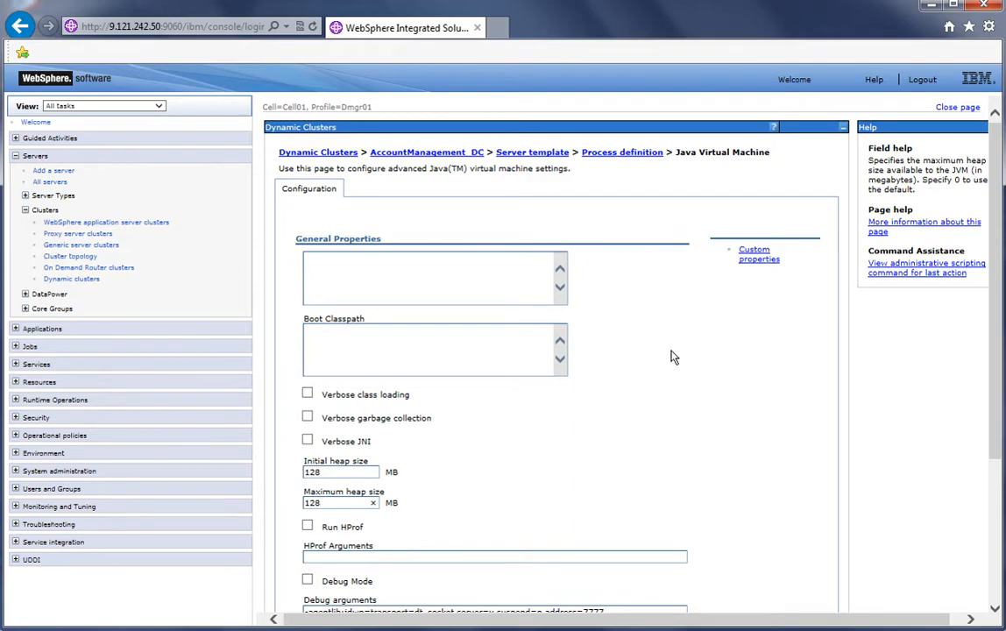
{"action": "scroll", "coordinate": [996, 378], "scroll_direction": "down", "scroll_amount": 5}
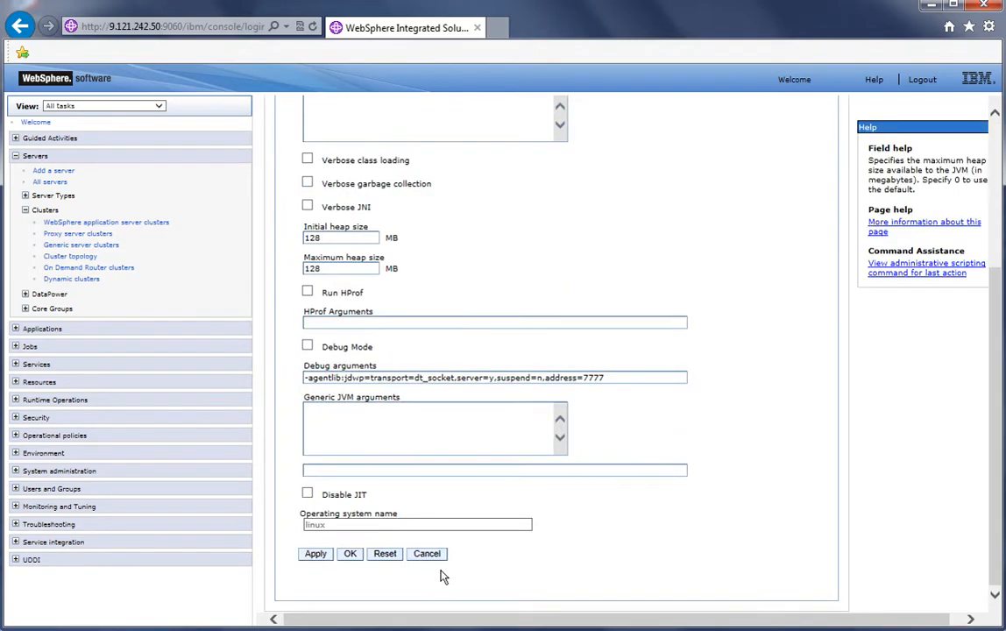
{"action": "left_click", "coordinate": [350, 553]}
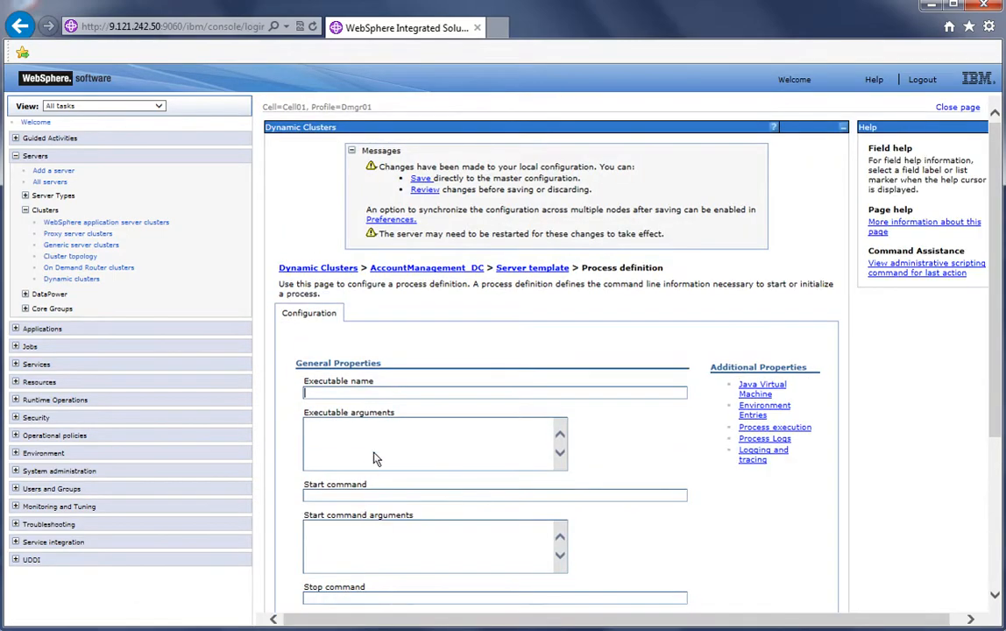
{"action": "left_click", "coordinate": [420, 179]}
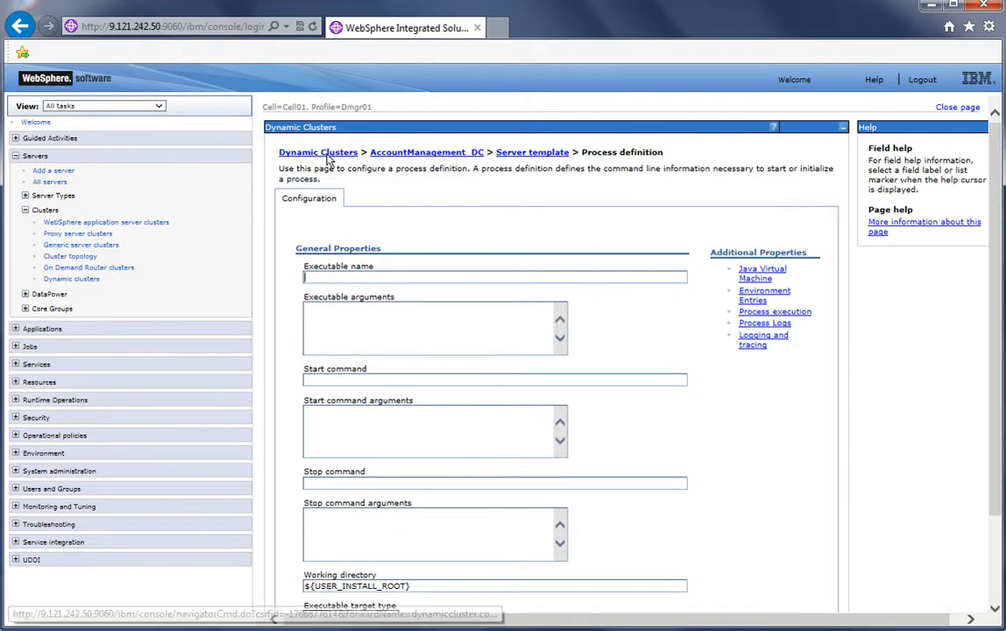
Set the initial and maximum JVM heap sizes in FinancialAdvice_DC's server template to 128 MB and save
{"action": "left_click", "coordinate": [305, 152]}
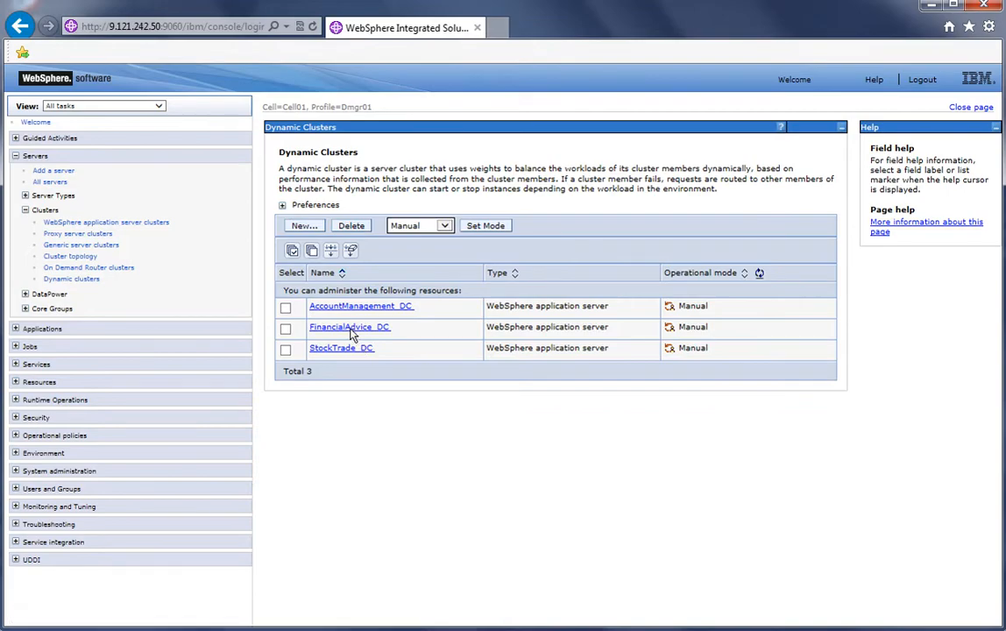
{"action": "left_click", "coordinate": [351, 328]}
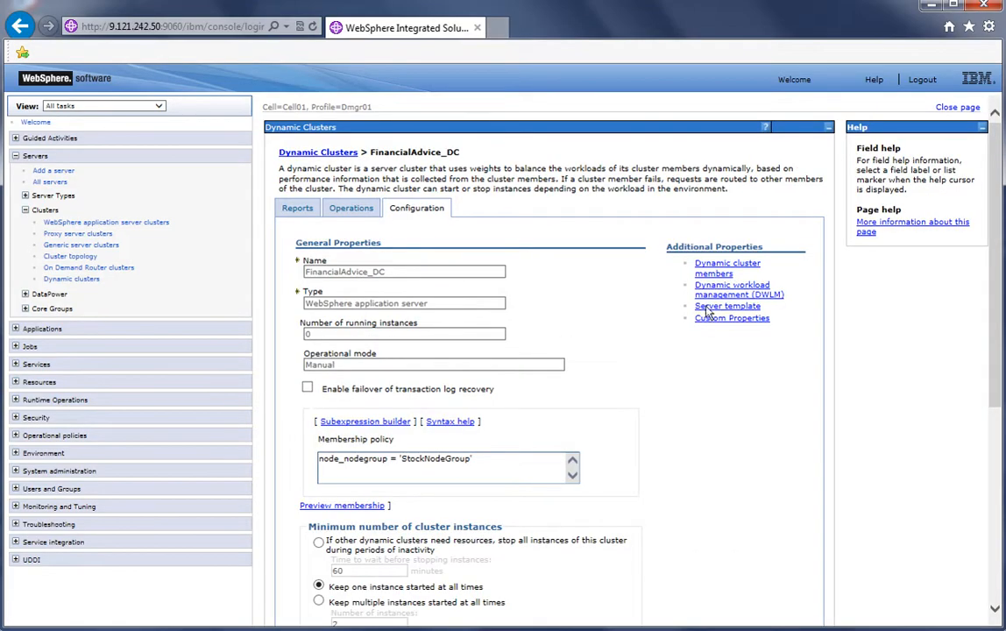
{"action": "left_click", "coordinate": [750, 307]}
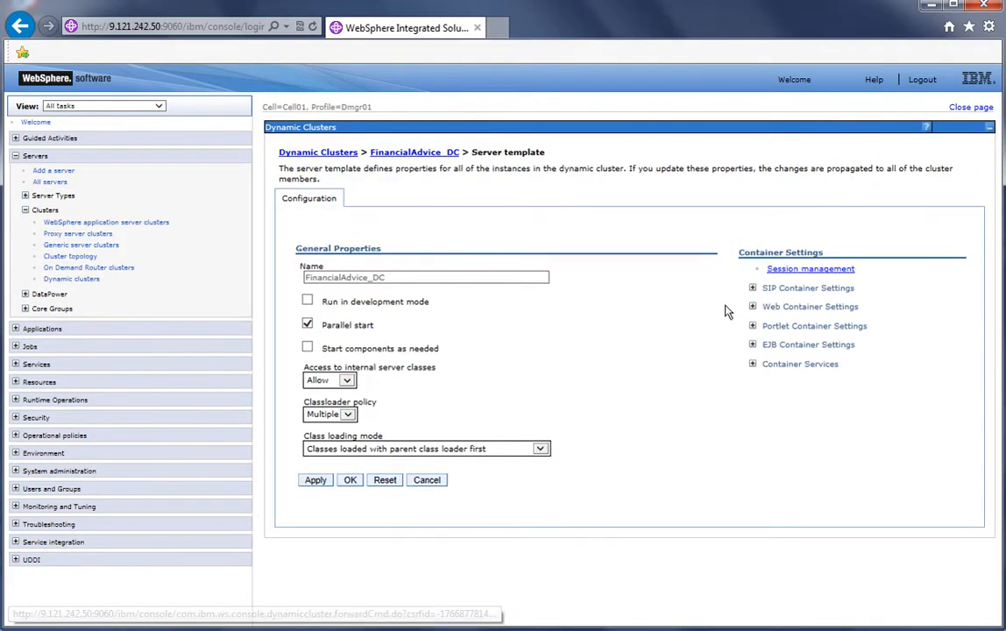
{"action": "left_click", "coordinate": [593, 463]}
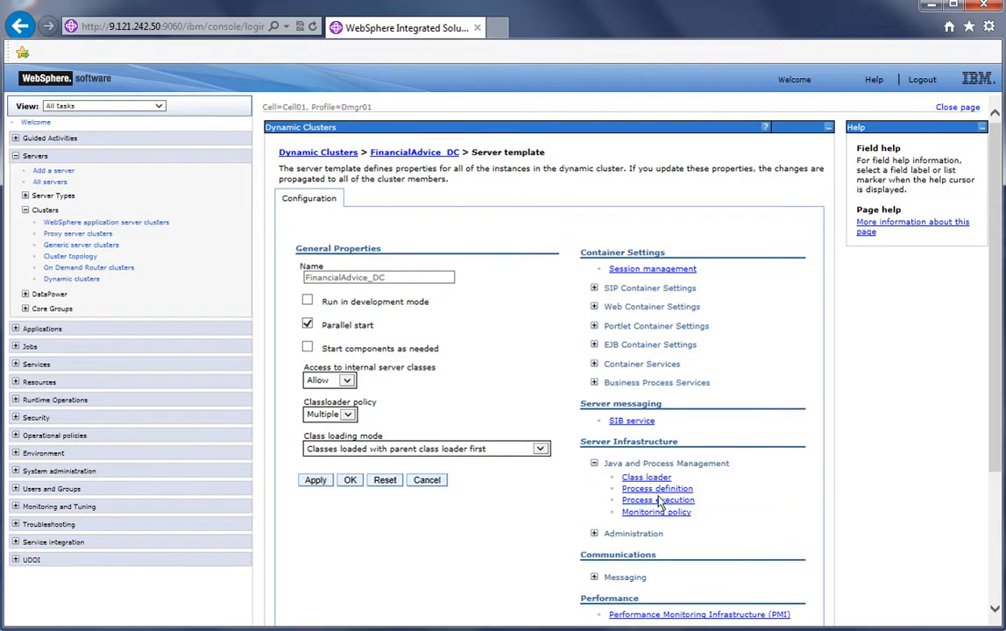
{"action": "left_click", "coordinate": [659, 491]}
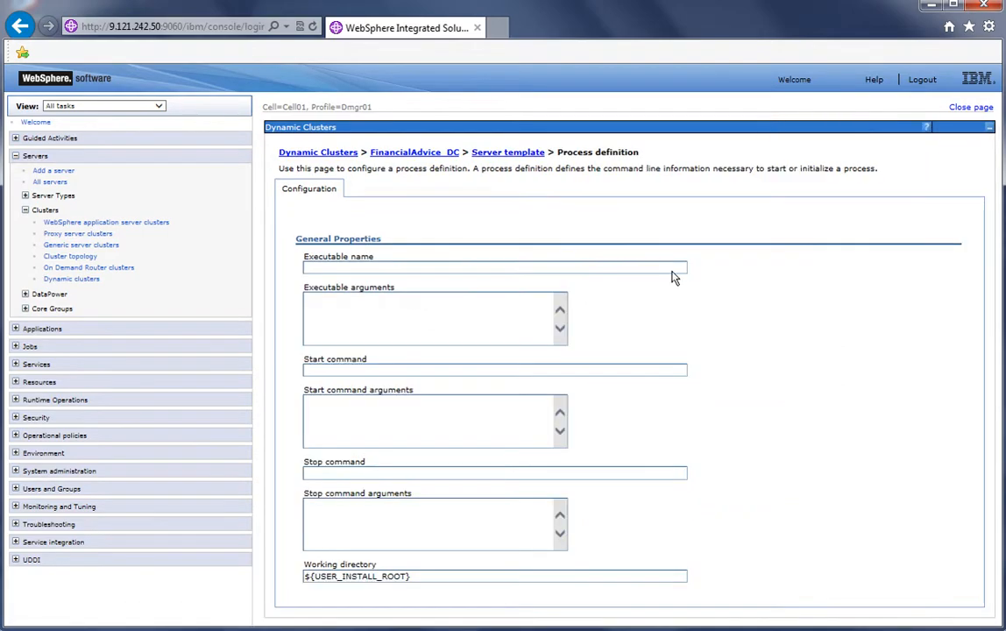
{"action": "left_click", "coordinate": [754, 279]}
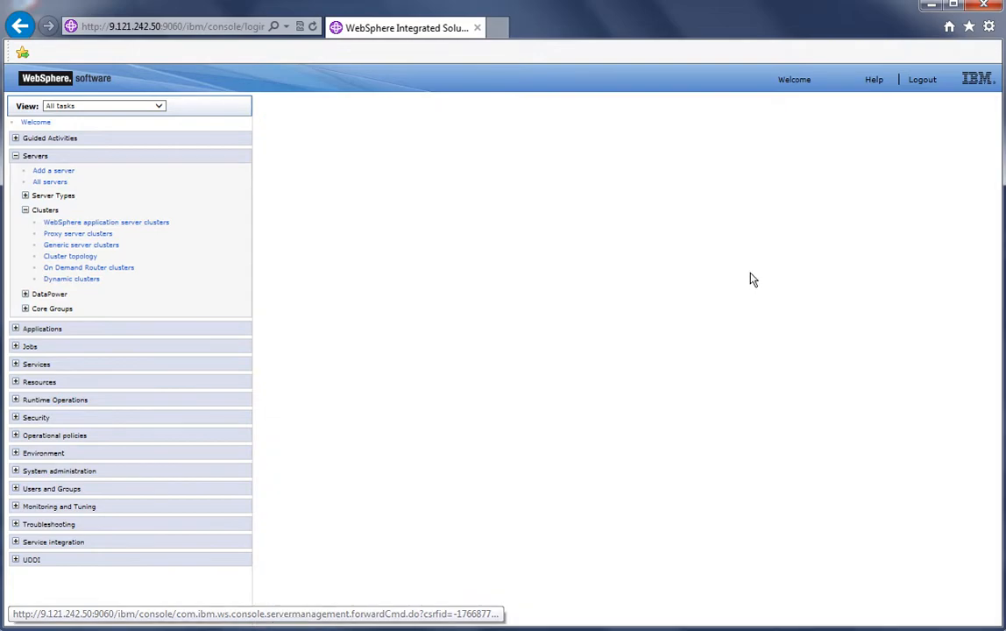
{"action": "left_click", "coordinate": [357, 489]}
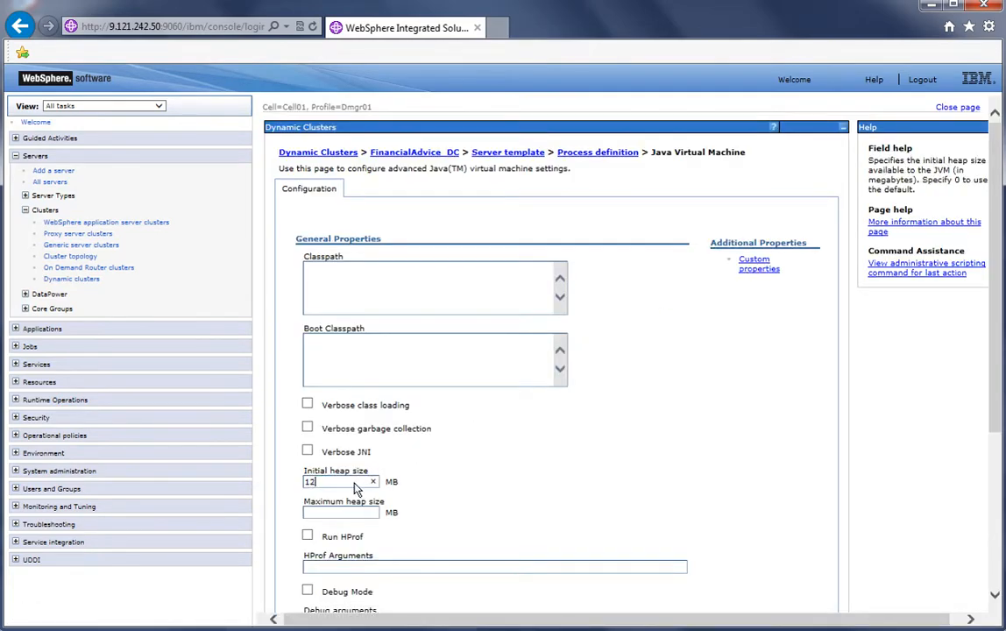
{"action": "left_click", "coordinate": [349, 516]}
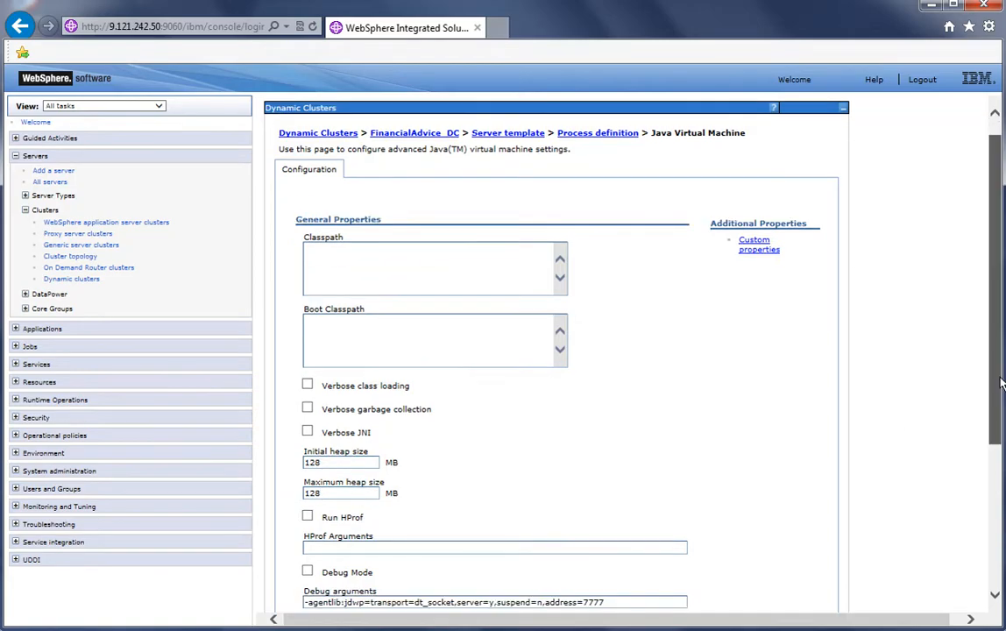
{"action": "scroll", "coordinate": [994, 353], "scroll_direction": "down", "scroll_amount": 3}
{"action": "left_click", "coordinate": [353, 555]}
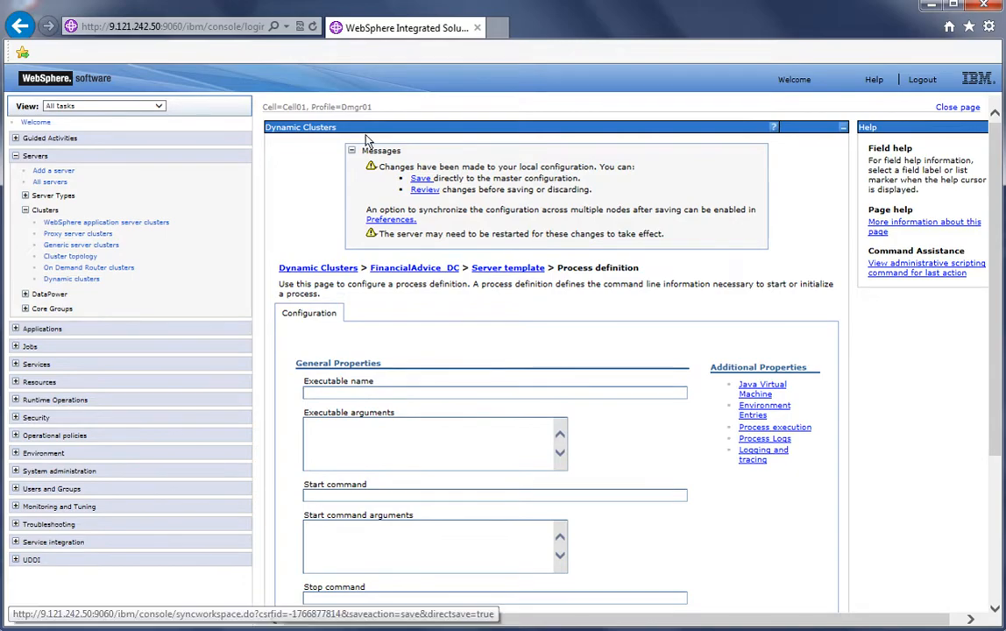
{"action": "left_click", "coordinate": [421, 180]}
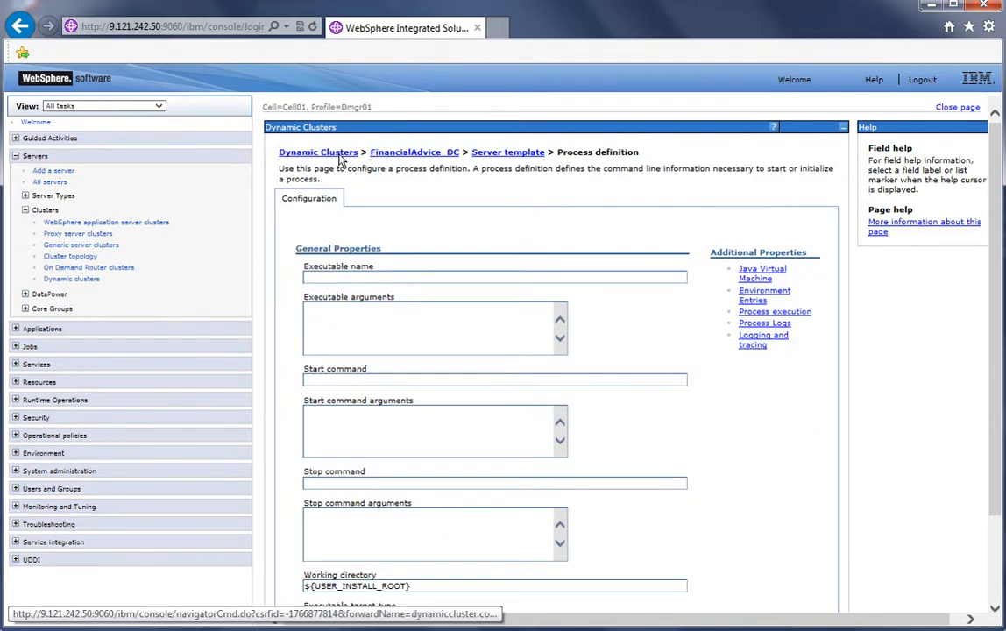
Set the initial and maximum JVM heap sizes in StockTrade_DC's server template to 128 MB and save
{"action": "left_click", "coordinate": [312, 148]}
{"action": "left_click", "coordinate": [361, 349]}
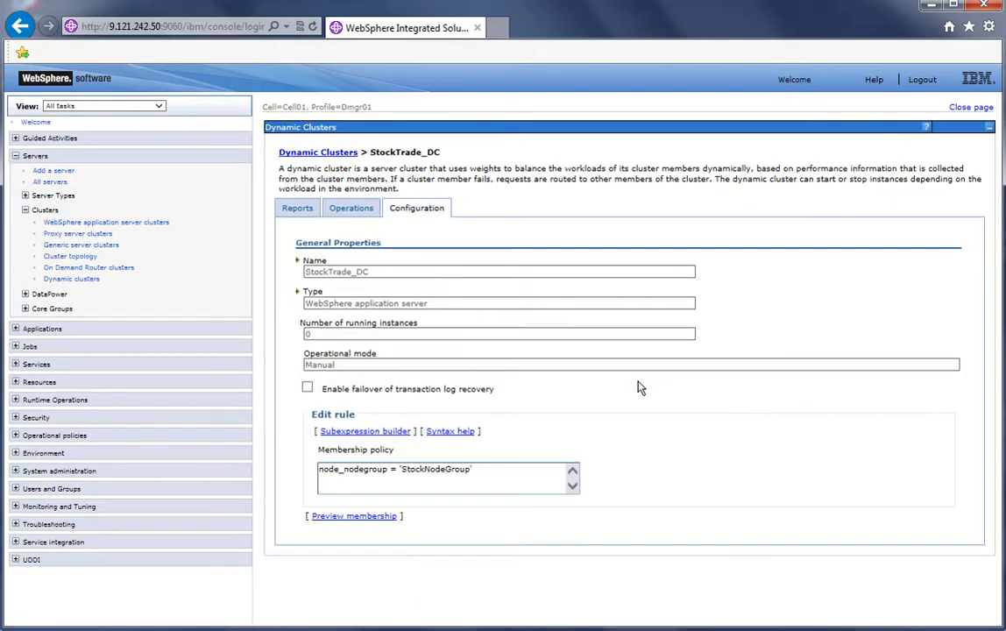
{"action": "left_click", "coordinate": [738, 307]}
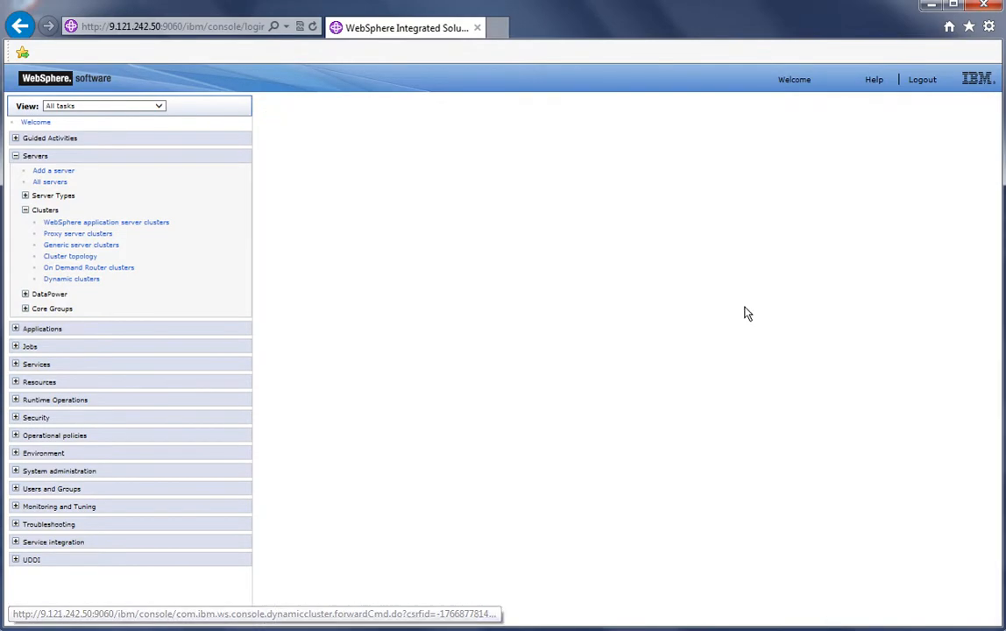
{"action": "left_click", "coordinate": [594, 462]}
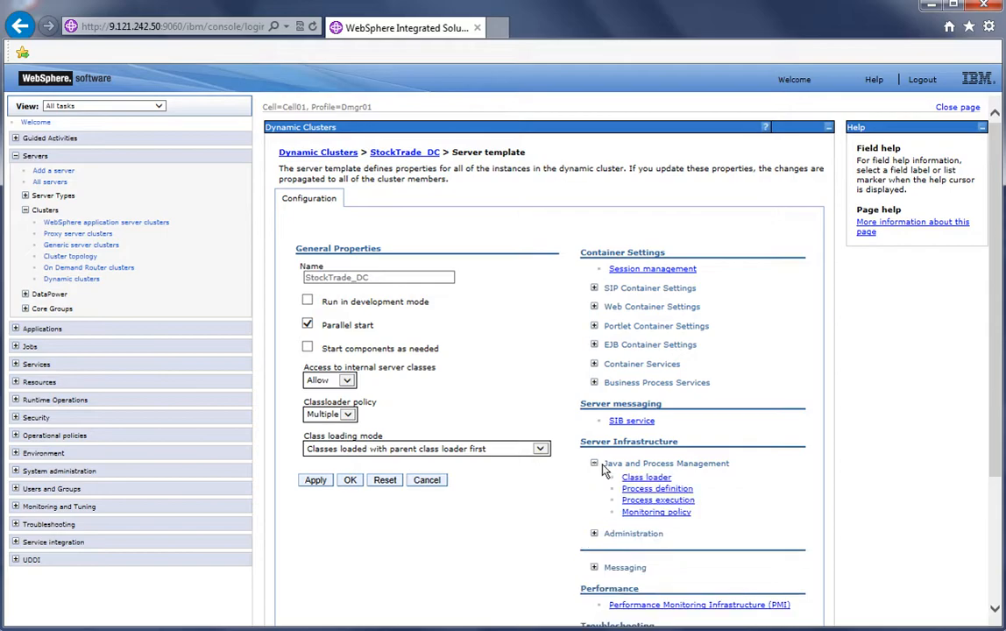
{"action": "left_click", "coordinate": [658, 489]}
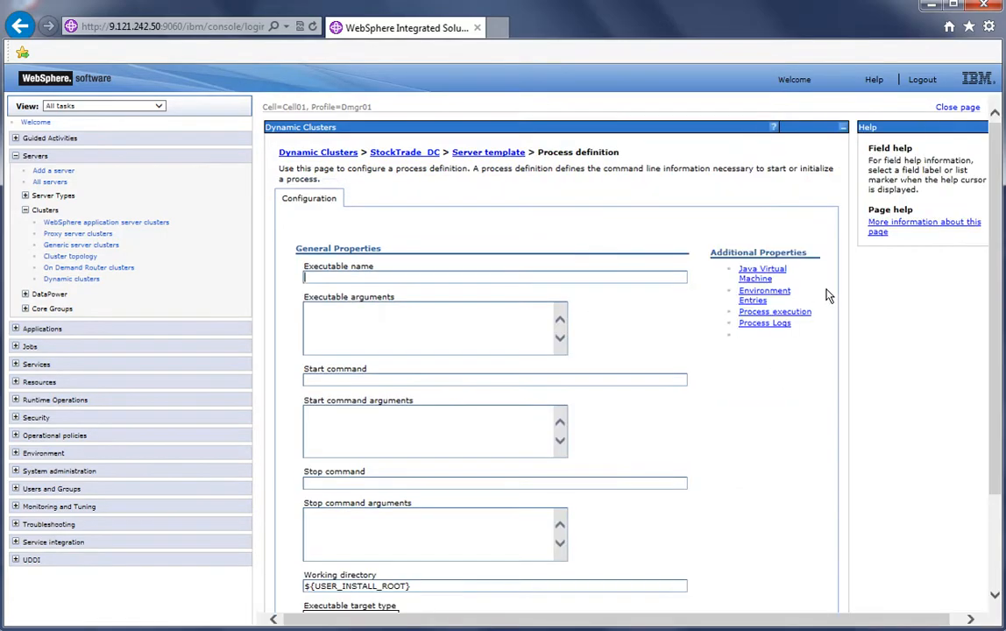
{"action": "left_click", "coordinate": [769, 277]}
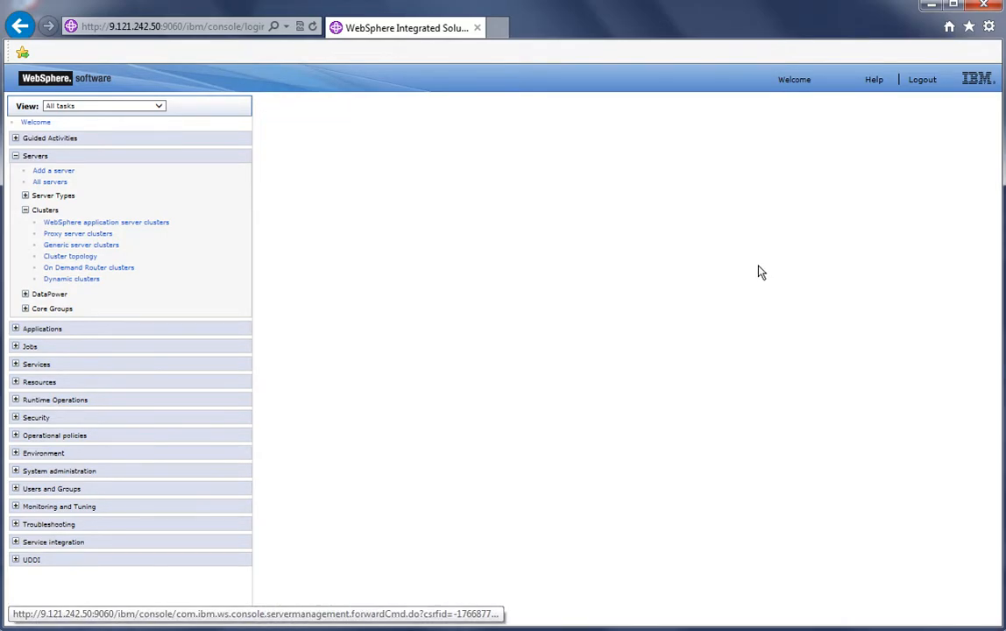
{"action": "left_click", "coordinate": [361, 487]}
{"action": "type", "text": "128"}
{"action": "left_click", "coordinate": [350, 515]}
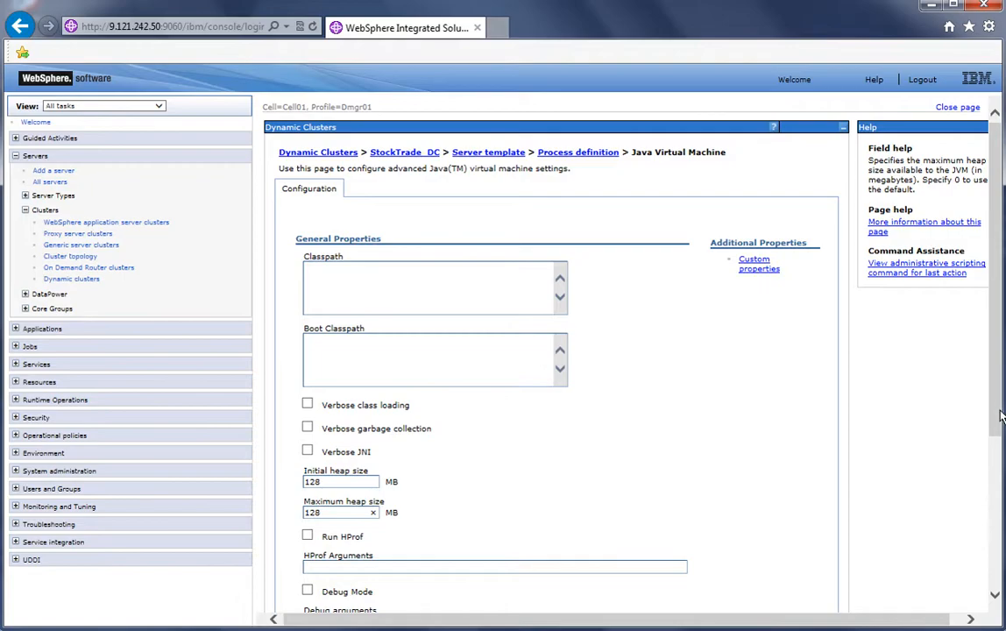
{"action": "scroll", "coordinate": [889, 368], "scroll_direction": "down", "scroll_amount": 3}
{"action": "left_click", "coordinate": [349, 554]}
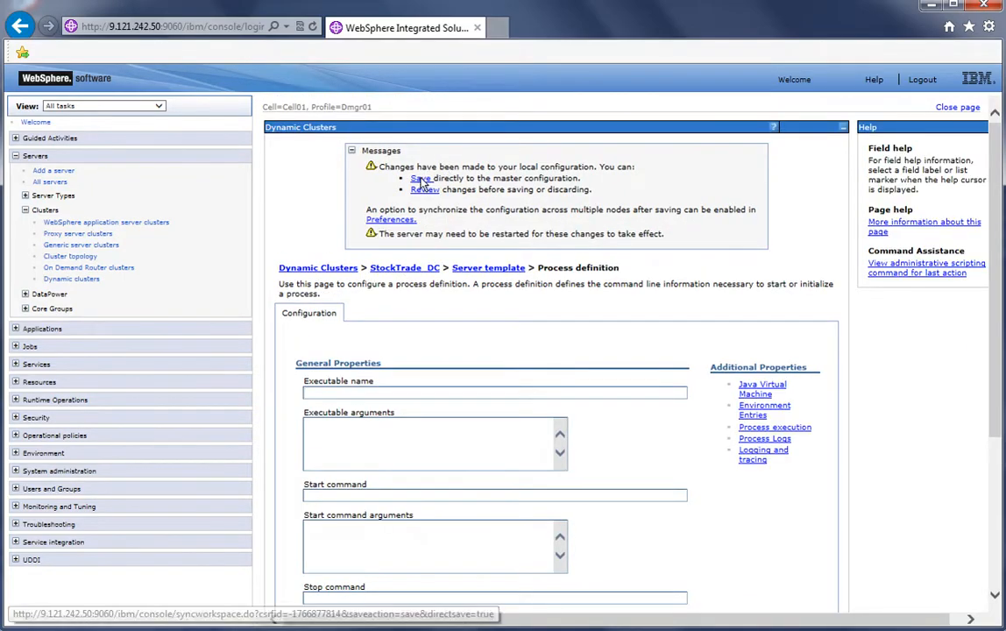
{"action": "left_click", "coordinate": [422, 179]}
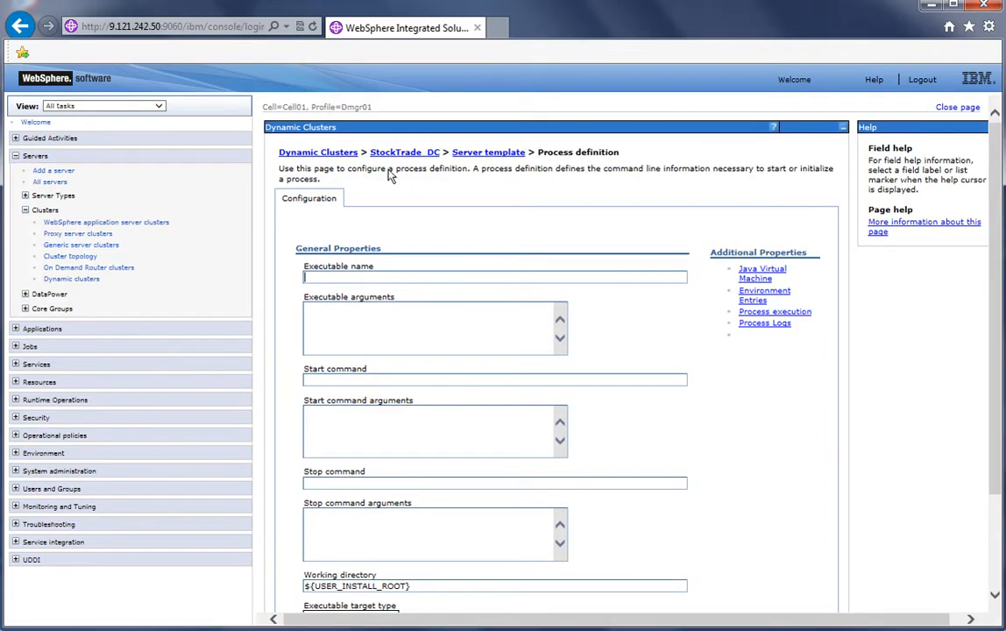
Start installing a new enterprise application from the local XD61_Placement file under C:\Docker\ODR using the Fast Path option
{"action": "left_click", "coordinate": [340, 155]}
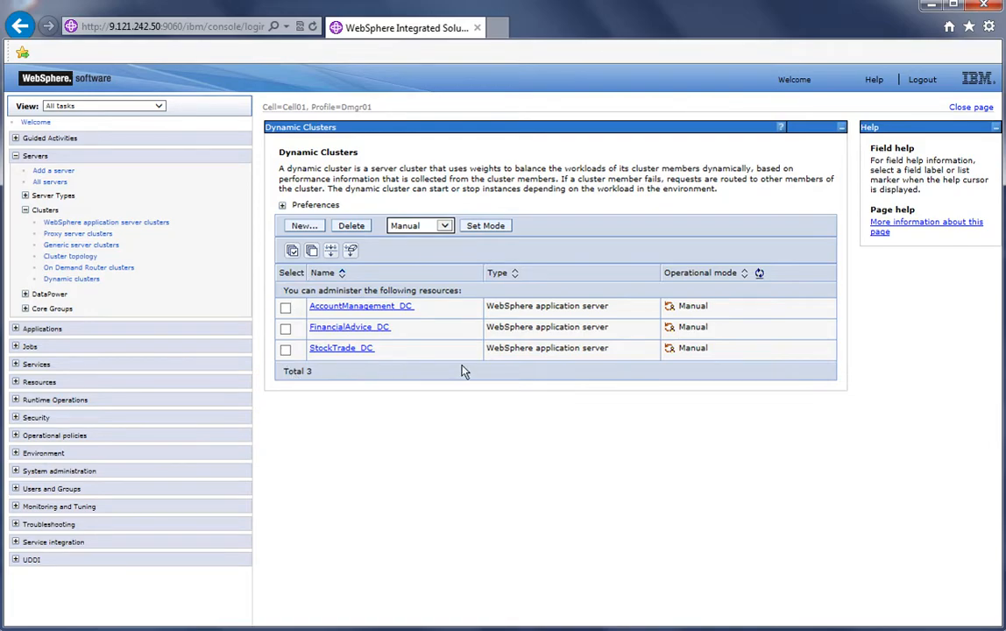
{"action": "left_click", "coordinate": [25, 211]}
{"action": "left_click", "coordinate": [16, 156]}
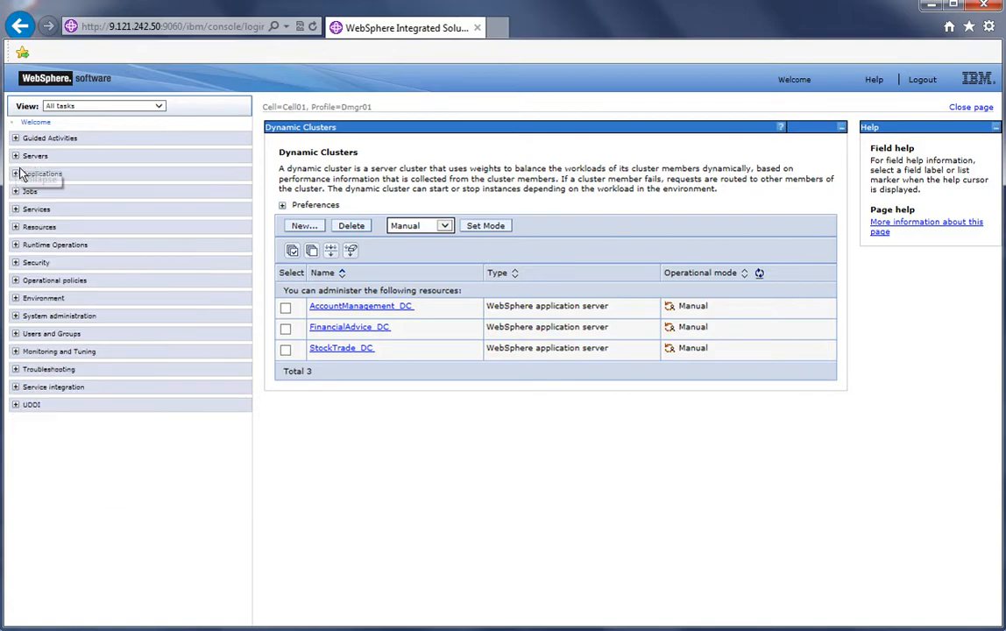
{"action": "left_click", "coordinate": [15, 173]}
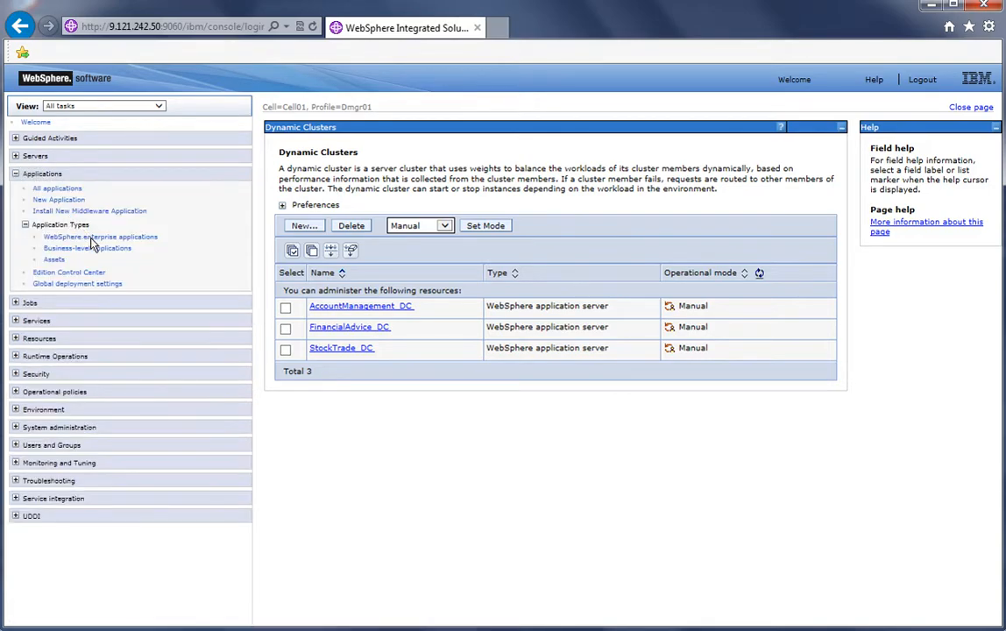
{"action": "left_click", "coordinate": [87, 237]}
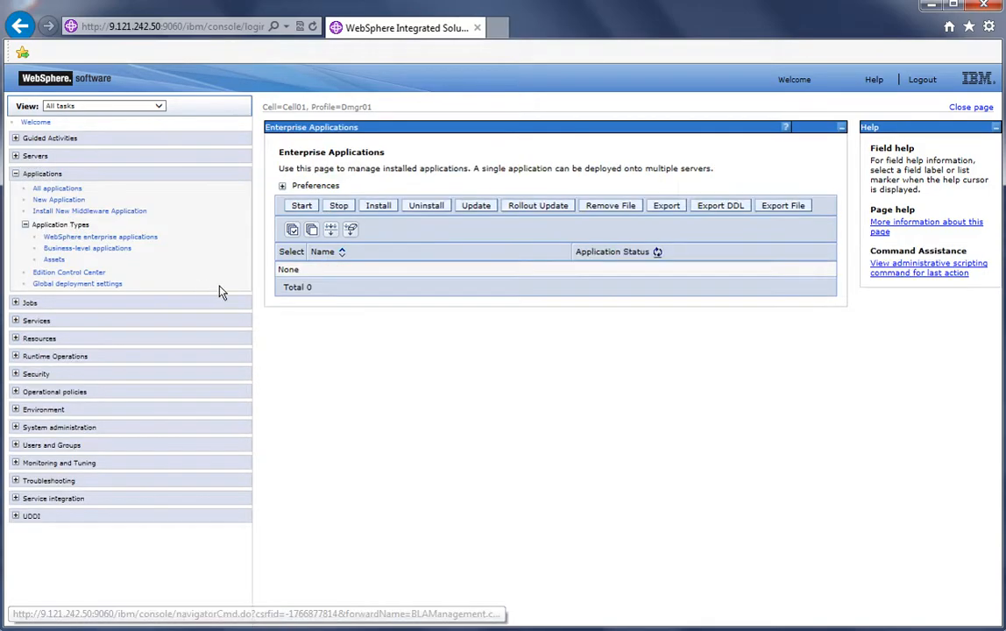
{"action": "left_click", "coordinate": [384, 208]}
{"action": "left_click", "coordinate": [448, 232]}
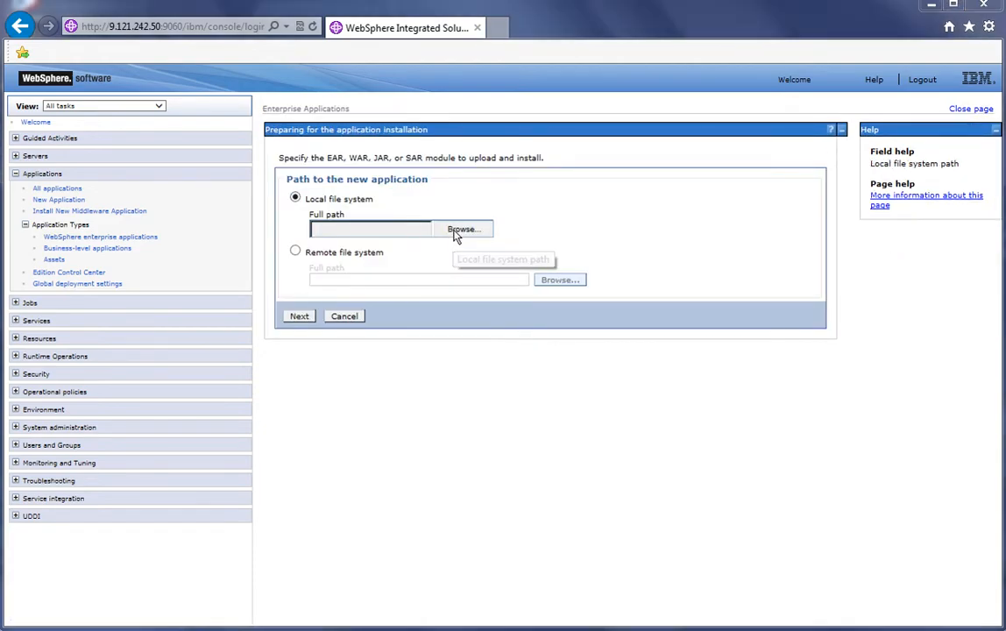
{"action": "double_click", "coordinate": [193, 158]}
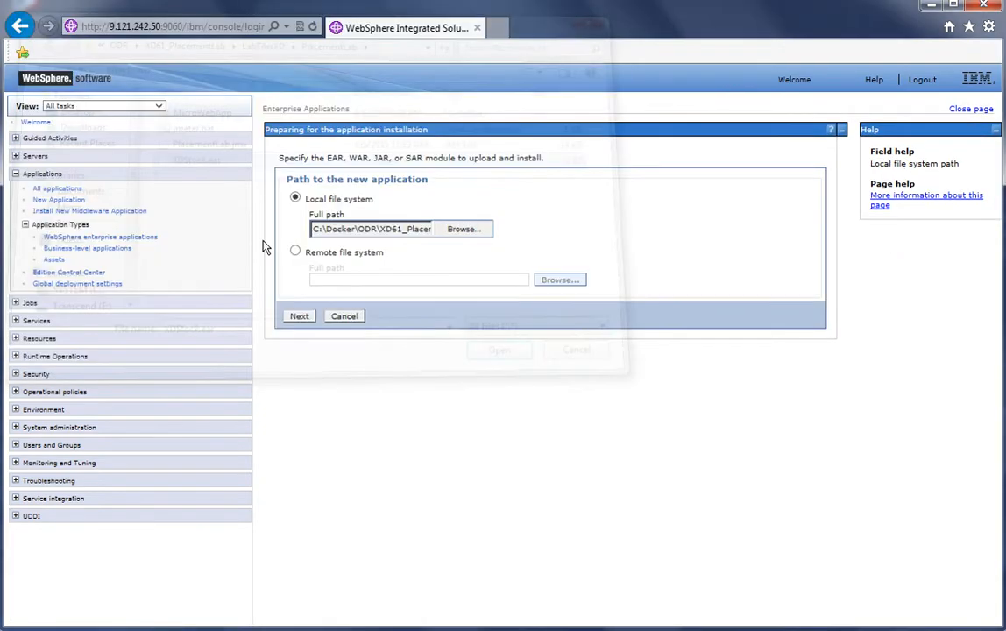
{"action": "left_click", "coordinate": [307, 320]}
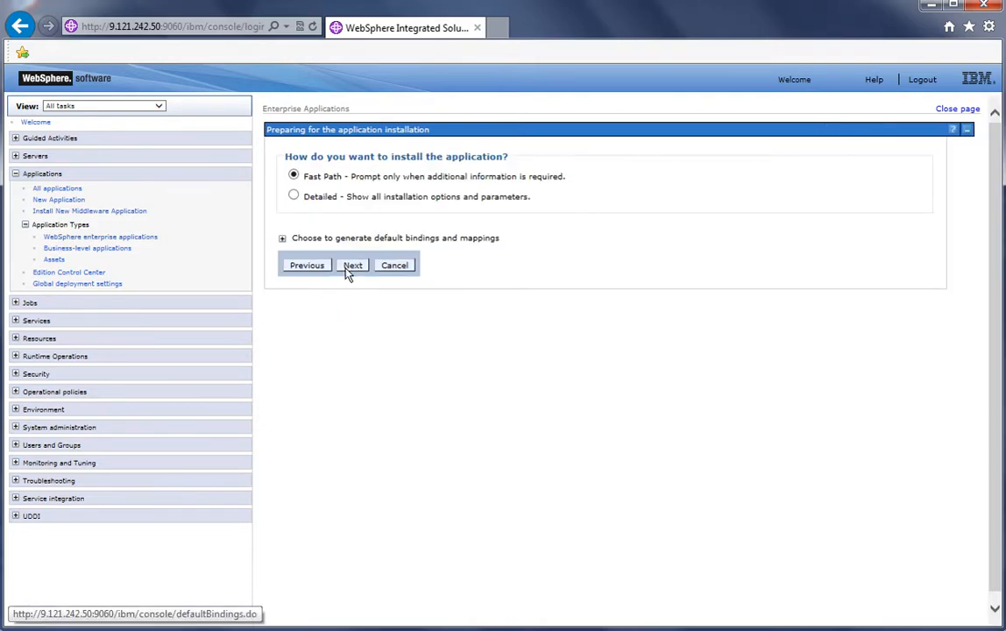
{"action": "left_click", "coordinate": [346, 269]}
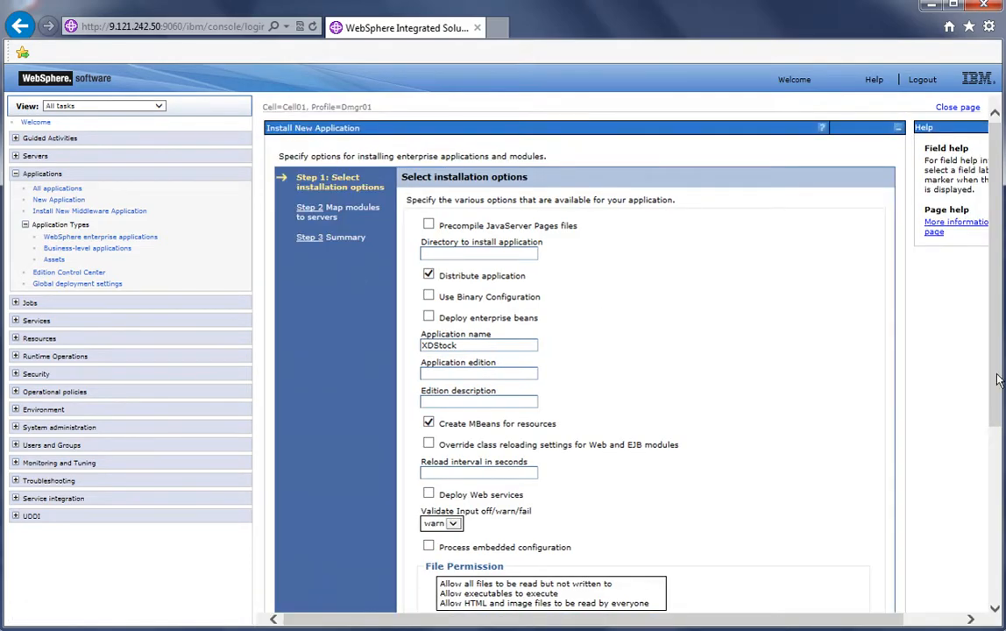
Keep the default XDStock installation options and map the AccountManagement module to AccountManagement_DC
{"action": "scroll", "coordinate": [999, 378], "scroll_direction": "down", "scroll_amount": 3}
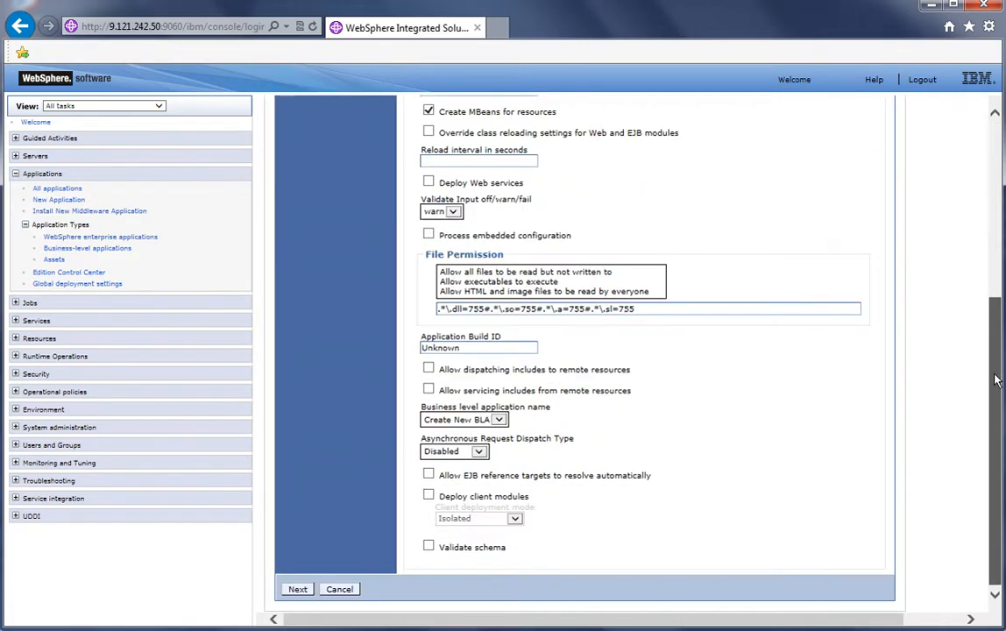
{"action": "left_click", "coordinate": [297, 590]}
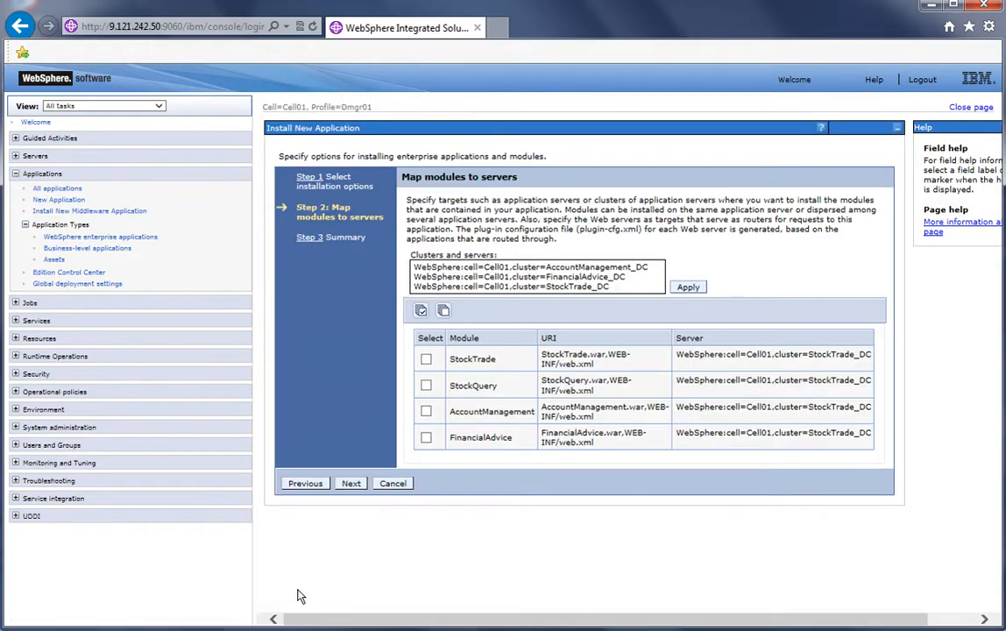
{"action": "left_click", "coordinate": [541, 268]}
{"action": "left_click", "coordinate": [541, 268]}
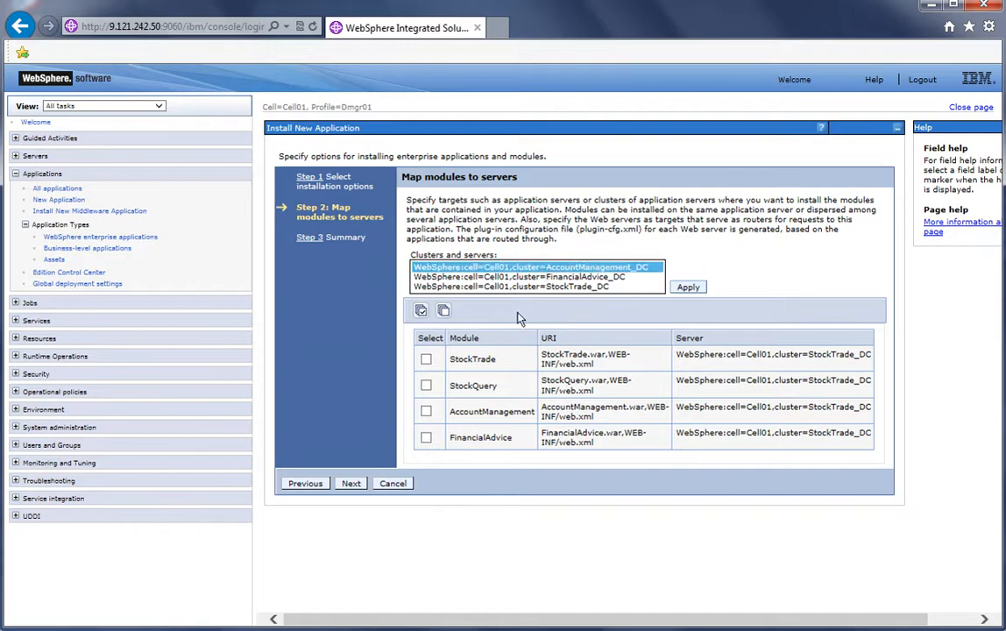
{"action": "left_click", "coordinate": [427, 412]}
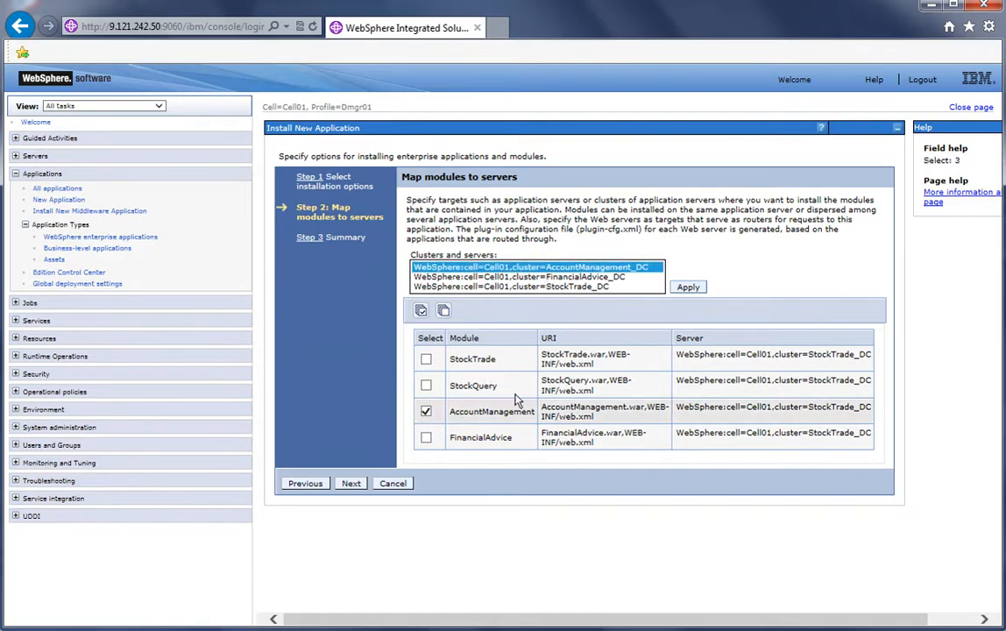
{"action": "left_click", "coordinate": [692, 287]}
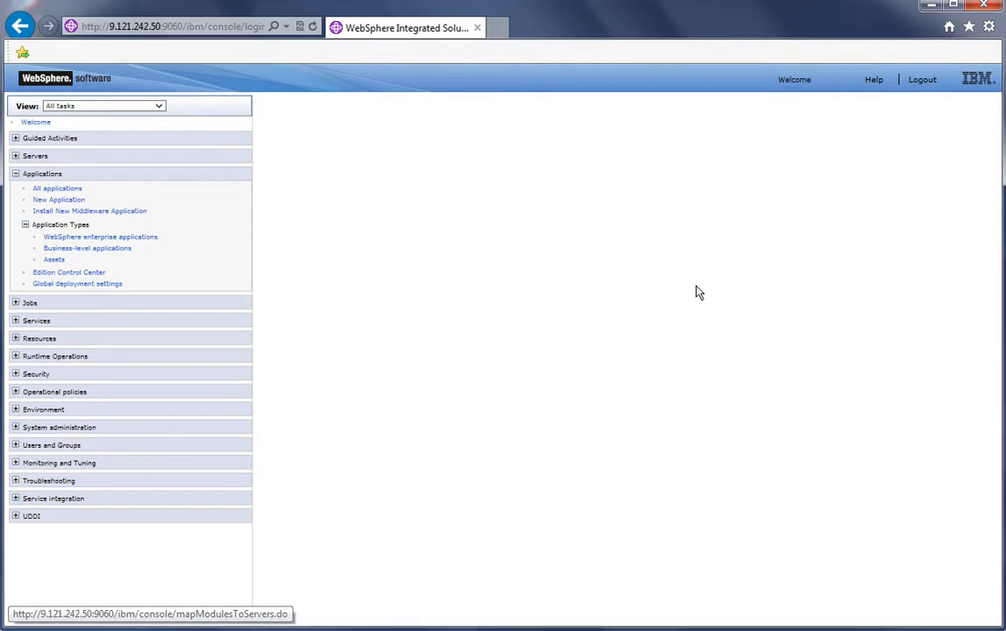
Map the FinancialAdvice module to FinancialAdvice_DC and continue to the summary
{"action": "left_click", "coordinate": [523, 266]}
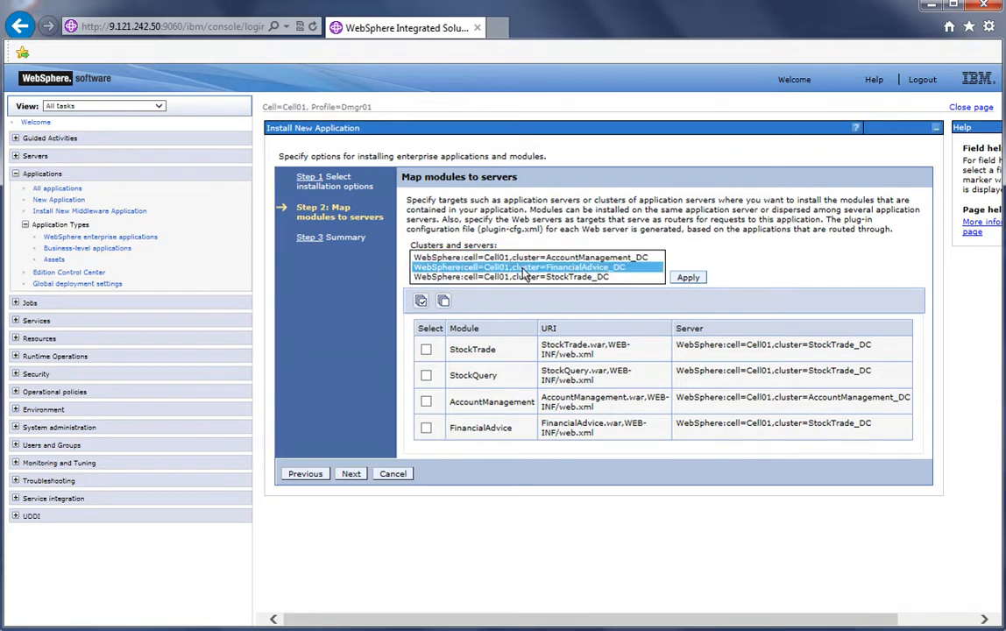
{"action": "left_click", "coordinate": [425, 427]}
{"action": "left_click", "coordinate": [687, 276]}
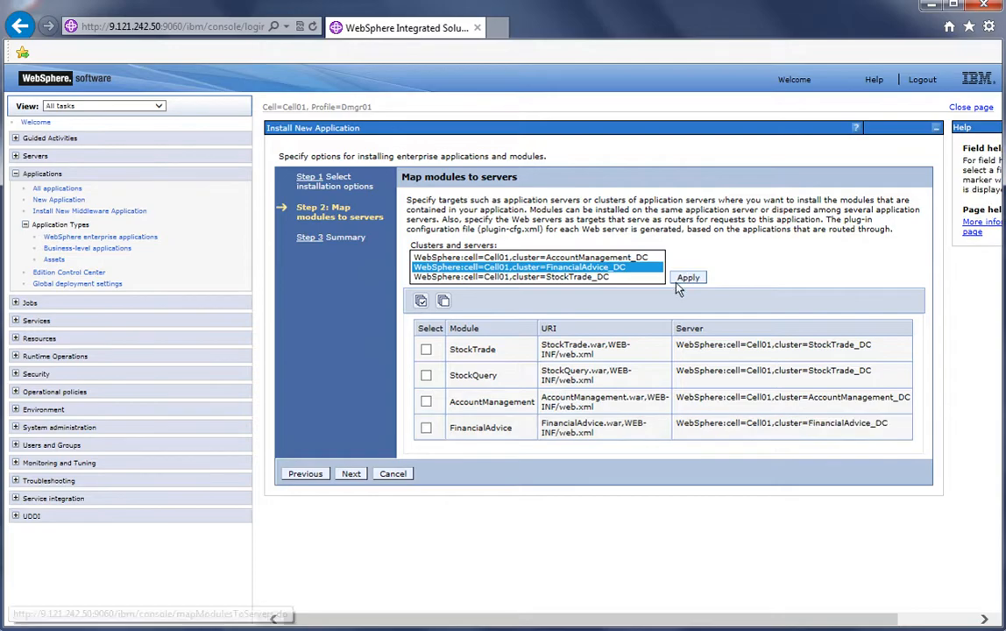
{"action": "left_click", "coordinate": [353, 475]}
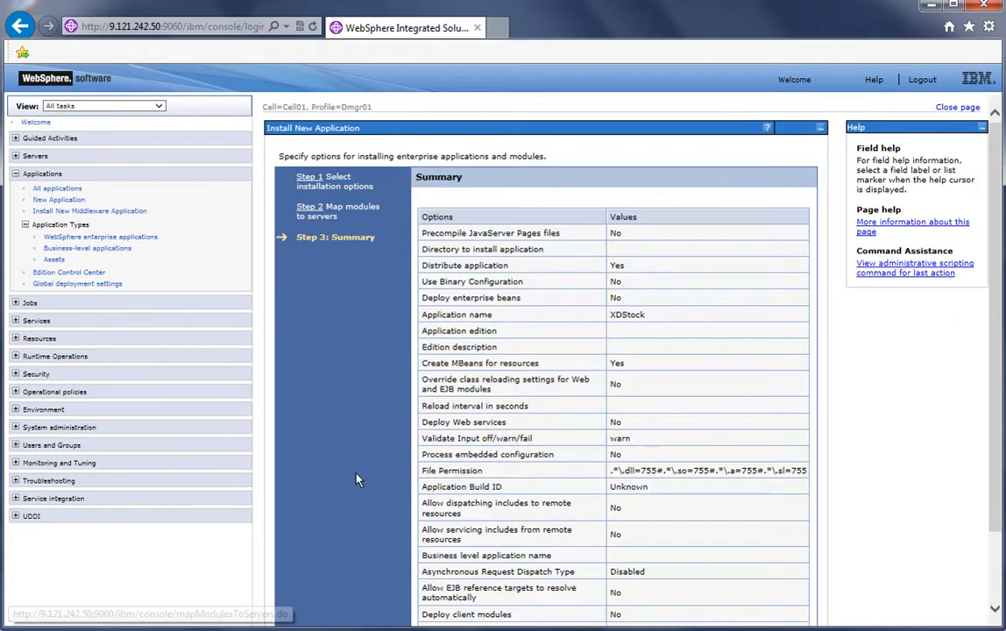
Finish installing the XDStock application and save the configuration
{"action": "left_click_drag", "start_coordinate": [997, 418], "coordinate": [1003, 501]}
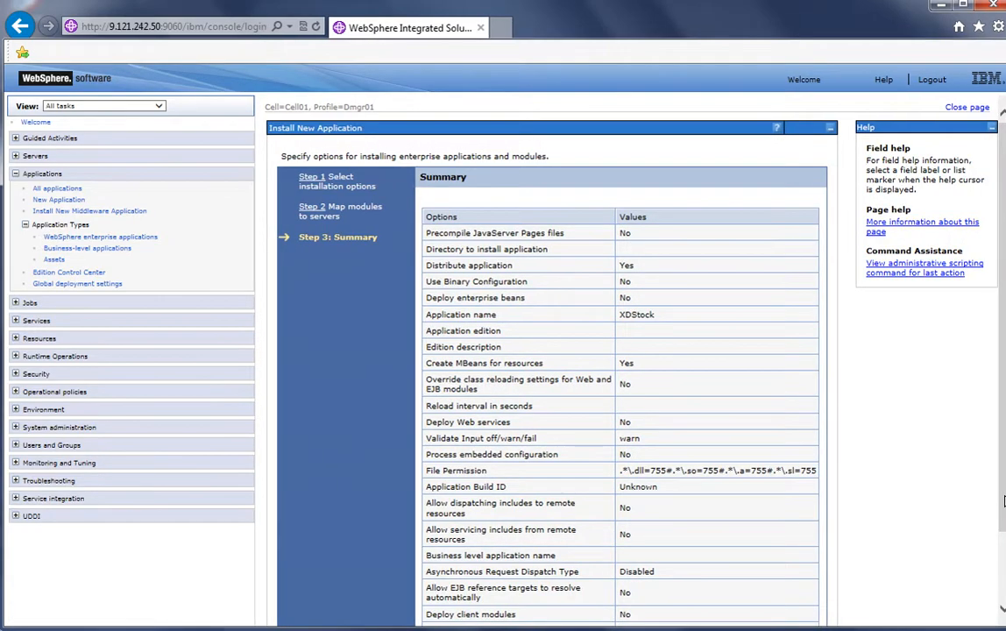
{"action": "scroll", "coordinate": [1003, 495], "scroll_direction": "down", "scroll_amount": 2}
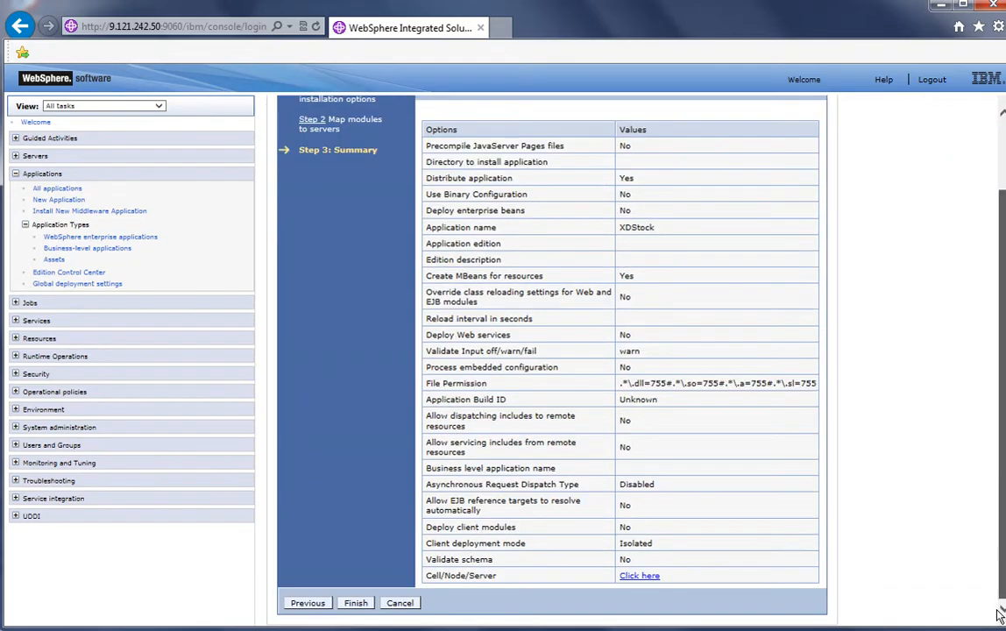
{"action": "left_click", "coordinate": [355, 603]}
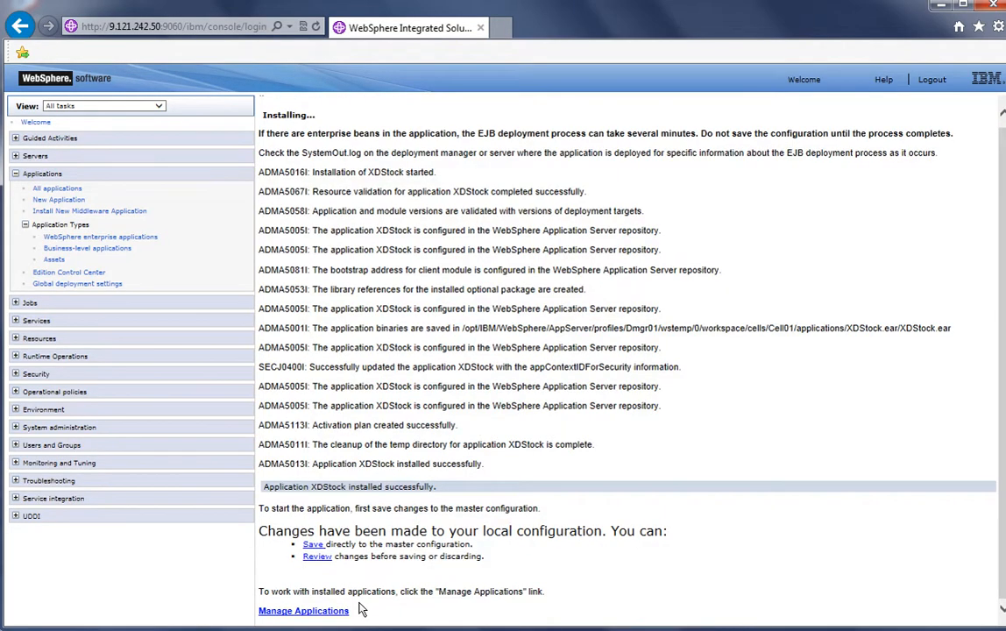
{"action": "left_click", "coordinate": [313, 545]}
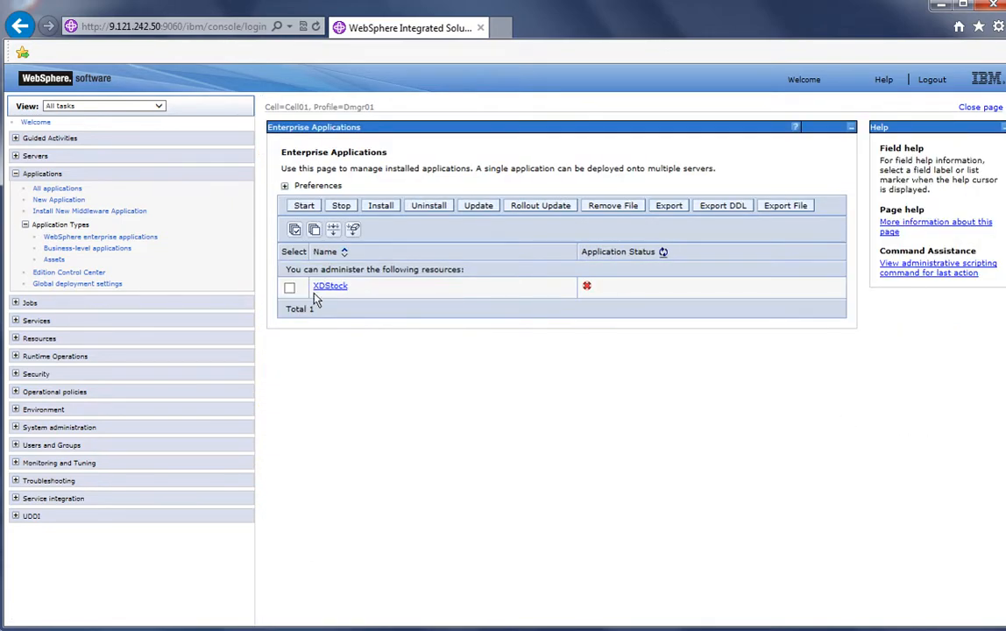
Create a new service policy named Platinum_SP with goal type Average Response Time and continue
{"action": "left_click", "coordinate": [15, 174]}
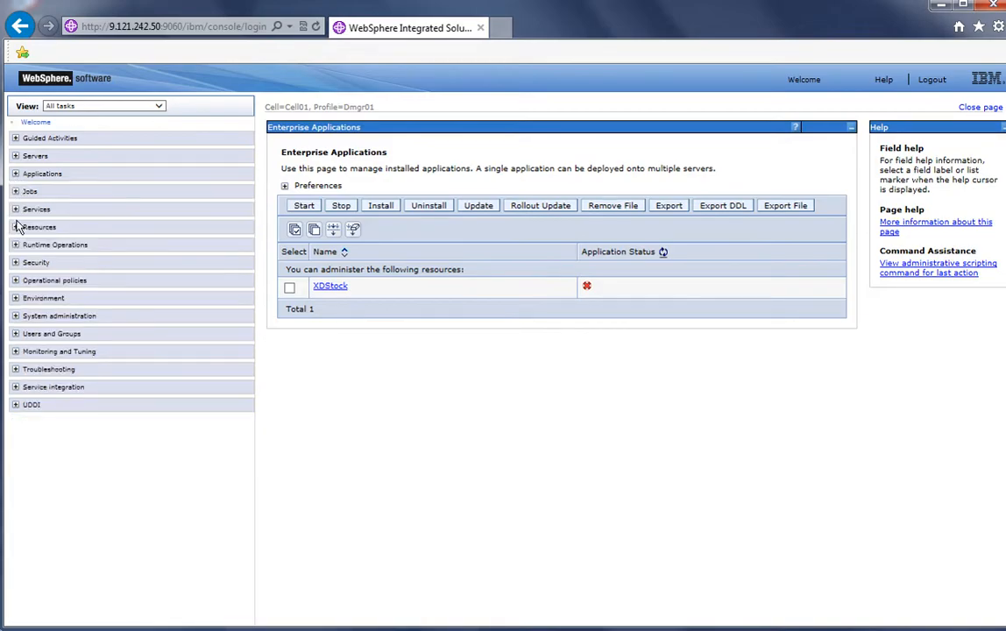
{"action": "left_click", "coordinate": [15, 281]}
{"action": "left_click", "coordinate": [53, 295]}
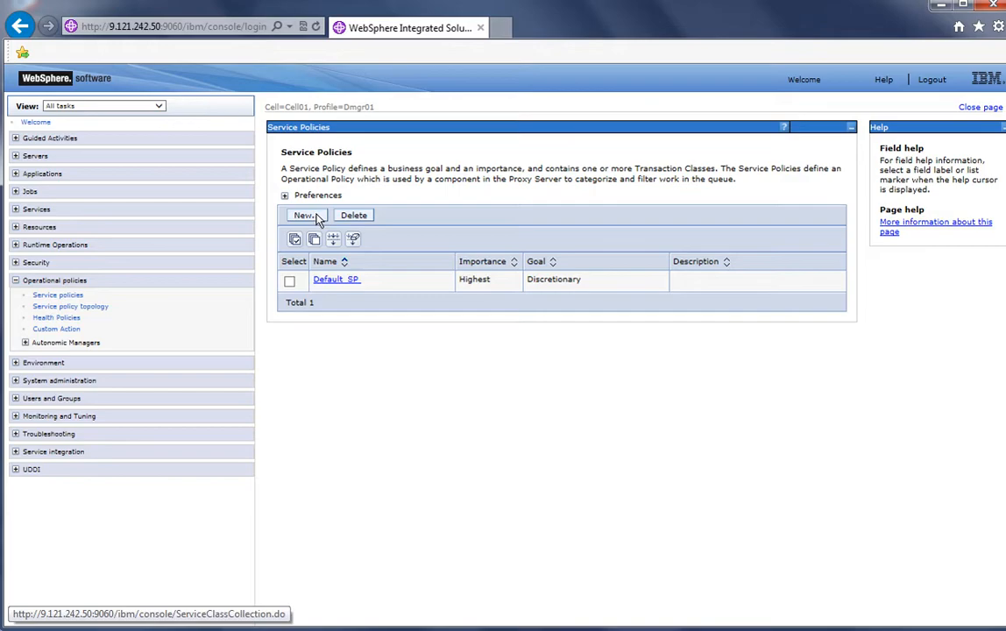
{"action": "left_click", "coordinate": [302, 216]}
{"action": "left_click", "coordinate": [455, 223]}
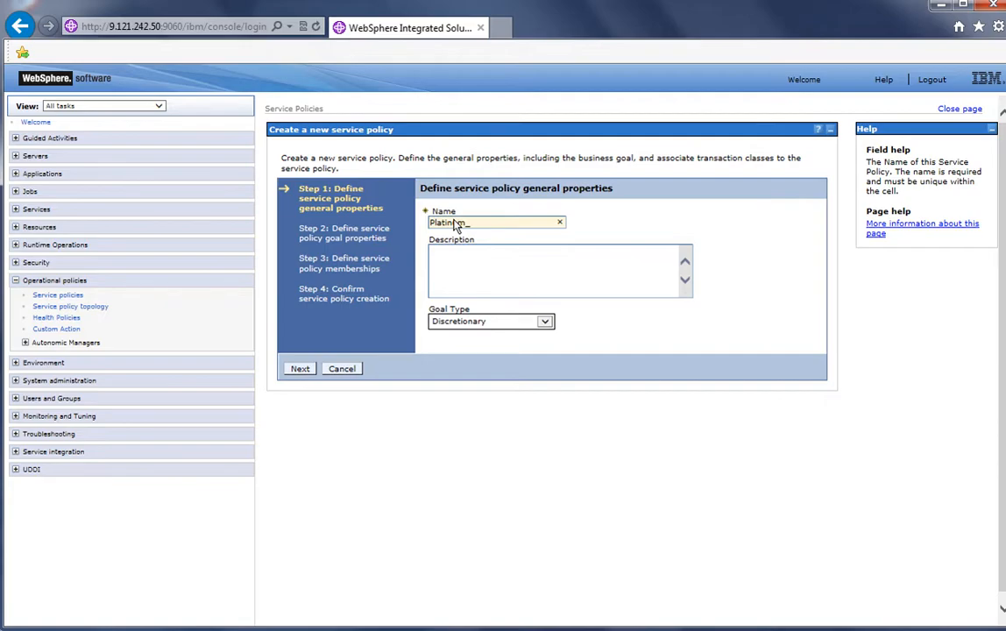
{"action": "left_click", "coordinate": [473, 321]}
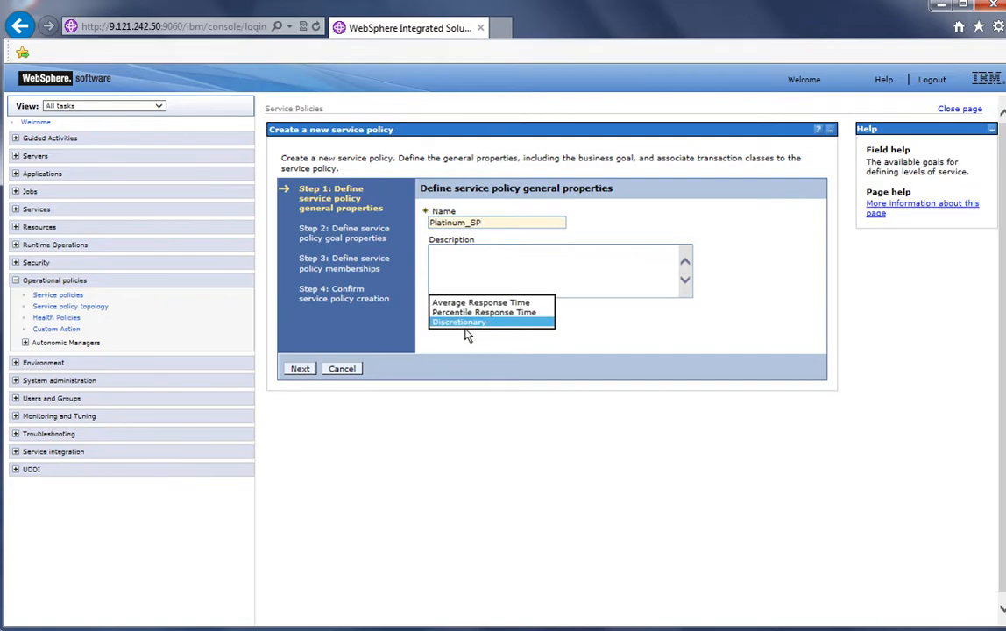
{"action": "left_click", "coordinate": [469, 299]}
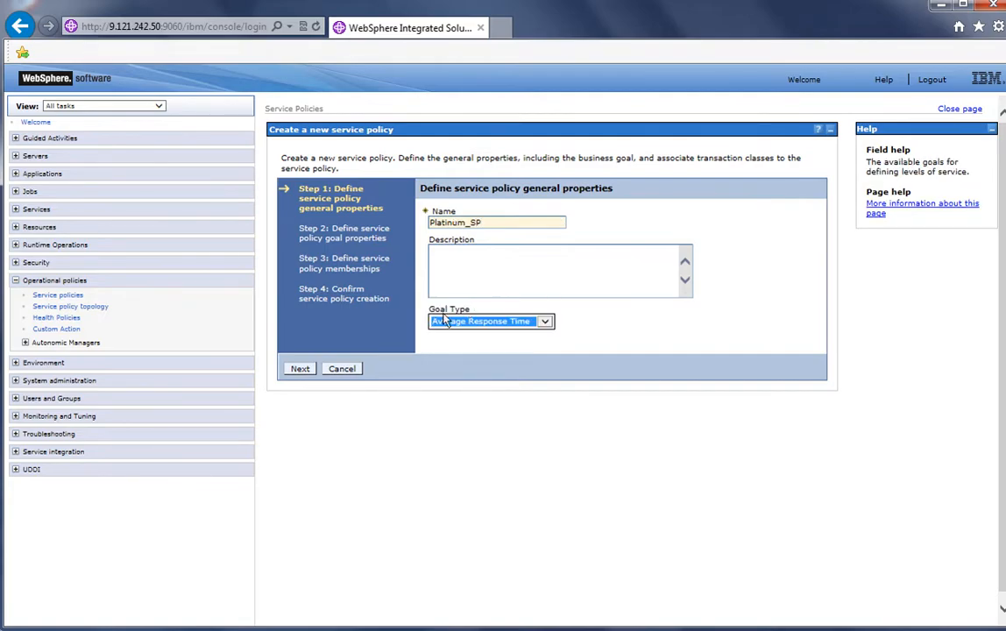
{"action": "left_click", "coordinate": [301, 368]}
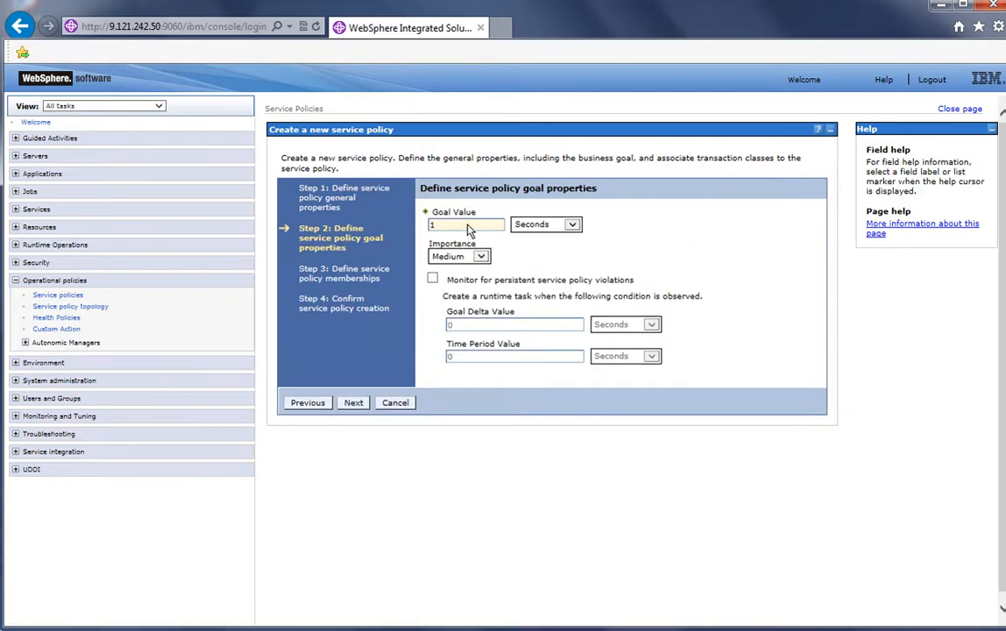
Set Platinum_SP's goal value to 60 milliseconds
{"action": "left_click", "coordinate": [467, 226]}
{"action": "type", "text": "60"}
{"action": "left_click", "coordinate": [535, 225]}
{"action": "left_click", "coordinate": [527, 225]}
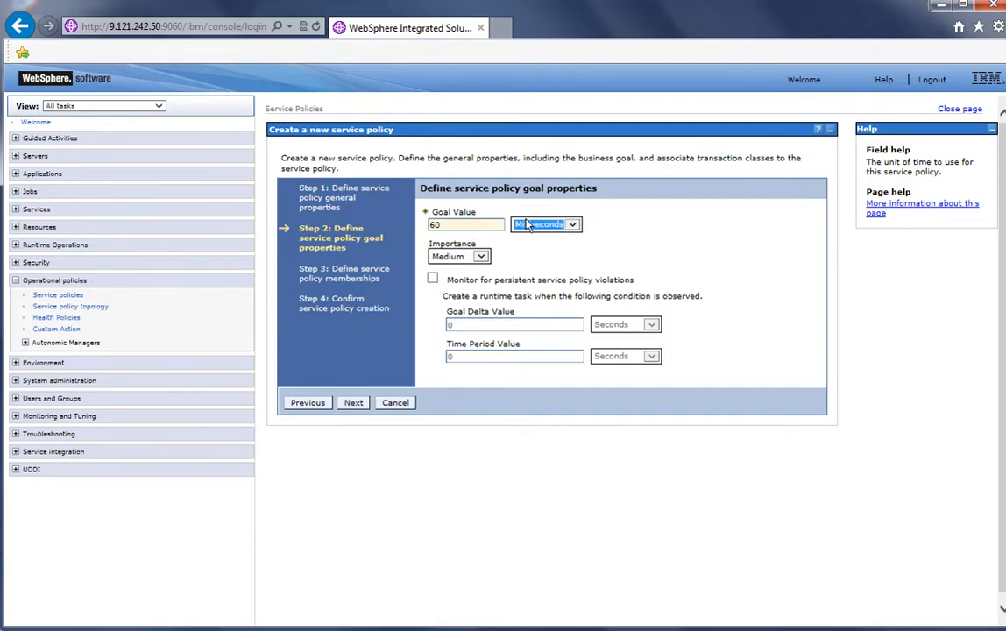
Set Platinum_SP's importance to Highest and enable persistent-violation monitoring with a 5-second time period, then continue
{"action": "left_click", "coordinate": [481, 256]}
{"action": "left_click", "coordinate": [440, 194]}
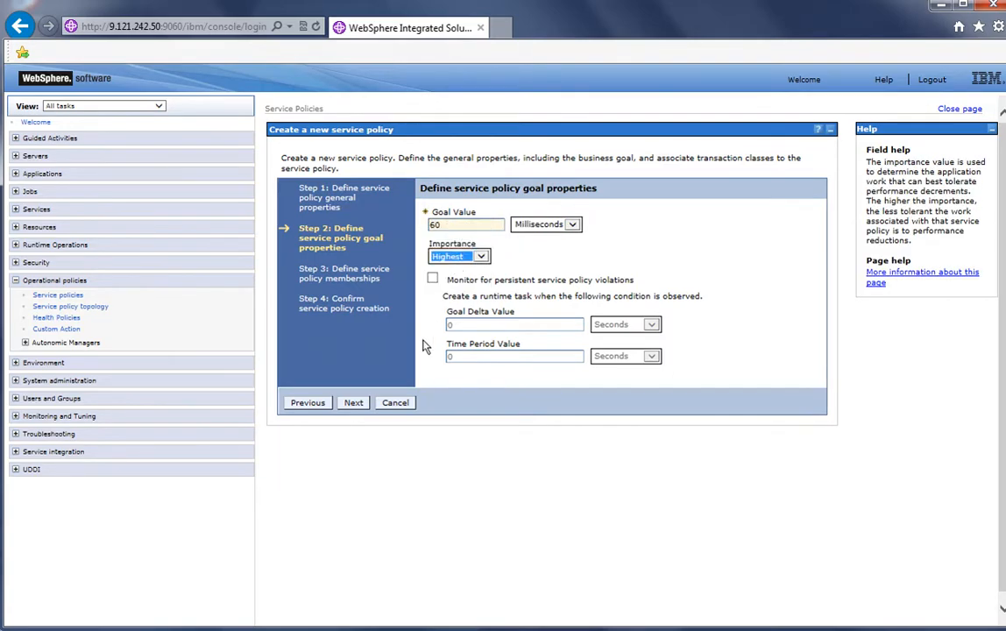
{"action": "left_click", "coordinate": [432, 277]}
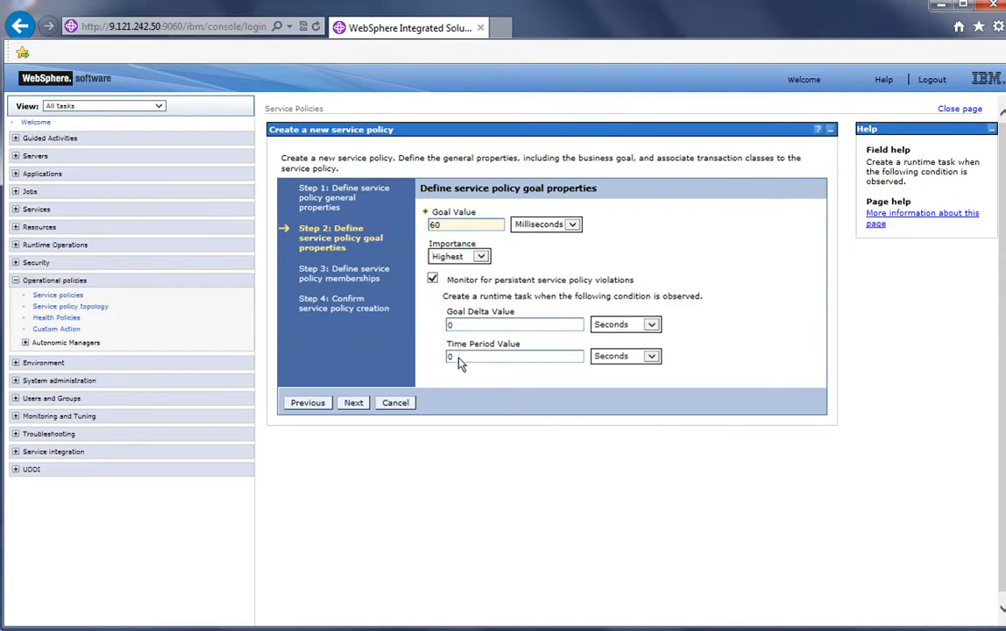
{"action": "left_click", "coordinate": [457, 358]}
{"action": "type", "text": "5"}
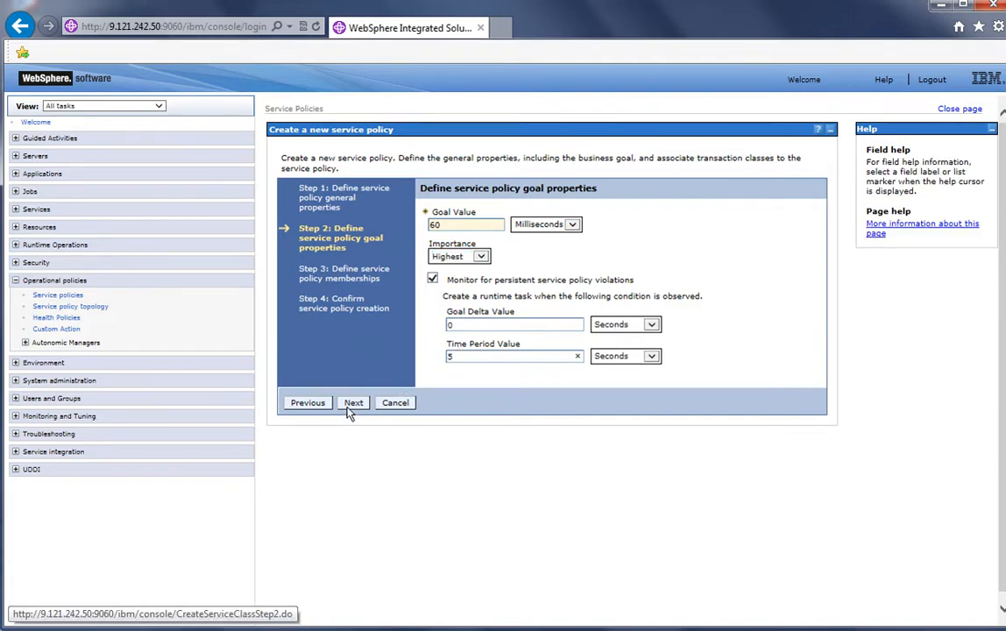
{"action": "left_click", "coordinate": [351, 403]}
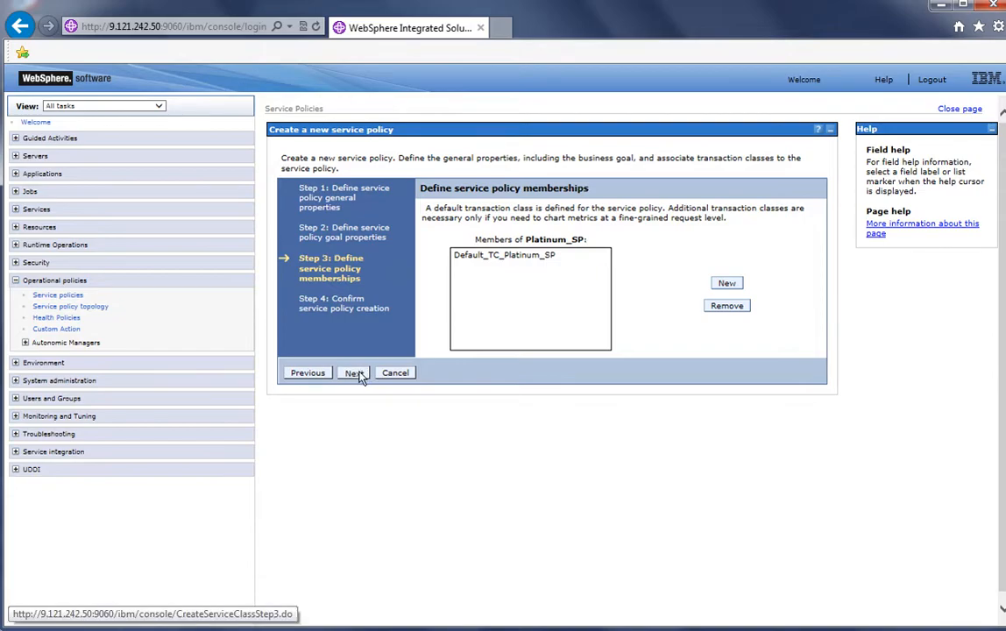
Accept the default membership, finish creating Platinum_SP, and save the configuration
{"action": "left_click", "coordinate": [353, 373]}
{"action": "left_click", "coordinate": [355, 337]}
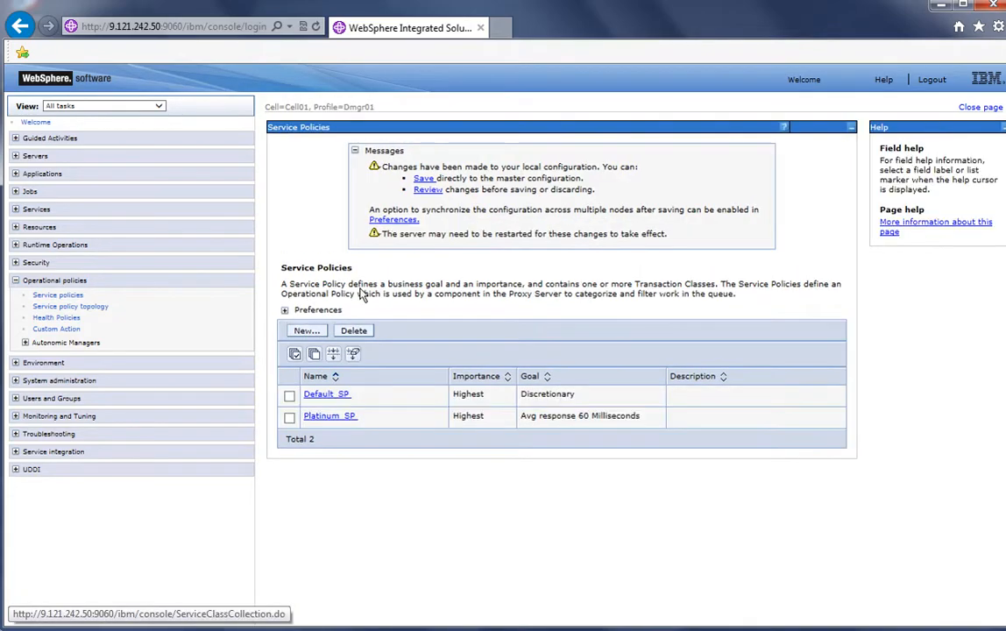
{"action": "left_click", "coordinate": [421, 184]}
Start a new service policy named Gold_SP with goal type Average Response Time and continue
{"action": "left_click", "coordinate": [307, 216]}
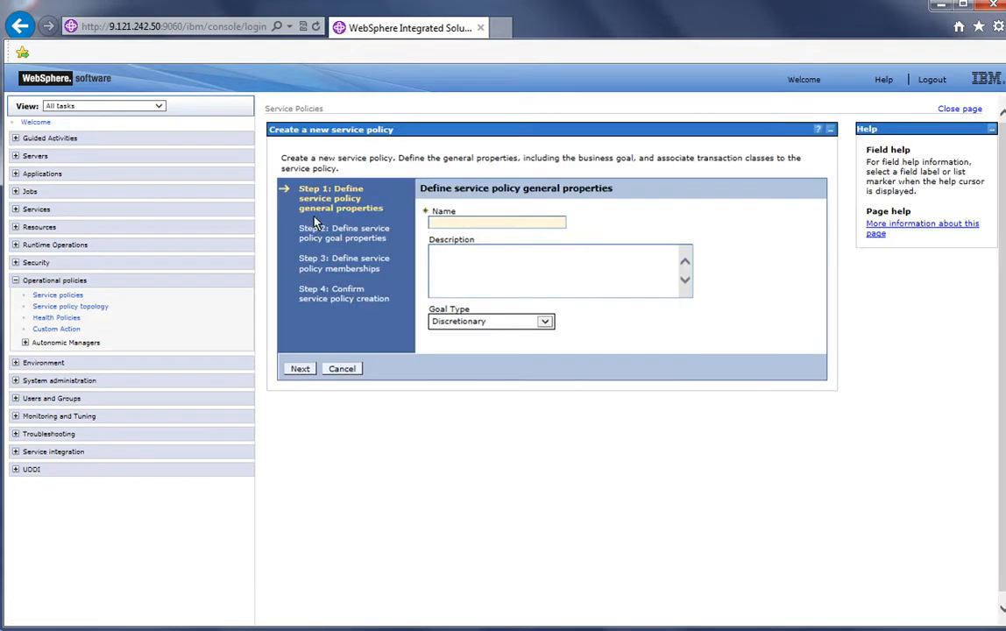
{"action": "left_click", "coordinate": [453, 224]}
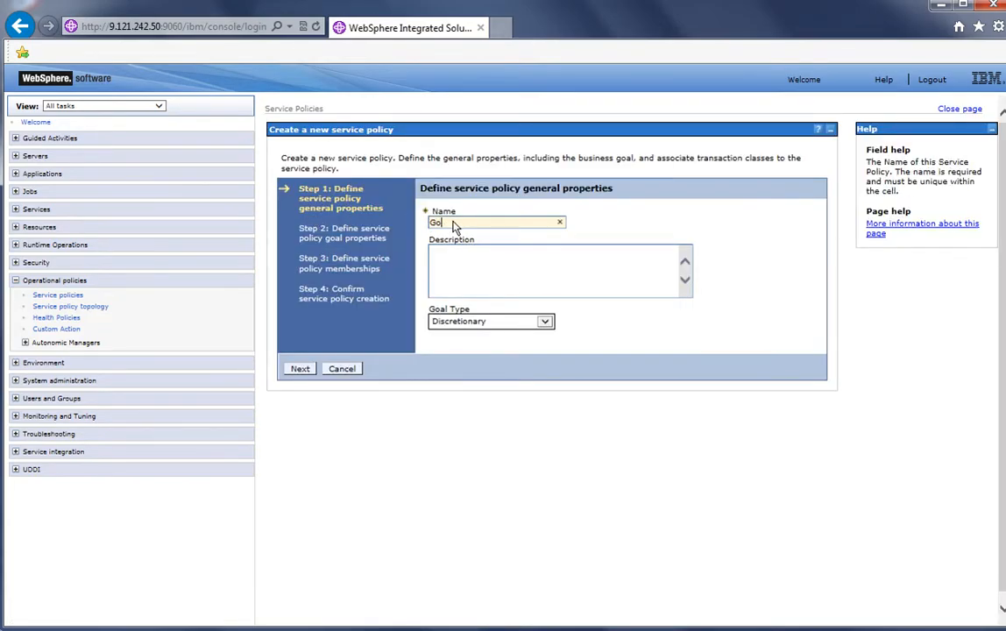
{"action": "left_click", "coordinate": [477, 321]}
{"action": "left_click", "coordinate": [460, 303]}
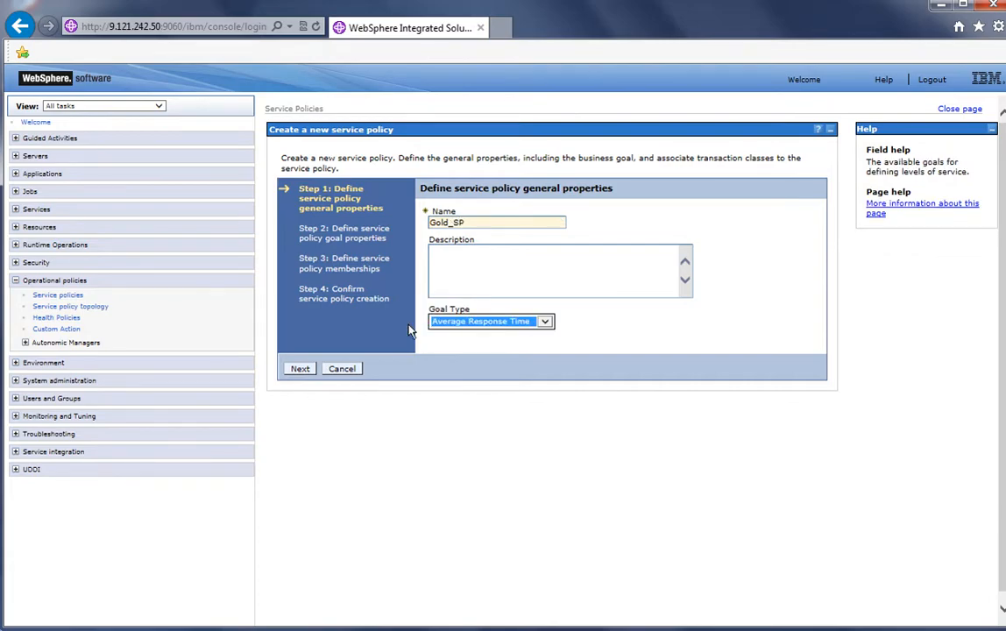
{"action": "left_click", "coordinate": [307, 369]}
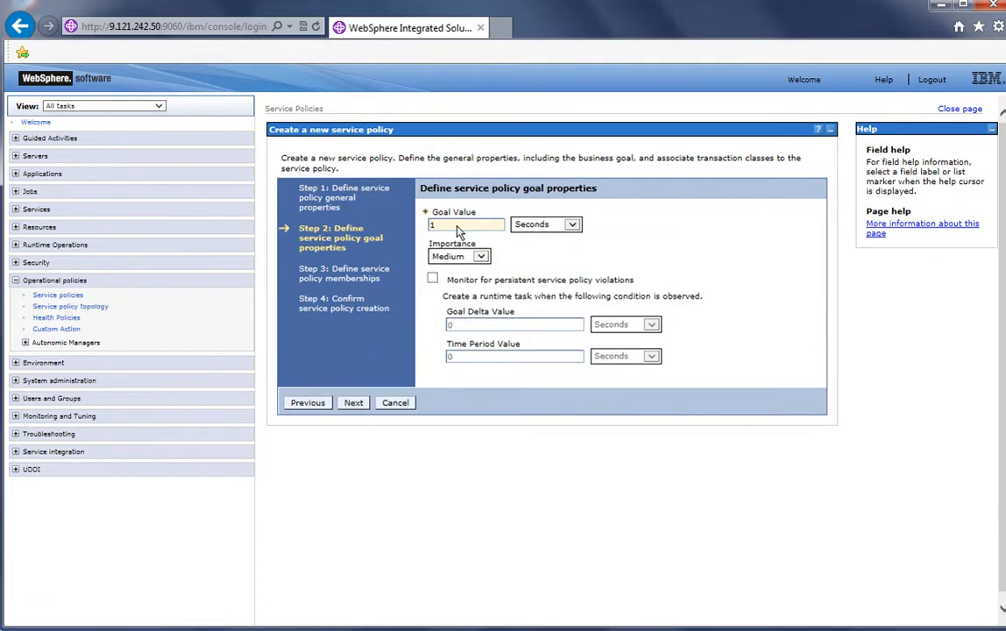
Set Gold_SP's goal to 90 milliseconds with High importance and 5-second violation monitoring, then finish creating it
{"action": "left_click", "coordinate": [456, 230]}
{"action": "type", "text": "90"}
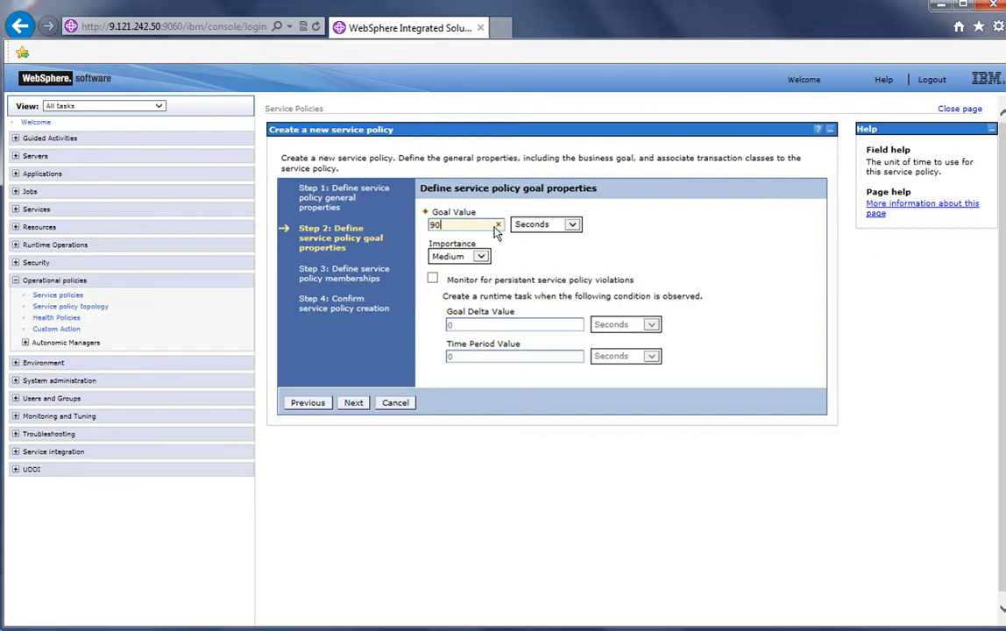
{"action": "left_click", "coordinate": [571, 224]}
{"action": "left_click", "coordinate": [539, 216]}
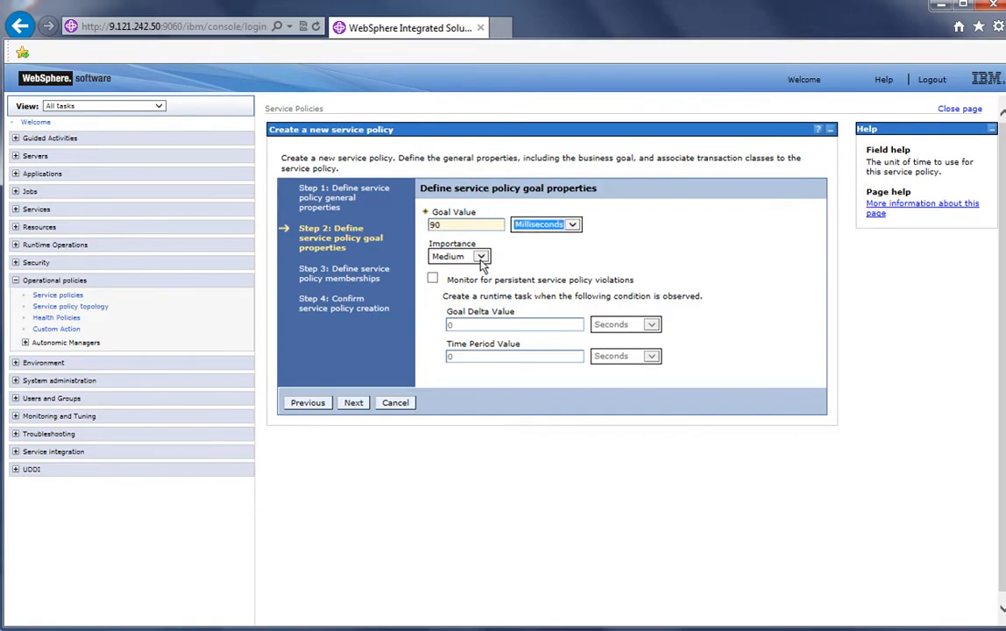
{"action": "left_click", "coordinate": [479, 256]}
{"action": "left_click", "coordinate": [455, 249]}
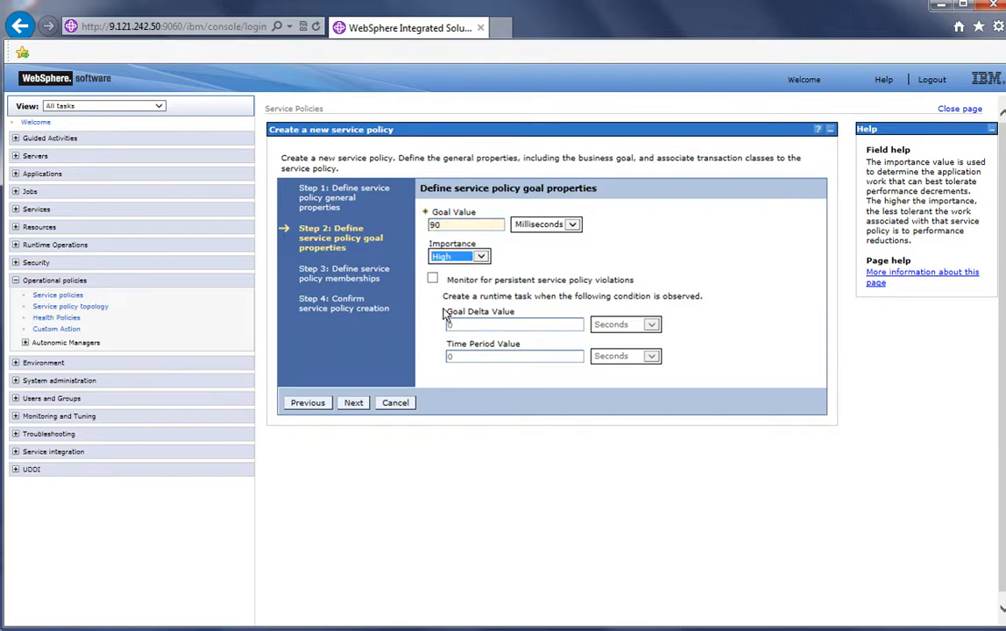
{"action": "left_click", "coordinate": [445, 299]}
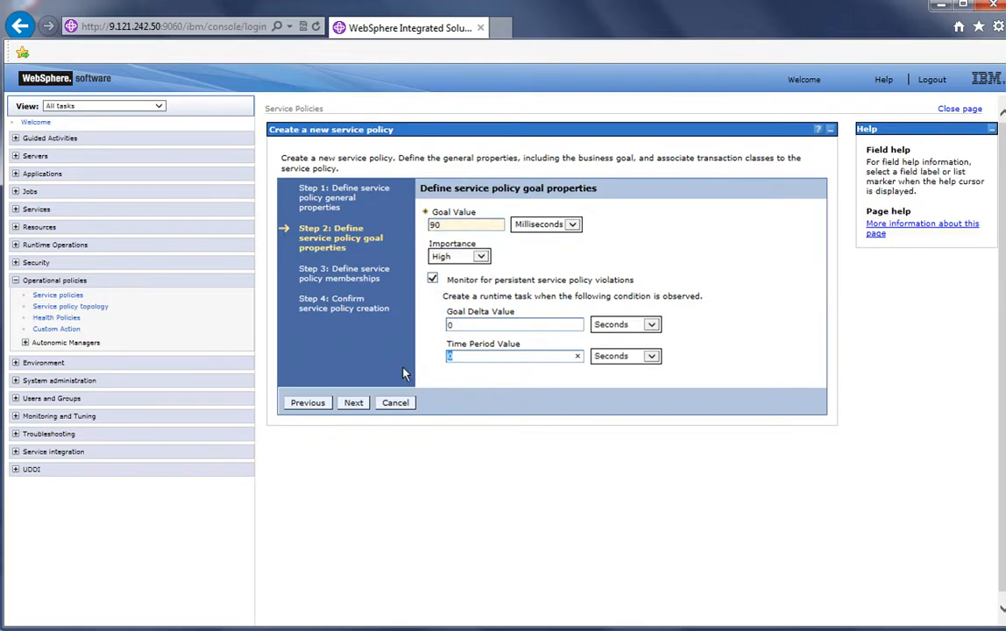
{"action": "left_click", "coordinate": [353, 403]}
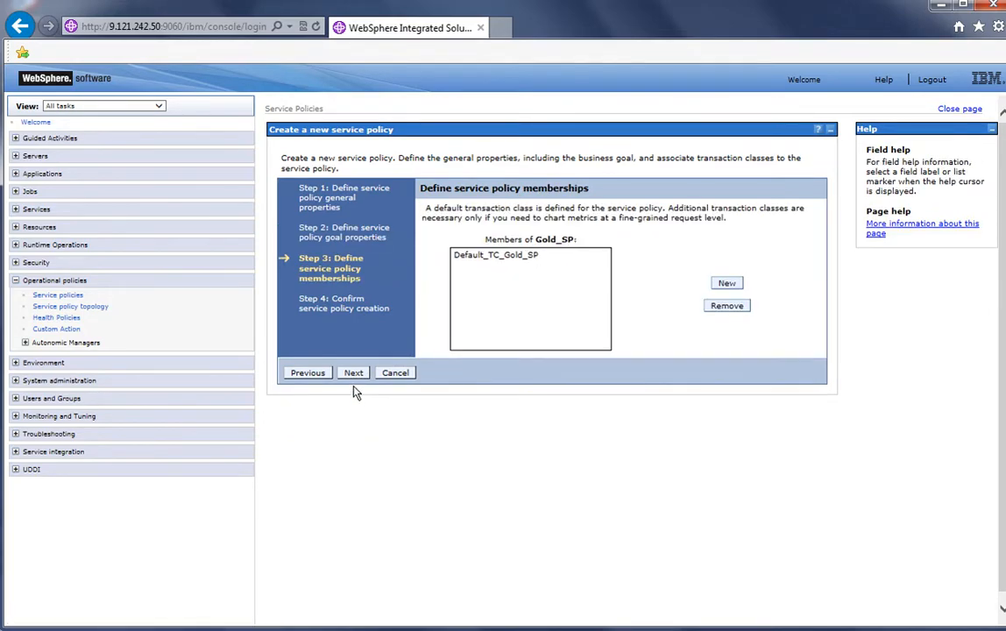
{"action": "left_click", "coordinate": [353, 372]}
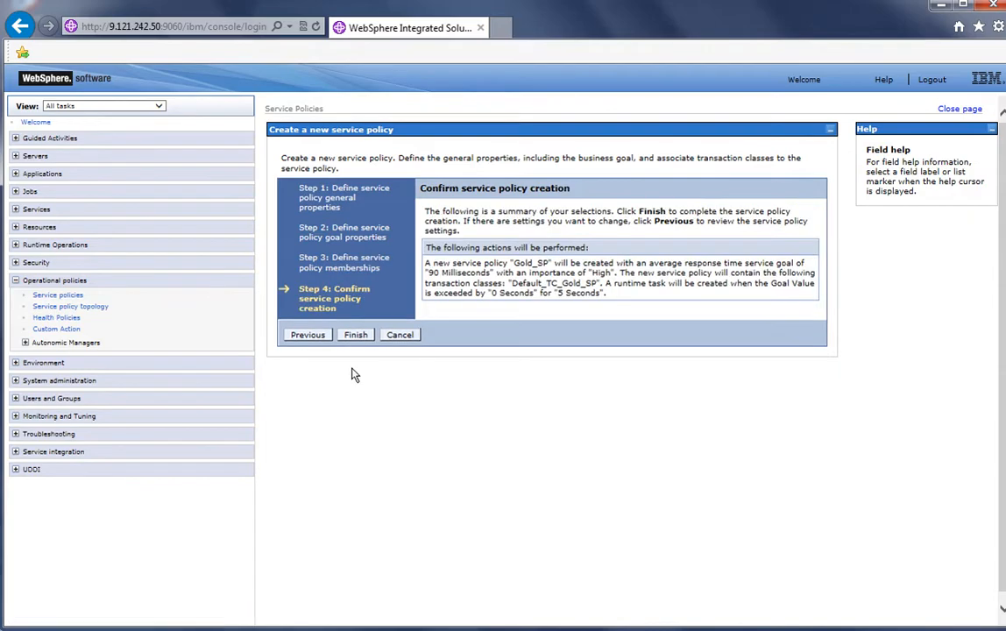
{"action": "left_click", "coordinate": [352, 334]}
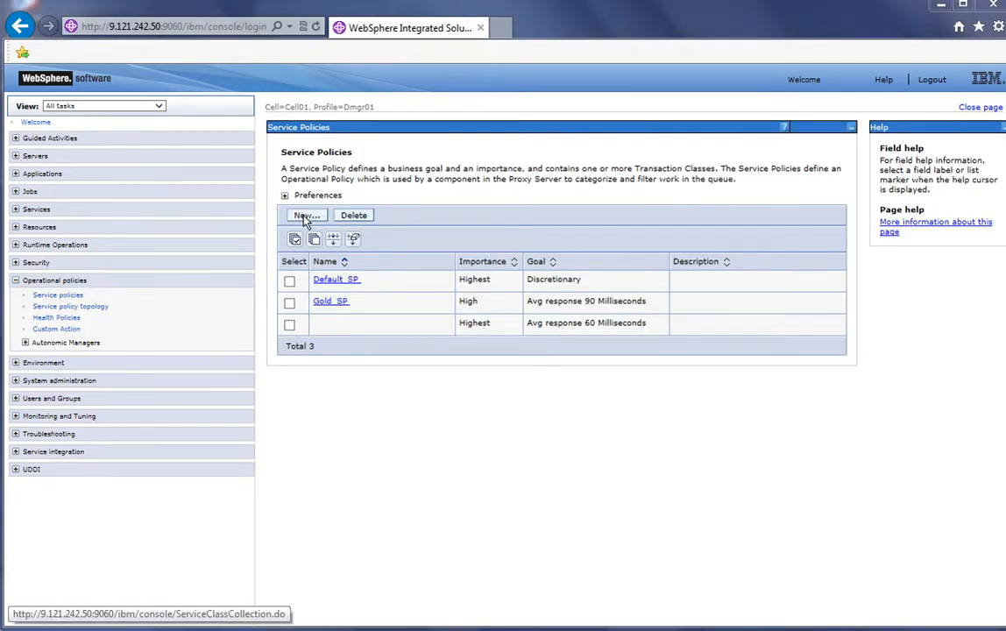
Start a new service policy named Silver_SP with goal type Average Response Time and continue
{"action": "left_click", "coordinate": [305, 217]}
{"action": "left_click", "coordinate": [473, 224]}
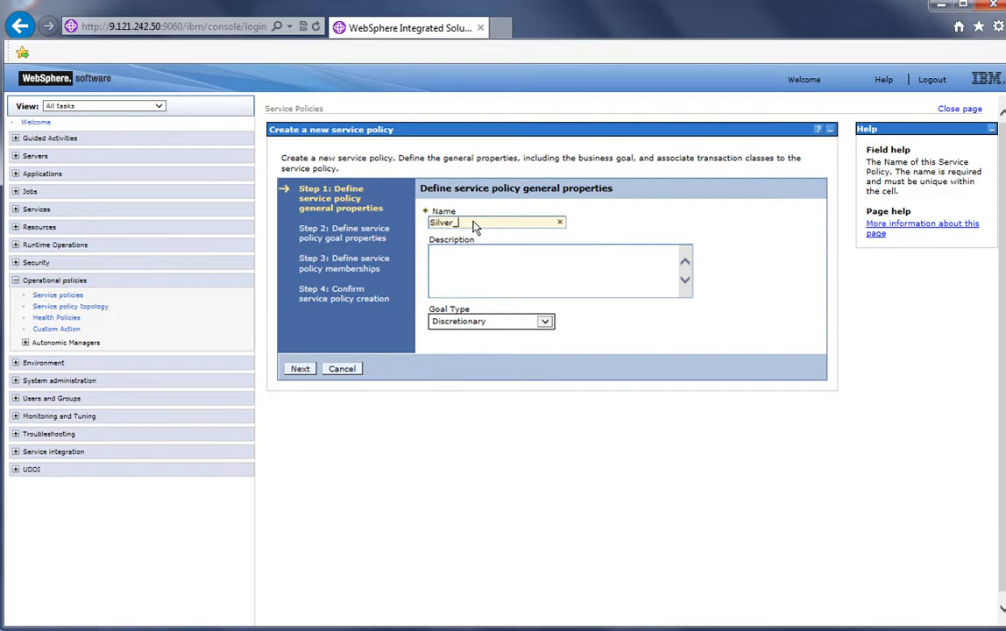
{"action": "left_click", "coordinate": [479, 324]}
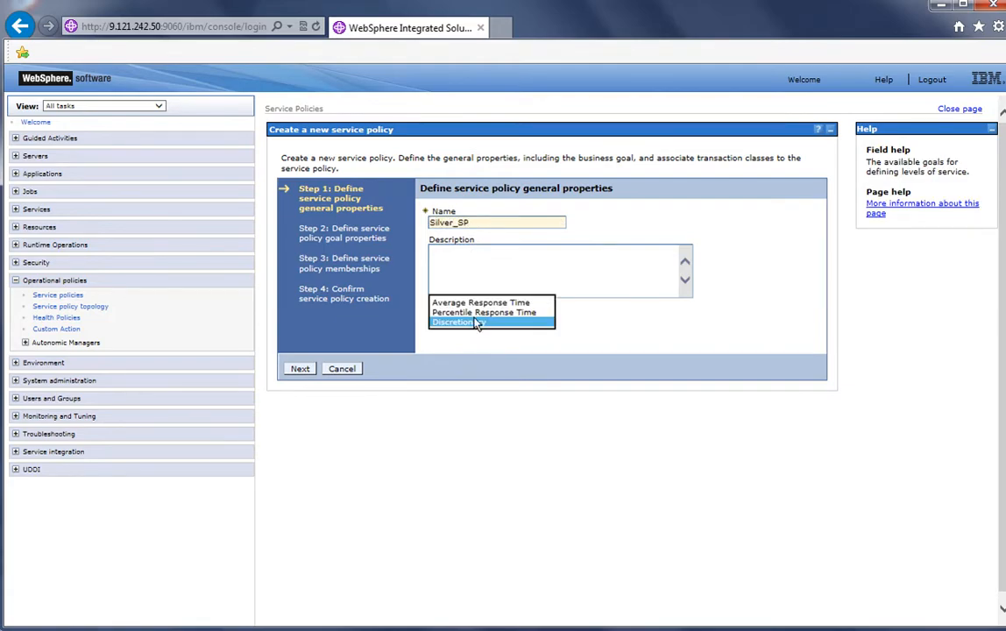
{"action": "left_click", "coordinate": [477, 300]}
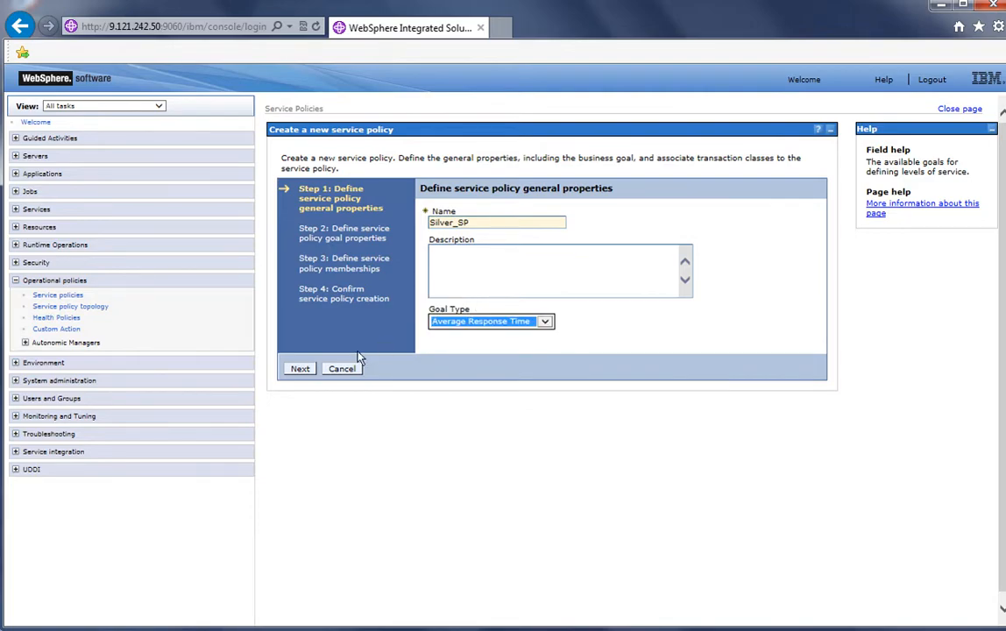
{"action": "left_click", "coordinate": [310, 374]}
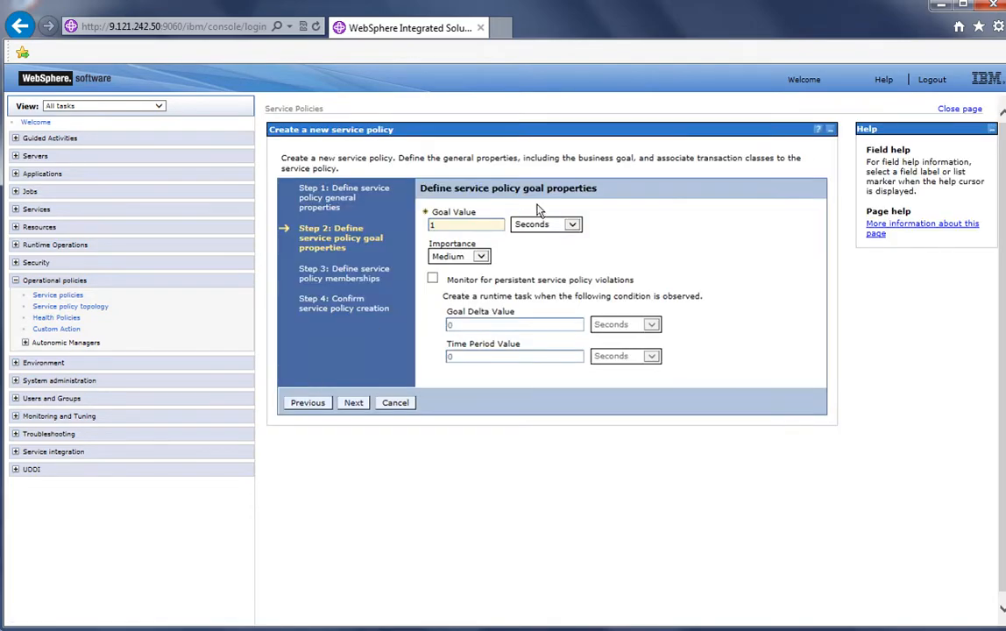
Set Silver_SP's goal to 120 milliseconds and enable persistent-violation monitoring with a 5-second time period
{"action": "left_click", "coordinate": [466, 226]}
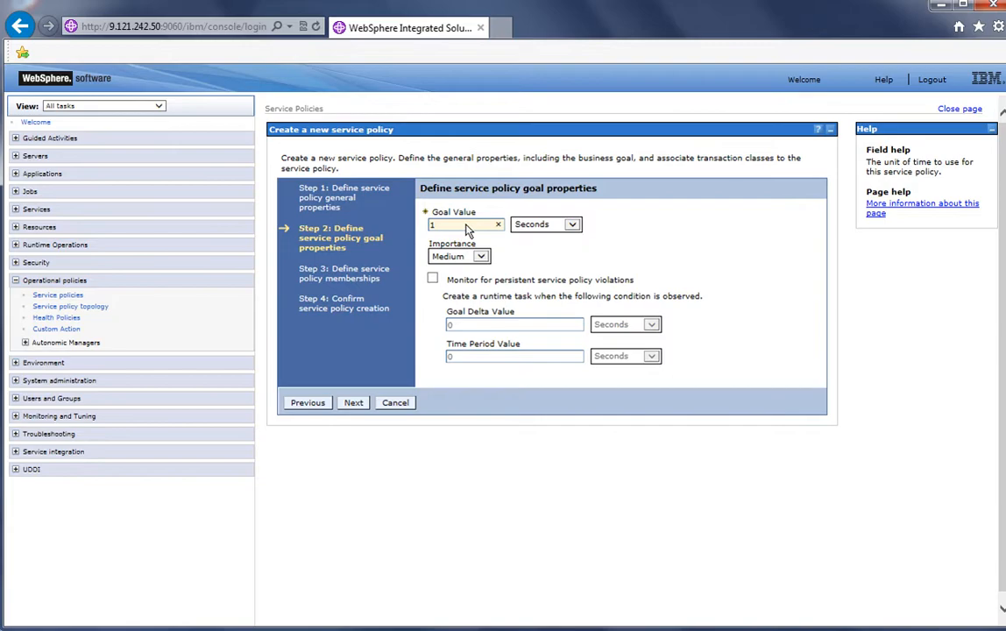
{"action": "left_click", "coordinate": [525, 224]}
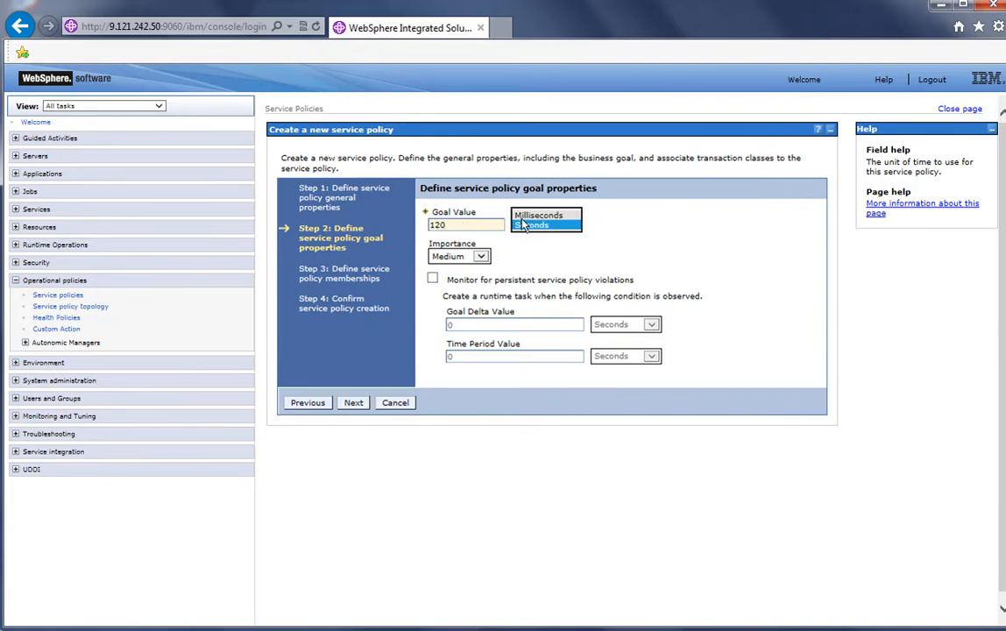
{"action": "left_click", "coordinate": [523, 215]}
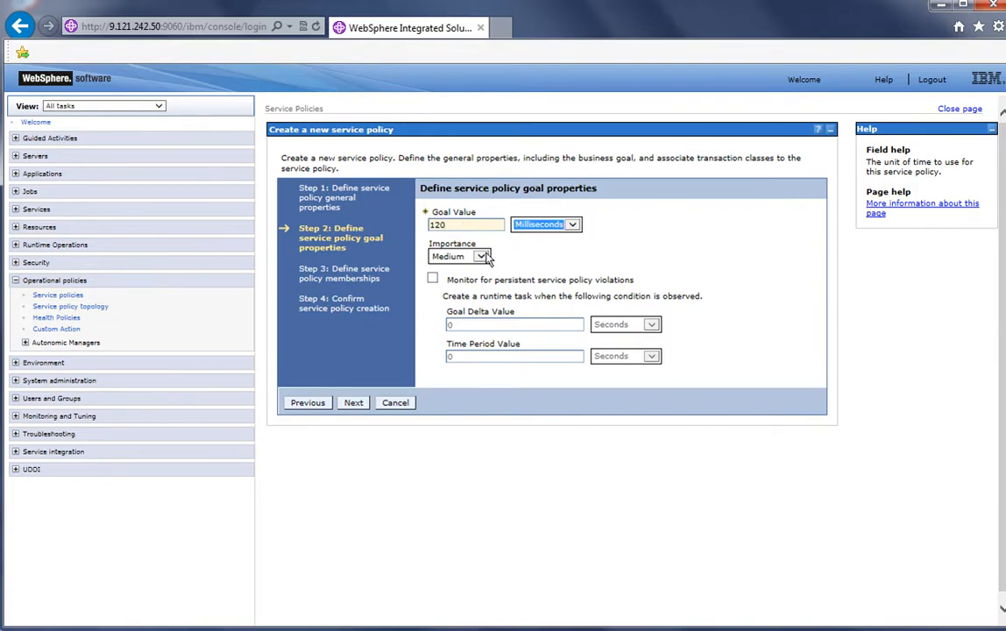
{"action": "left_click", "coordinate": [432, 277]}
{"action": "left_click_drag", "start_coordinate": [458, 356], "coordinate": [423, 356]}
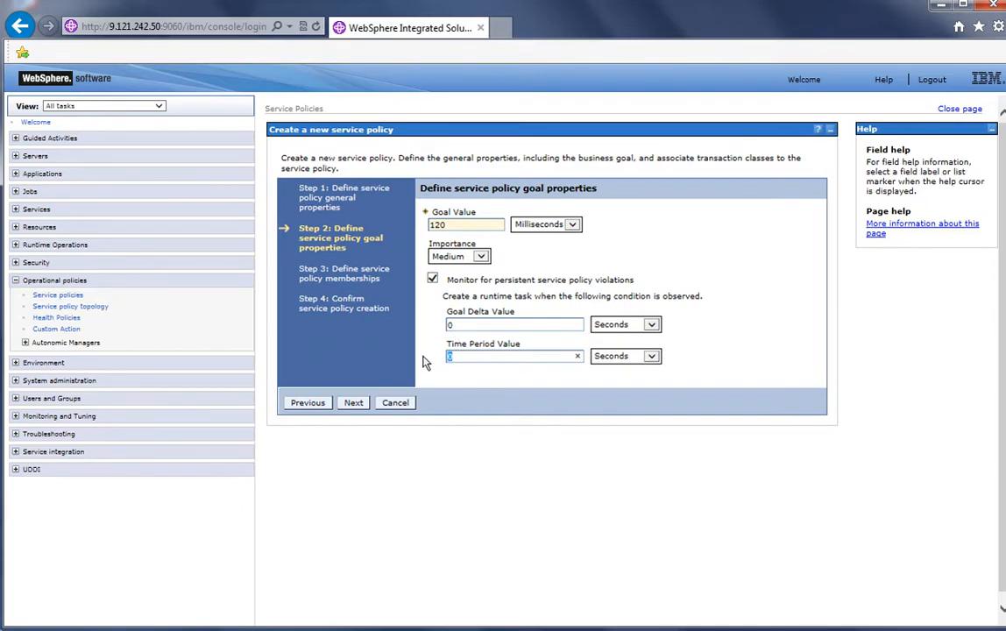
{"action": "type", "text": "5"}
{"action": "left_click", "coordinate": [353, 403]}
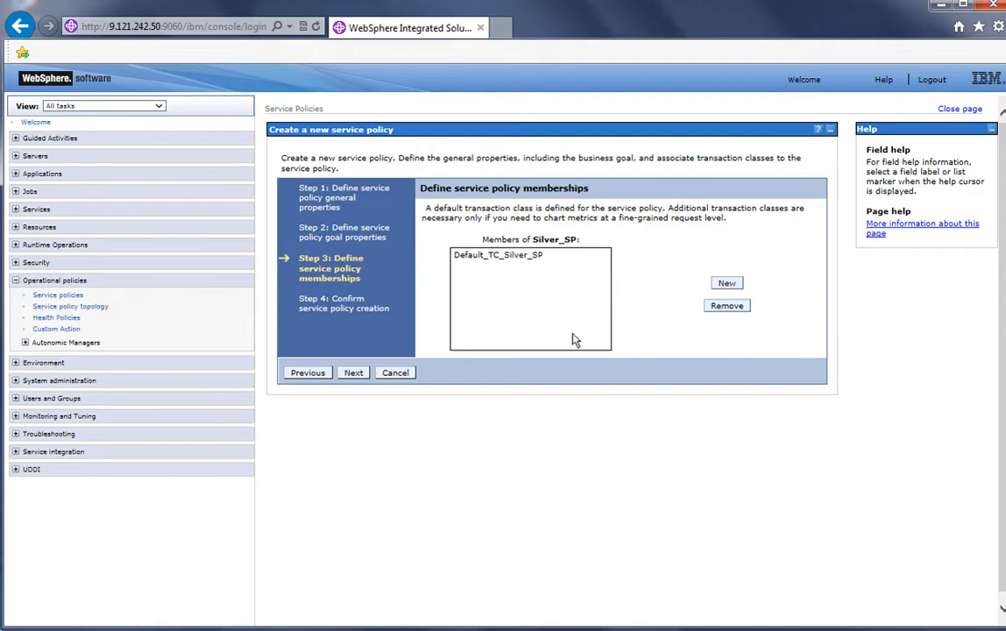
Accept the default membership, finish creating Silver_SP, and save the configuration
{"action": "left_click", "coordinate": [353, 372]}
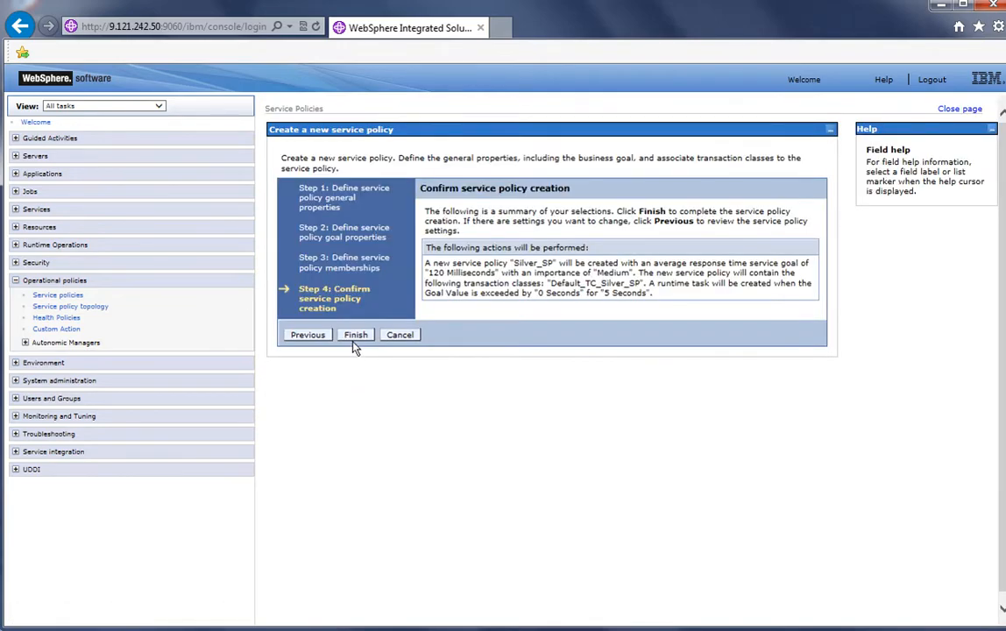
{"action": "left_click", "coordinate": [355, 337]}
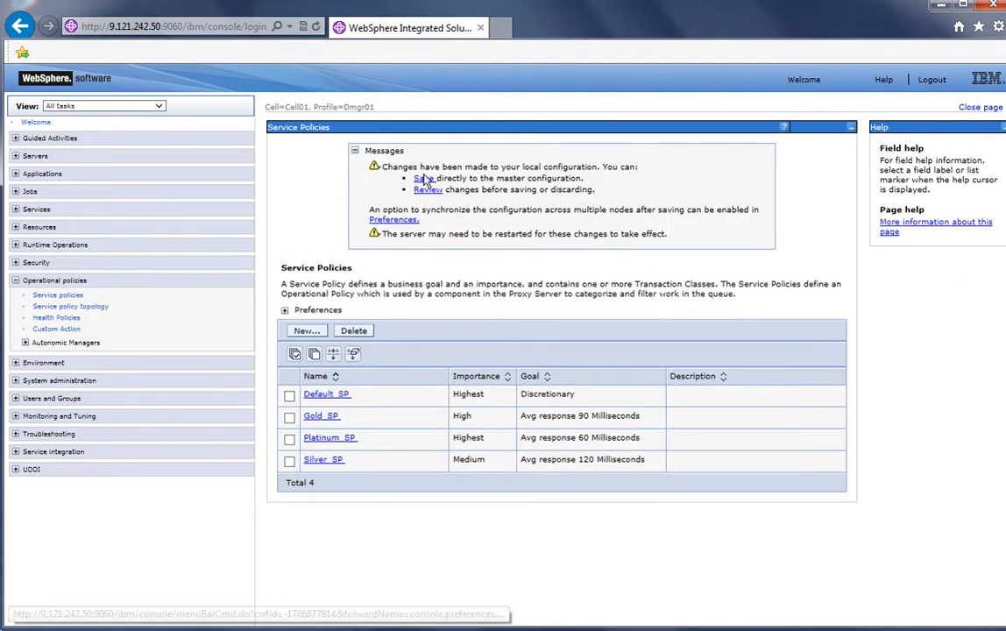
{"action": "left_click", "coordinate": [424, 179]}
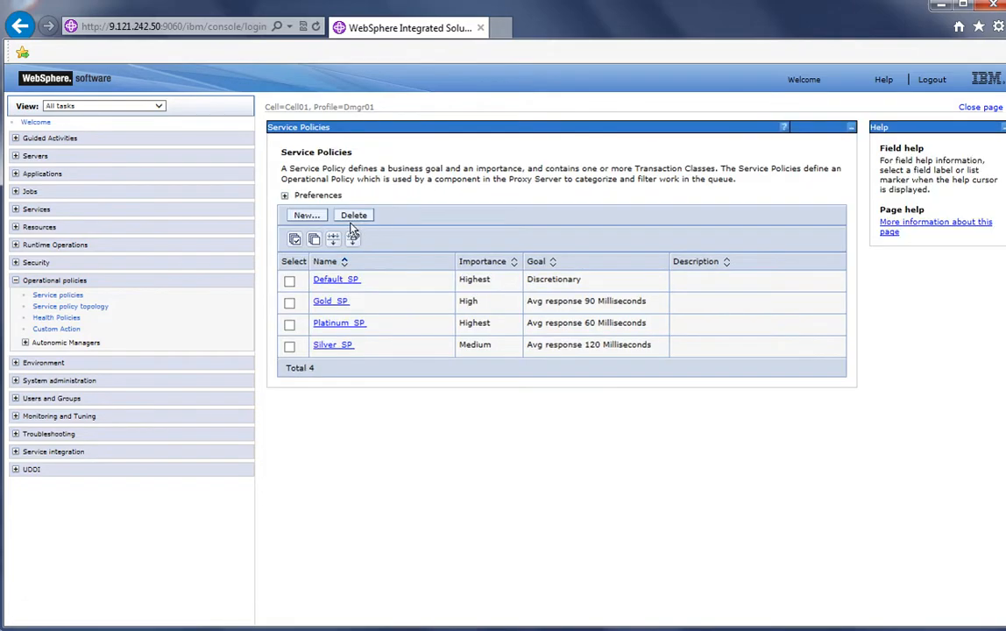
Start a new service policy named Bronze_SP with goal type Average Response Time and continue
{"action": "left_click", "coordinate": [308, 216]}
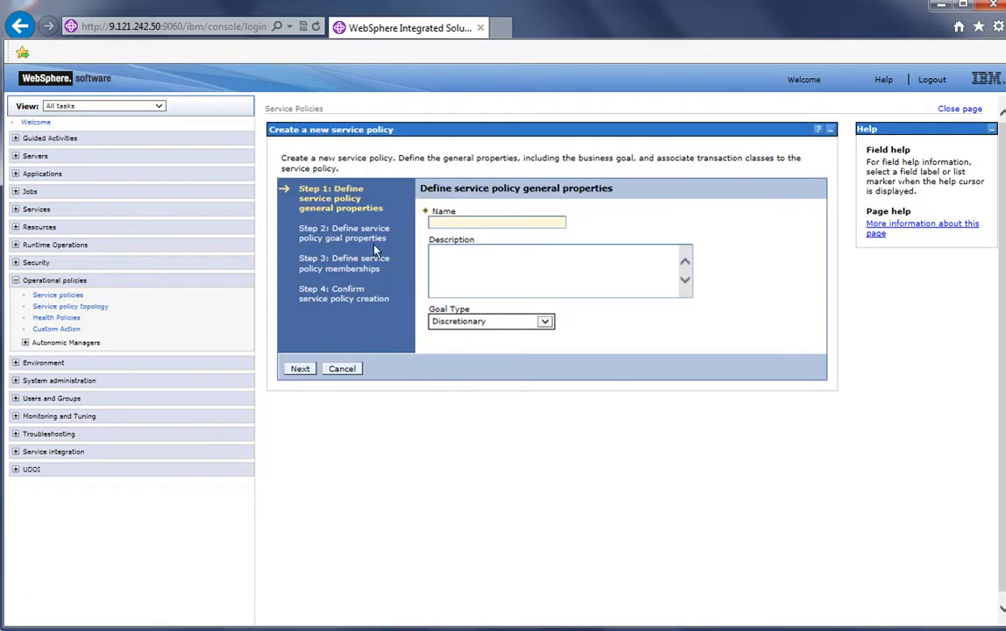
{"action": "left_click", "coordinate": [461, 225]}
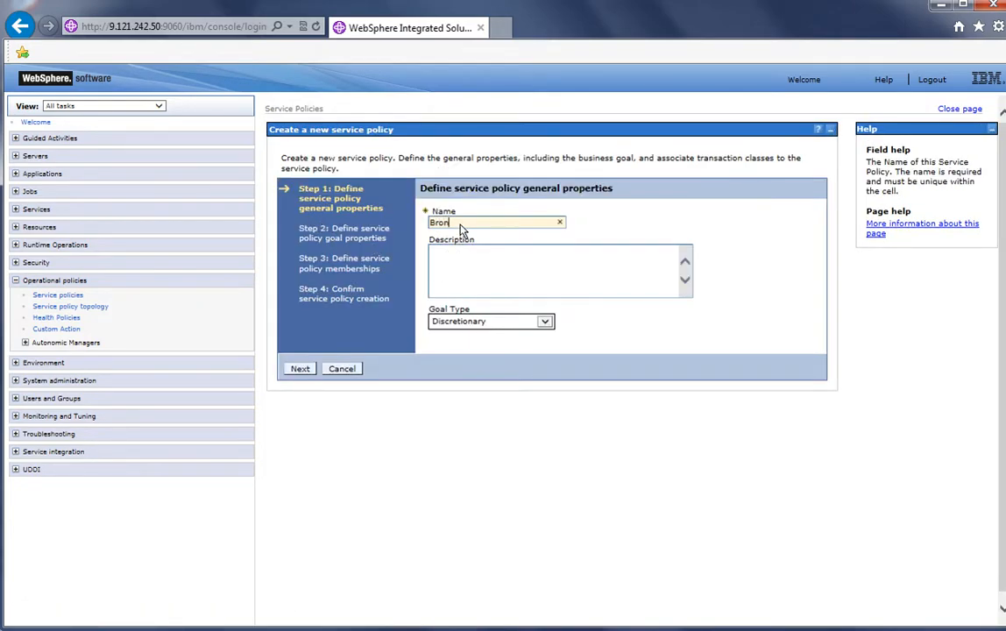
{"action": "left_click", "coordinate": [479, 324]}
{"action": "left_click", "coordinate": [477, 301]}
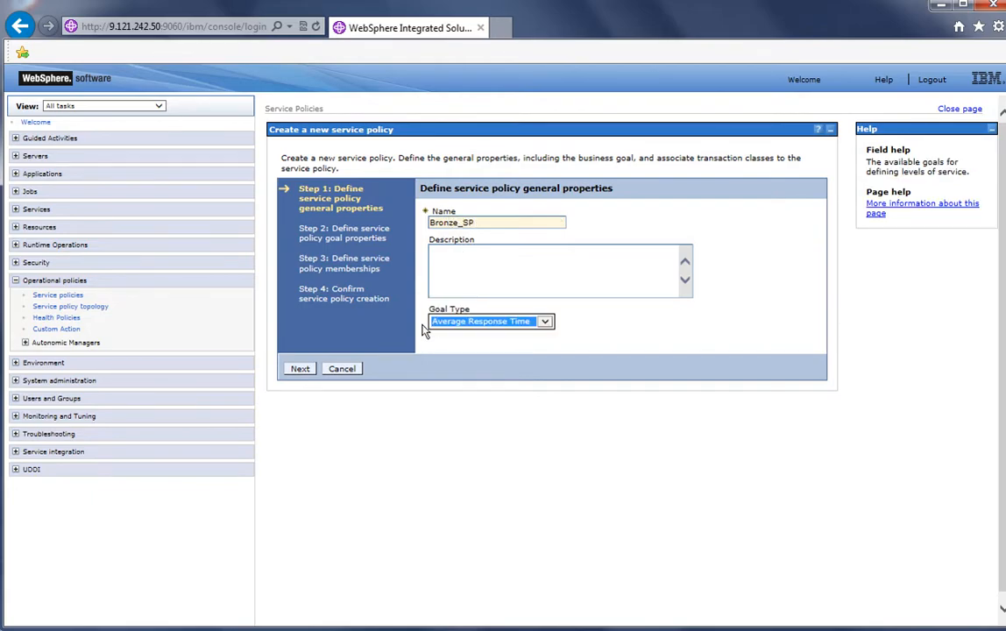
{"action": "left_click", "coordinate": [304, 368]}
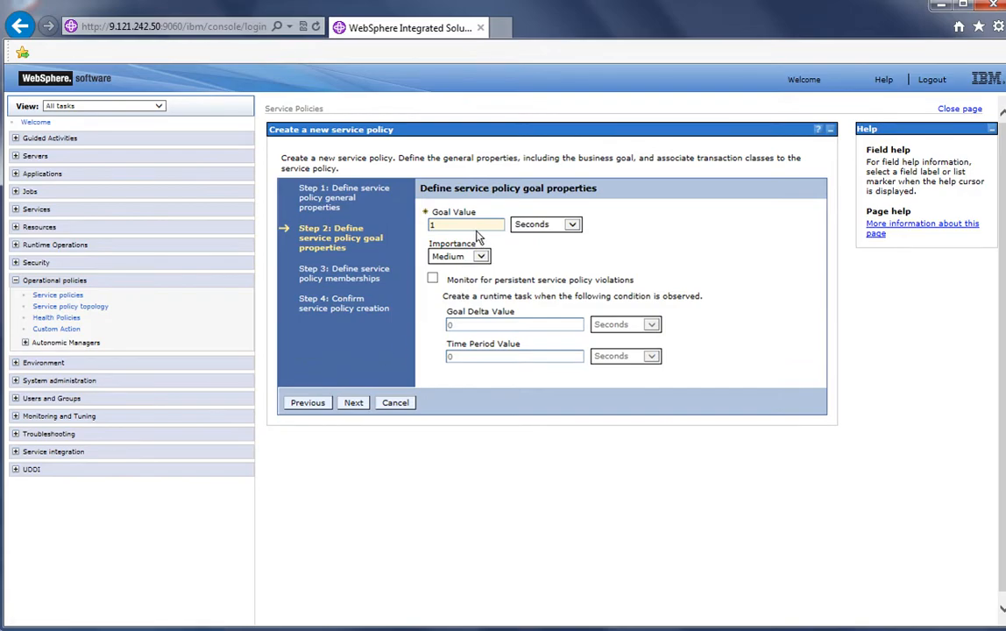
Set Bronze_SP's goal to 150 milliseconds and its importance to Low
{"action": "left_click", "coordinate": [466, 228]}
{"action": "type", "text": "150"}
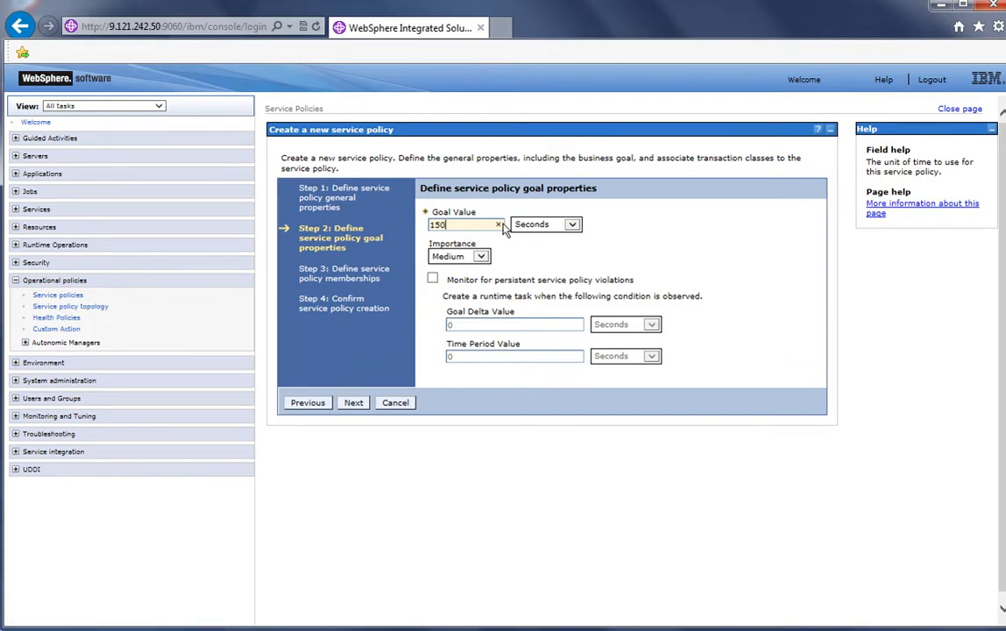
{"action": "left_click", "coordinate": [537, 226]}
{"action": "left_click", "coordinate": [534, 213]}
{"action": "left_click", "coordinate": [479, 254]}
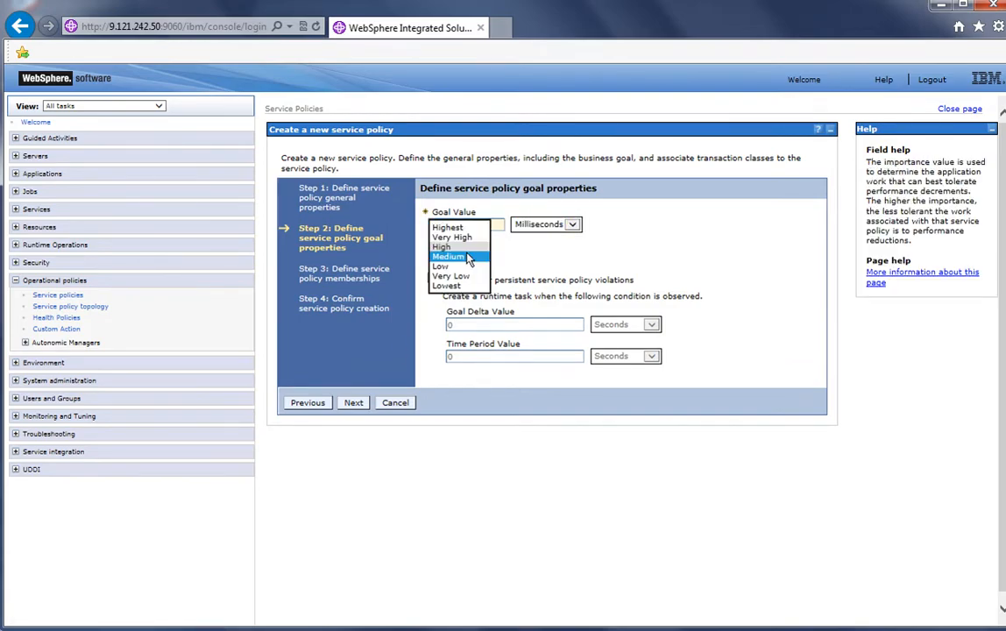
{"action": "left_click", "coordinate": [473, 267]}
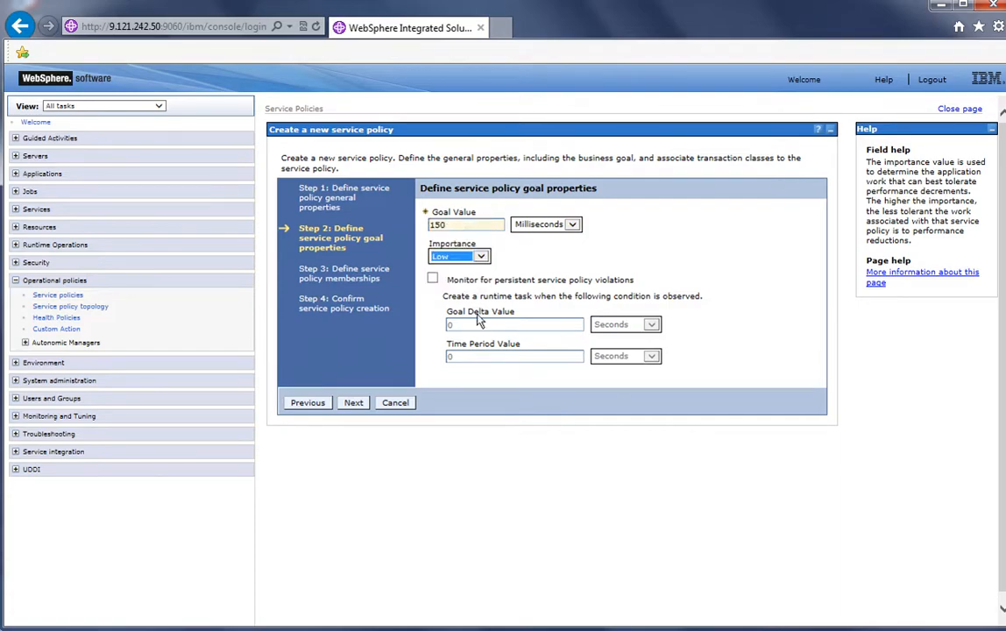
Enable persistent-violation monitoring with a 5-second time period and continue to memberships
{"action": "left_click", "coordinate": [432, 278]}
{"action": "left_click", "coordinate": [449, 357]}
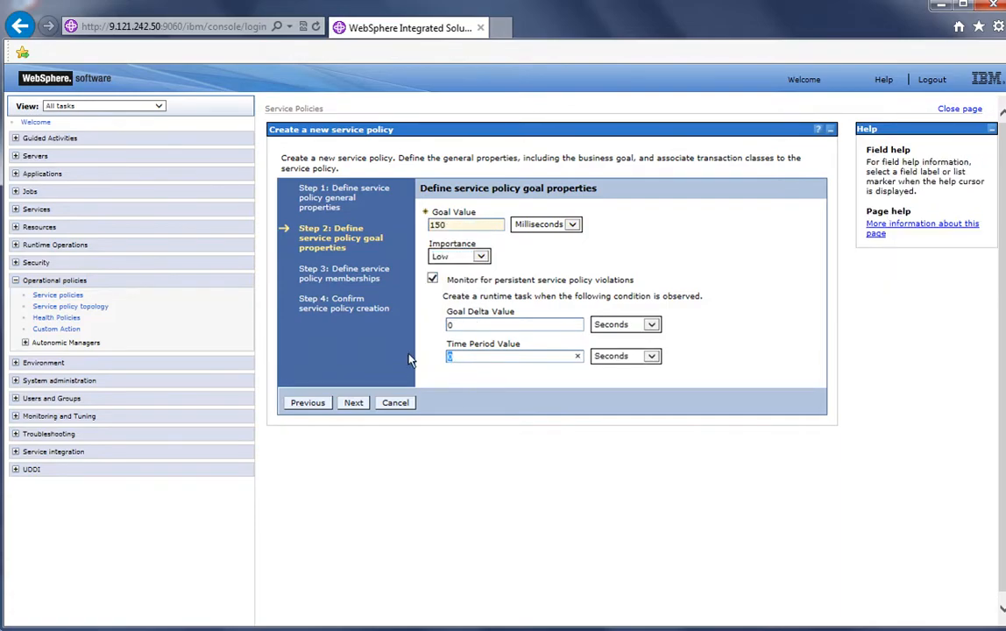
{"action": "left_click", "coordinate": [355, 403]}
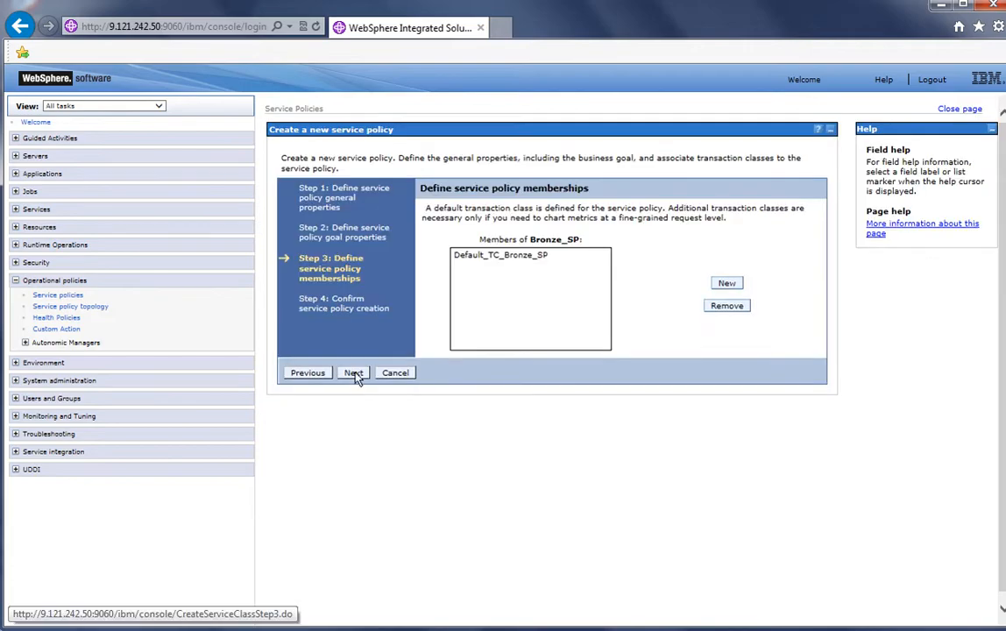
Accept the default membership, finish creating Bronze_SP, and save the configuration
{"action": "left_click", "coordinate": [353, 372]}
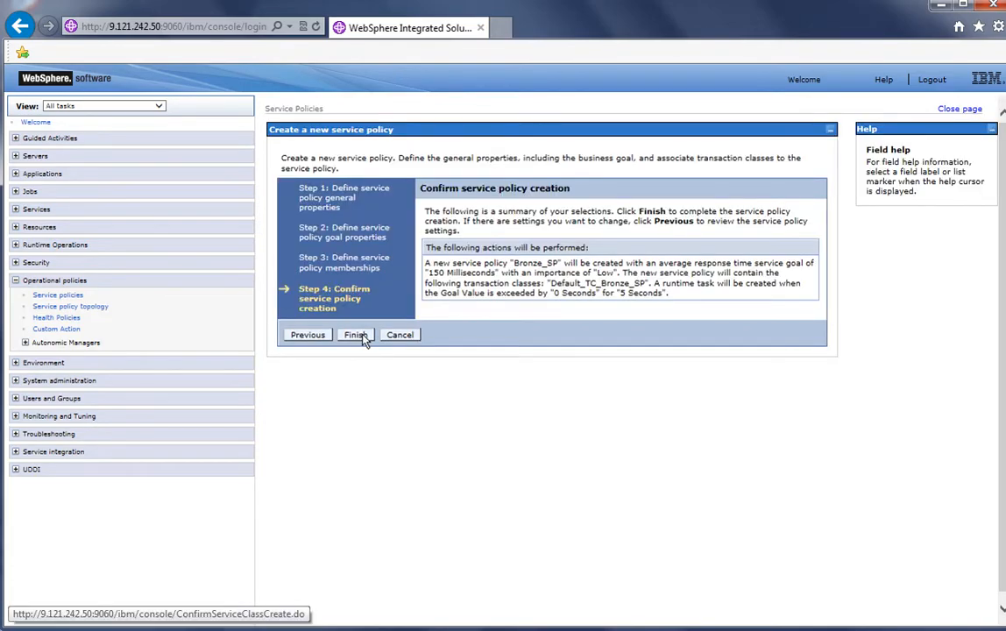
{"action": "left_click", "coordinate": [357, 335]}
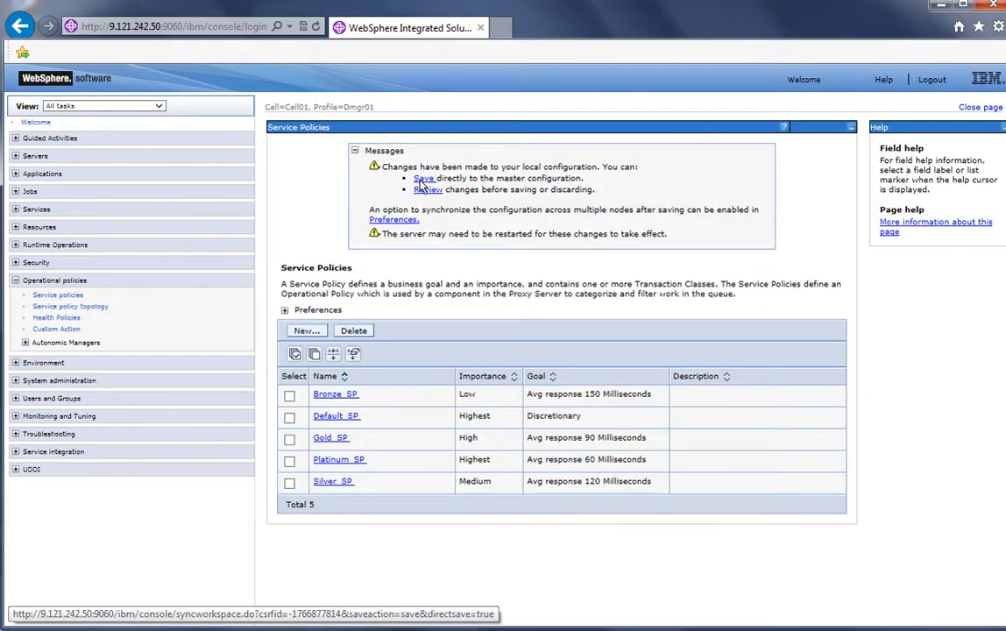
{"action": "left_click", "coordinate": [422, 180]}
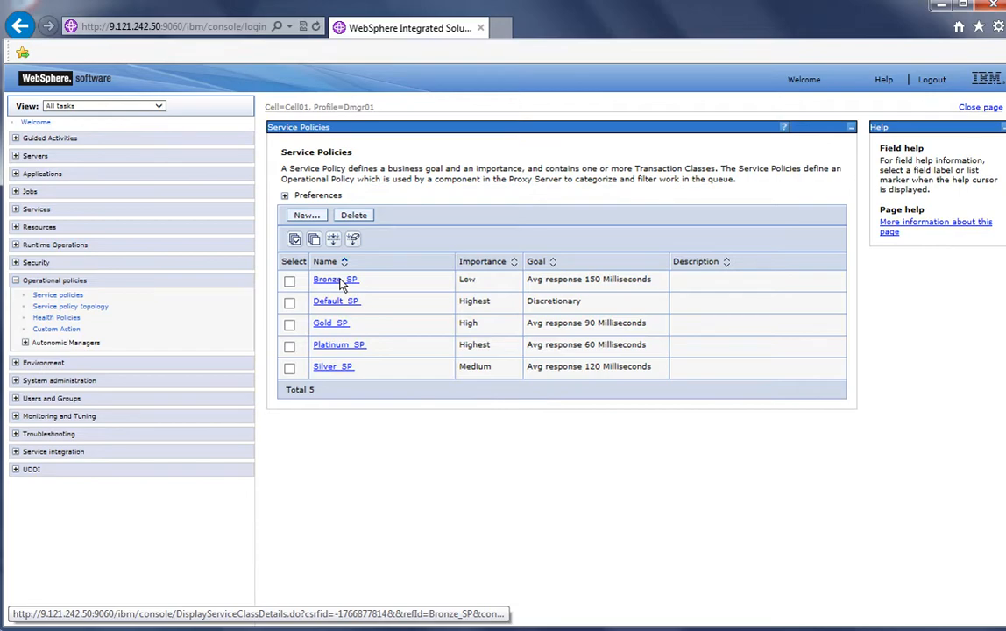
Open Bronze_SP and add a new transaction class named StockQuery_TC
{"action": "left_click", "coordinate": [340, 280]}
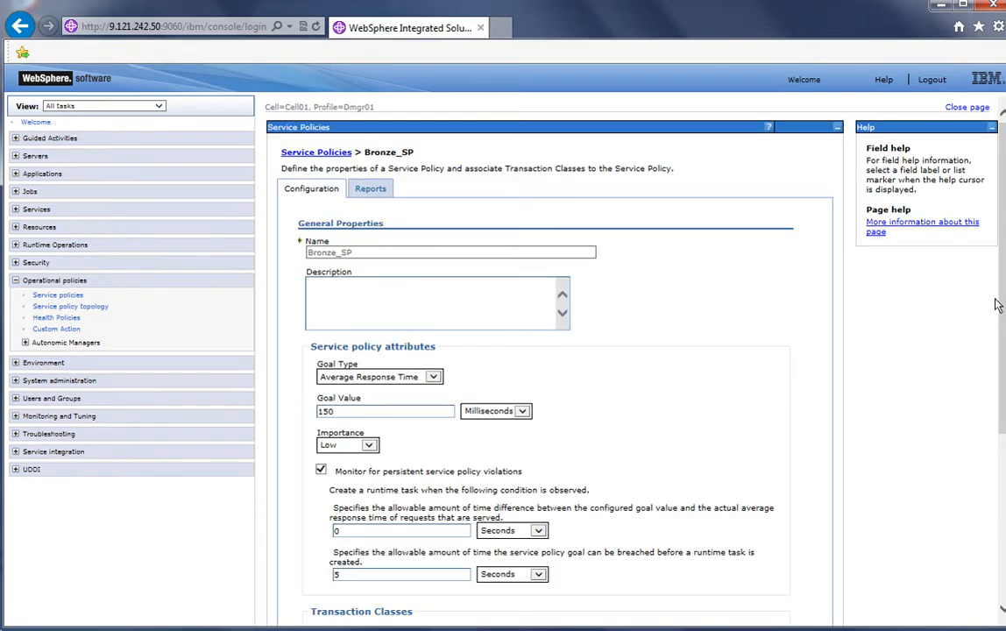
{"action": "scroll", "coordinate": [996, 304], "scroll_direction": "down", "scroll_amount": 3}
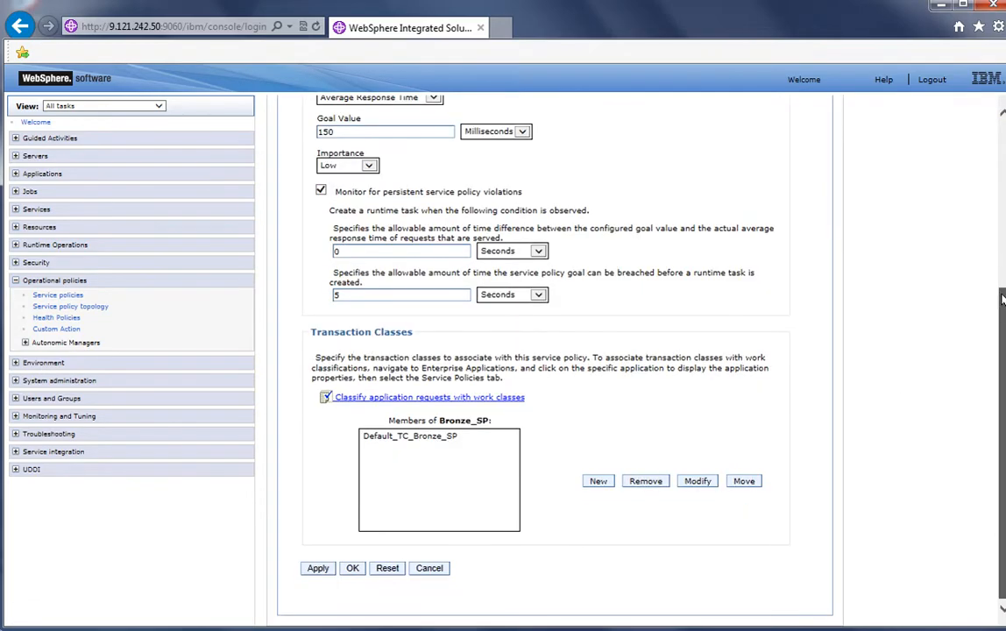
{"action": "left_click", "coordinate": [598, 483]}
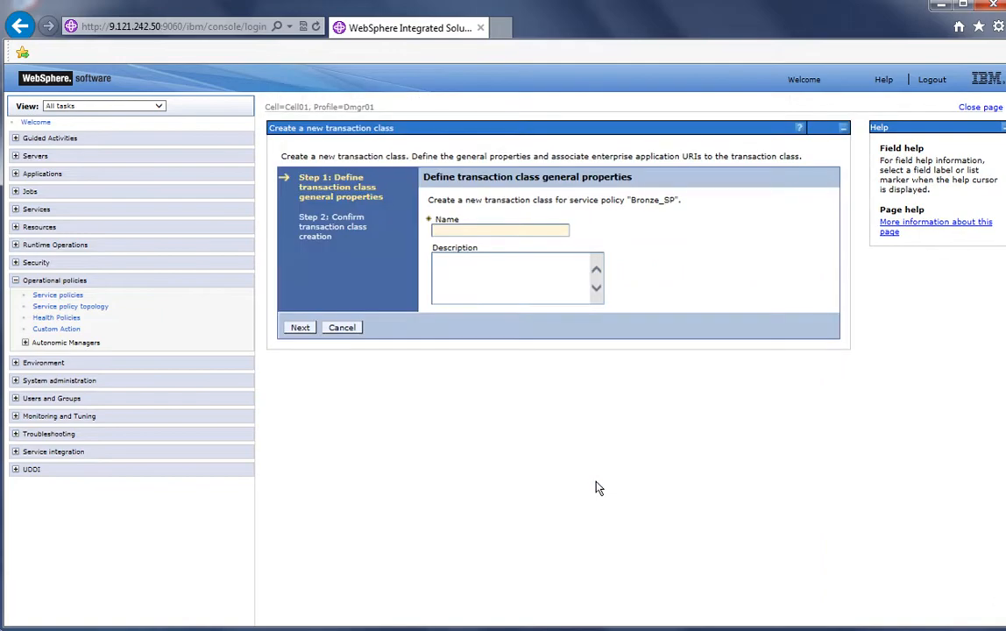
{"action": "left_click", "coordinate": [503, 231]}
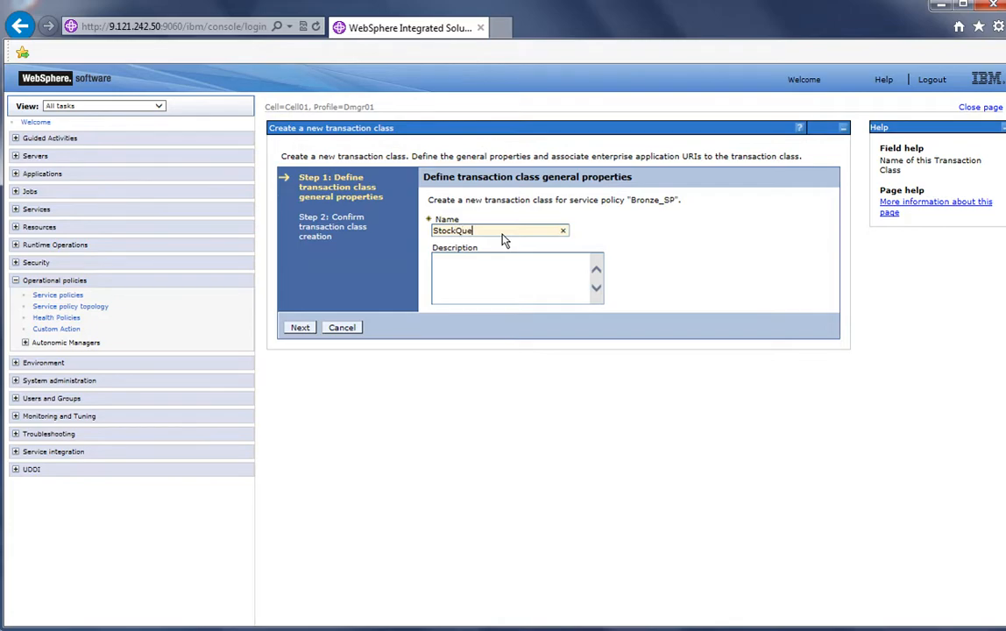
{"action": "type", "text": "StockQuery_TC"}
{"action": "left_click", "coordinate": [300, 329]}
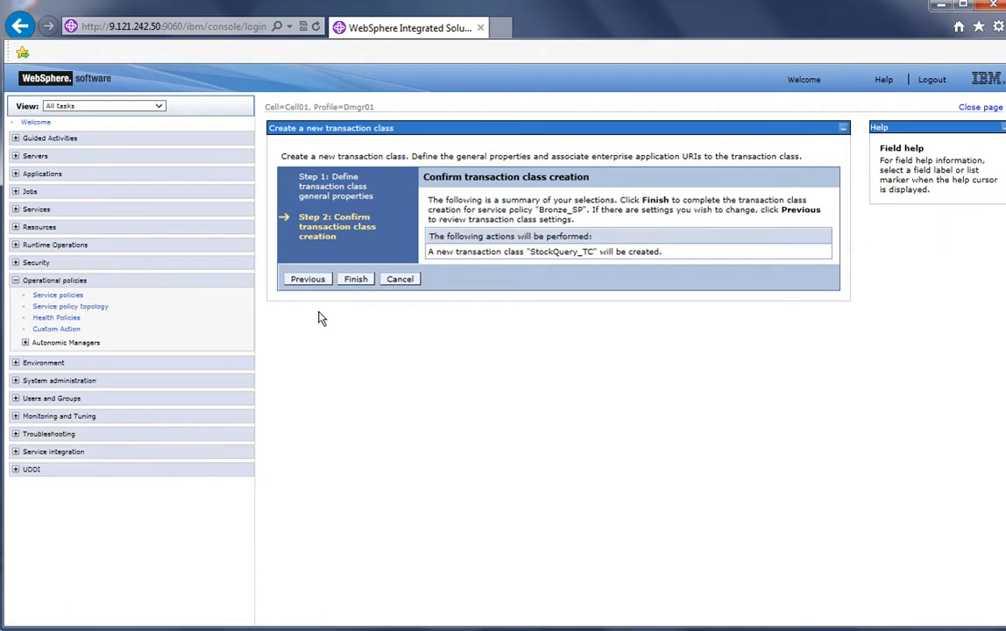
{"action": "left_click", "coordinate": [356, 278]}
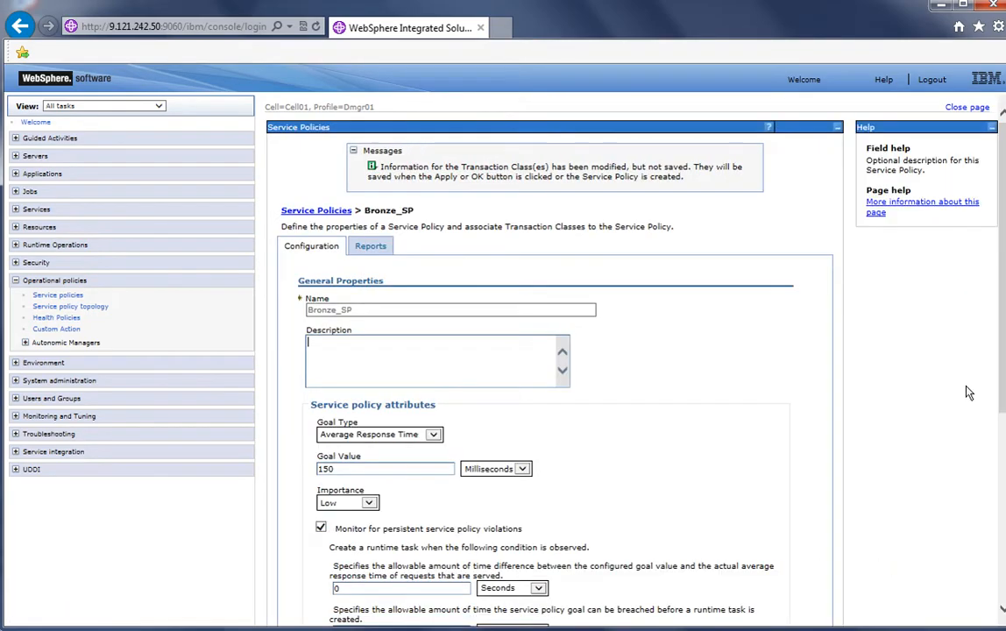
Confirm Bronze_SP's changes and save the configuration to the master
{"action": "scroll", "coordinate": [891, 438], "scroll_direction": "down", "scroll_amount": 5}
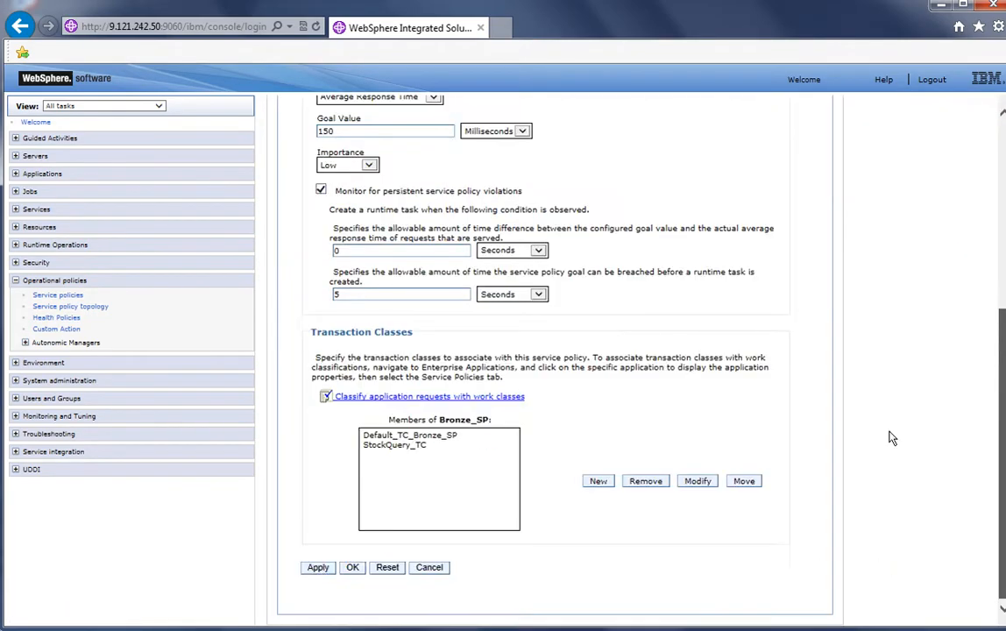
{"action": "left_click", "coordinate": [352, 566]}
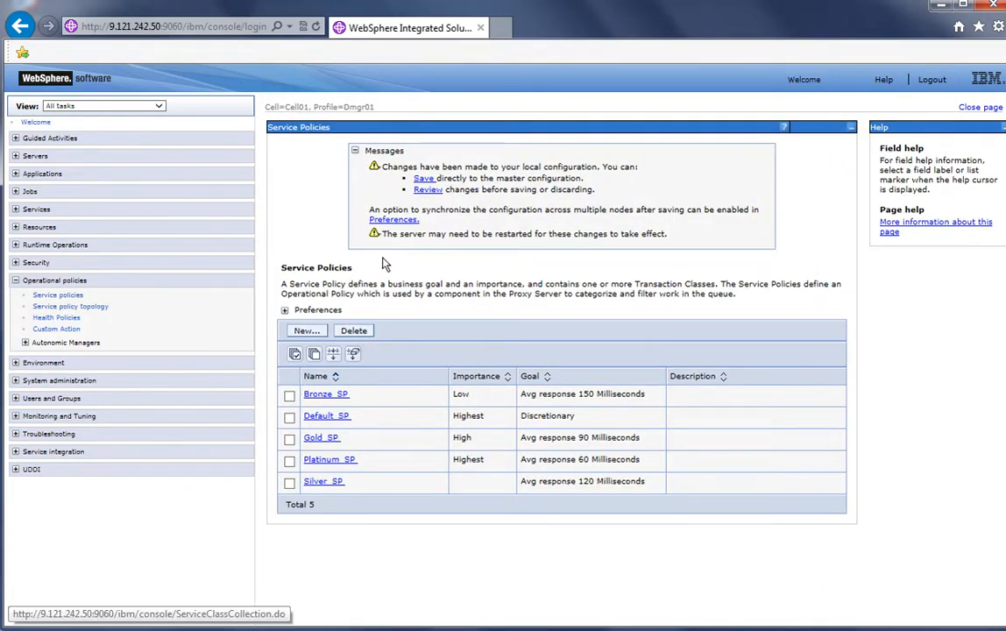
{"action": "left_click", "coordinate": [421, 180]}
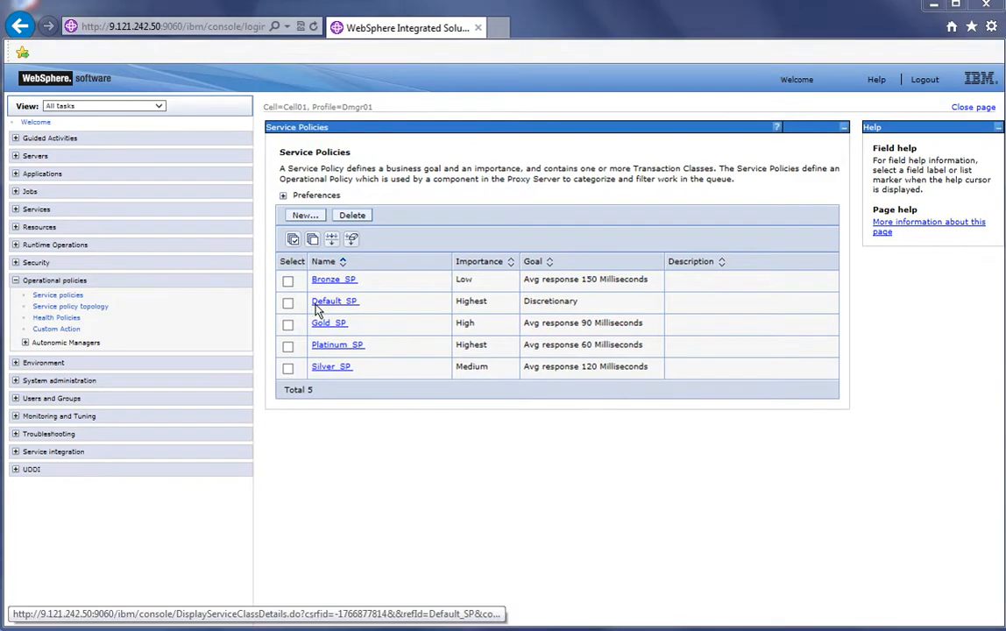
Open Gold_SP and add a new transaction class named FinancialAdvice_TC
{"action": "left_click", "coordinate": [323, 324]}
{"action": "left_click", "coordinate": [375, 301]}
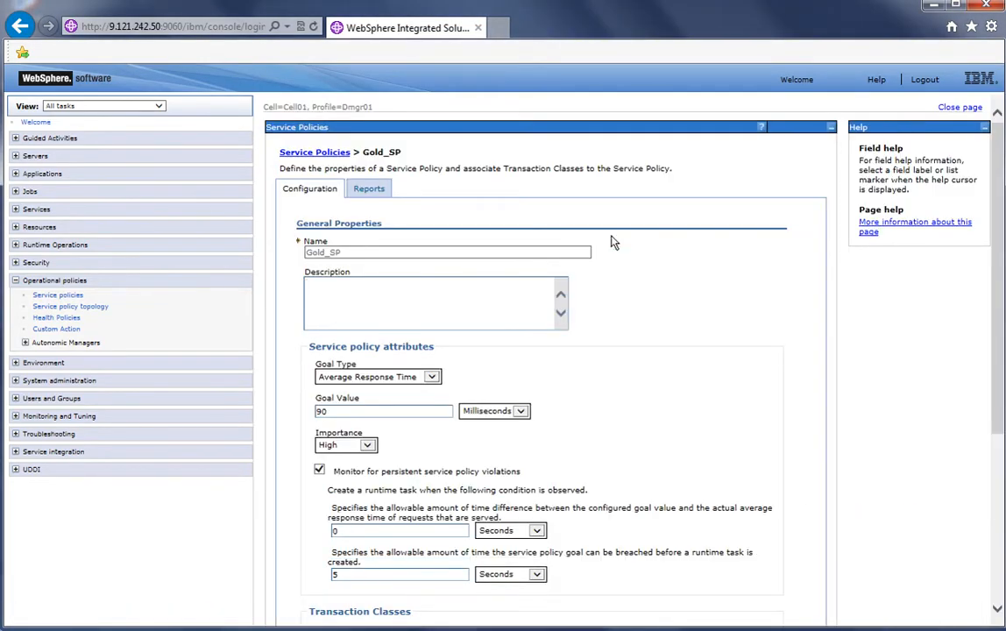
{"action": "left_click_drag", "start_coordinate": [1003, 350], "coordinate": [998, 521]}
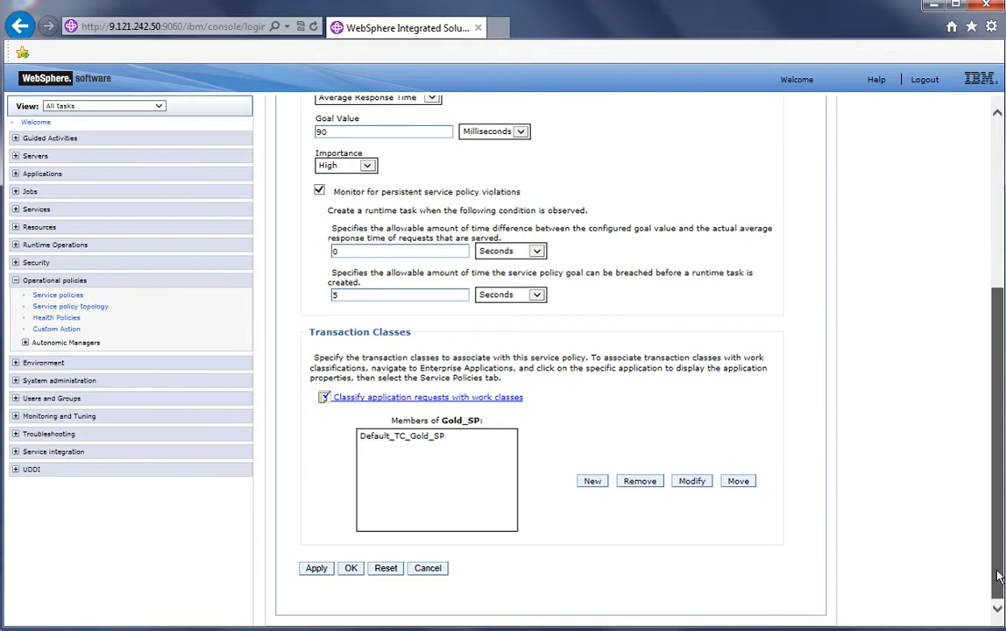
{"action": "left_click", "coordinate": [593, 481]}
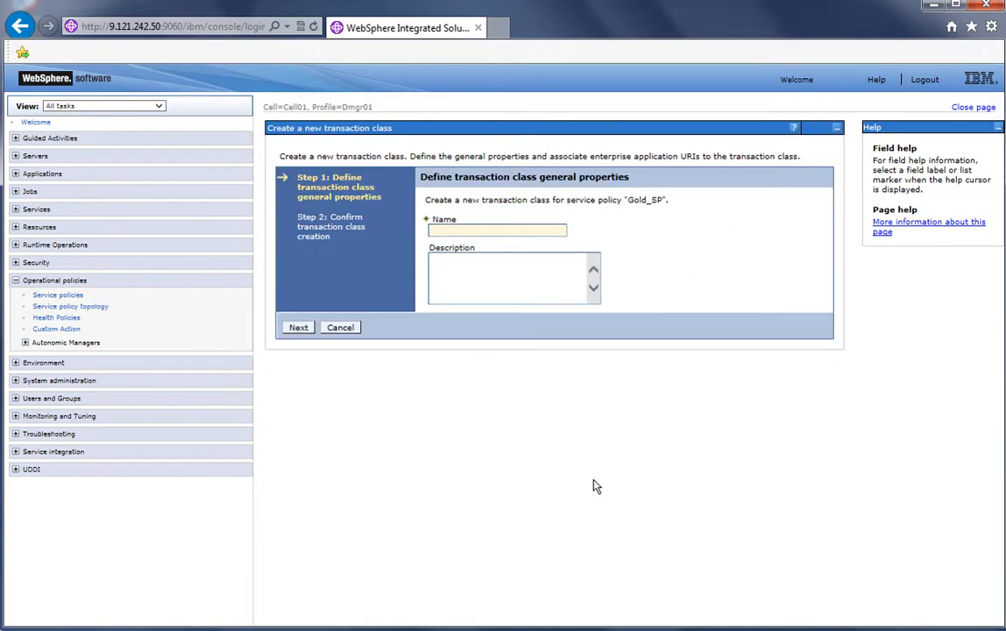
{"action": "left_click", "coordinate": [455, 230]}
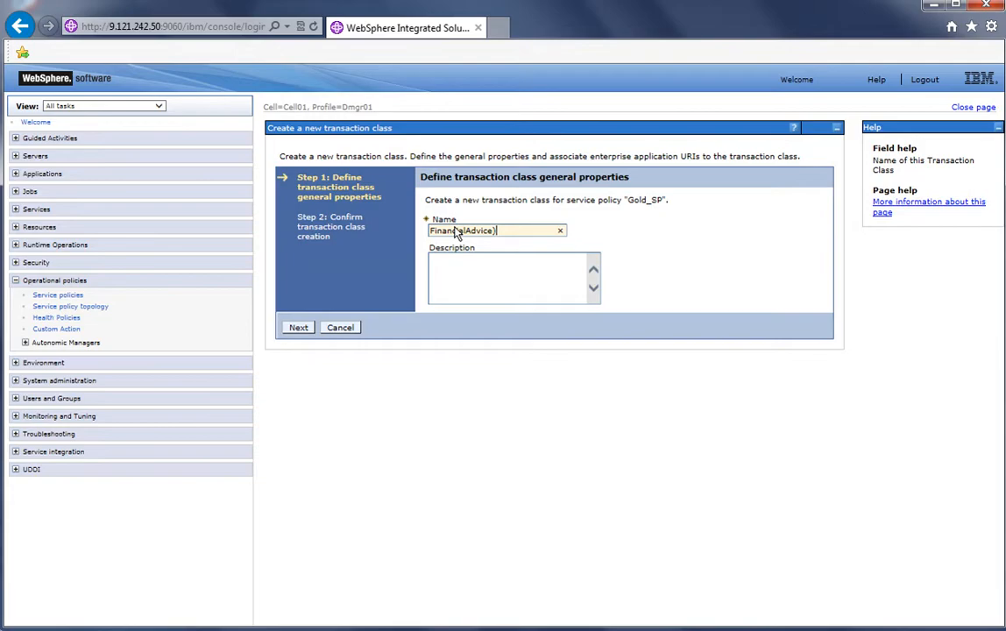
{"action": "type", "text": "FinancialAdvice_TC"}
{"action": "left_click", "coordinate": [294, 329]}
{"action": "left_click", "coordinate": [359, 279]}
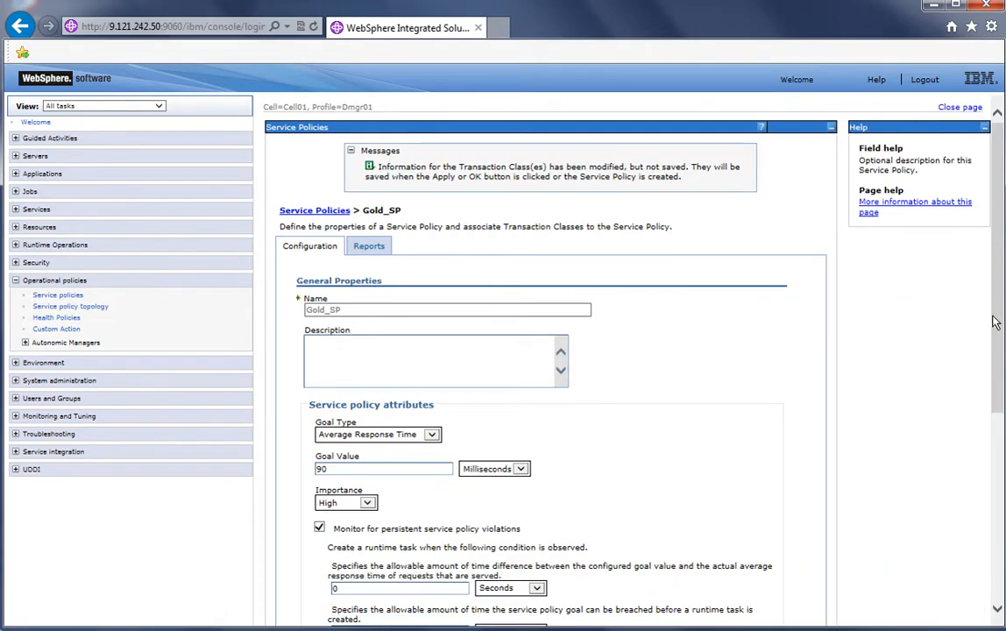
Confirm Gold_SP's changes and save the configuration to the master
{"action": "left_click_drag", "start_coordinate": [999, 321], "coordinate": [973, 502]}
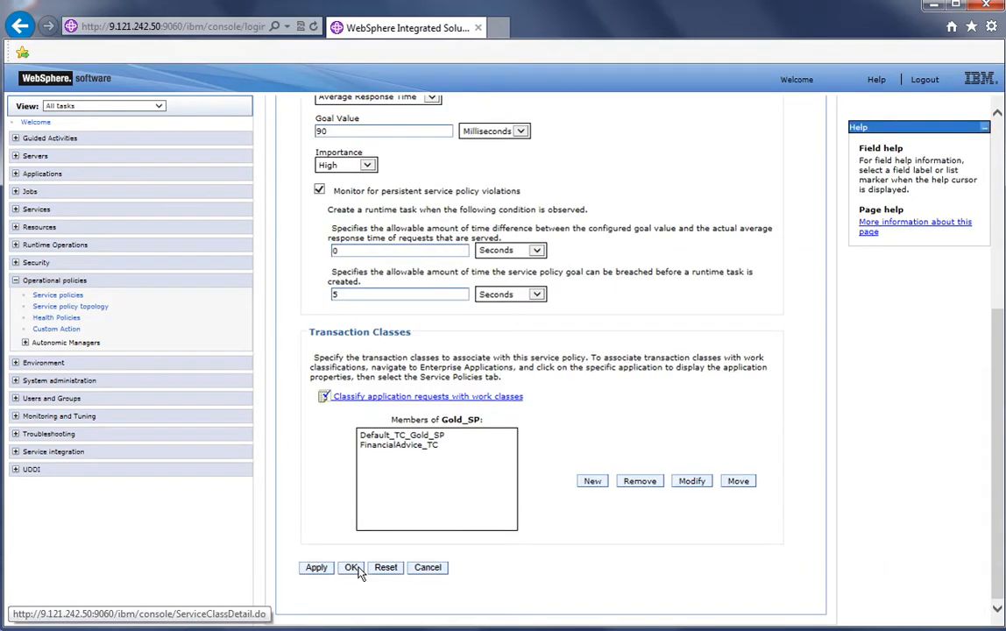
{"action": "left_click", "coordinate": [351, 567]}
{"action": "left_click", "coordinate": [420, 178]}
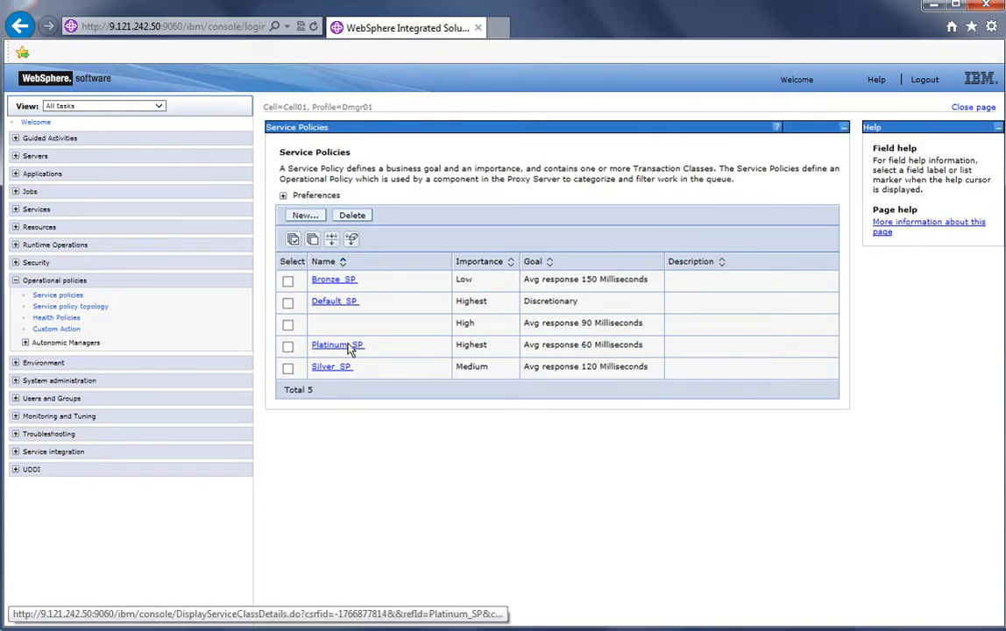
Open Platinum_SP and add a new transaction class named StockTrade_TC
{"action": "left_click", "coordinate": [337, 345]}
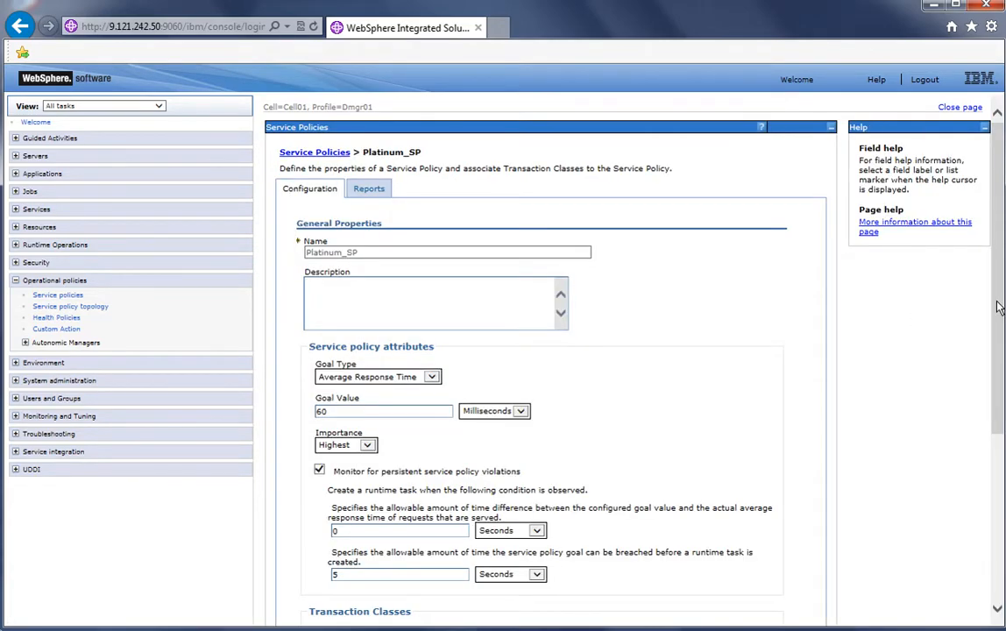
{"action": "scroll", "coordinate": [839, 364], "scroll_direction": "down", "scroll_amount": 5}
{"action": "left_click", "coordinate": [593, 480]}
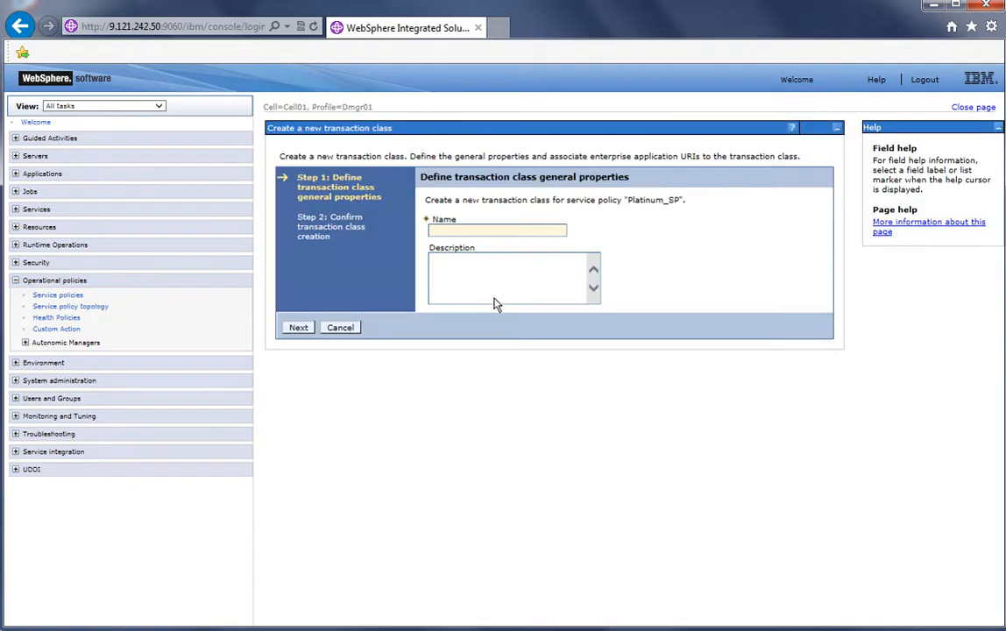
{"action": "left_click", "coordinate": [455, 233]}
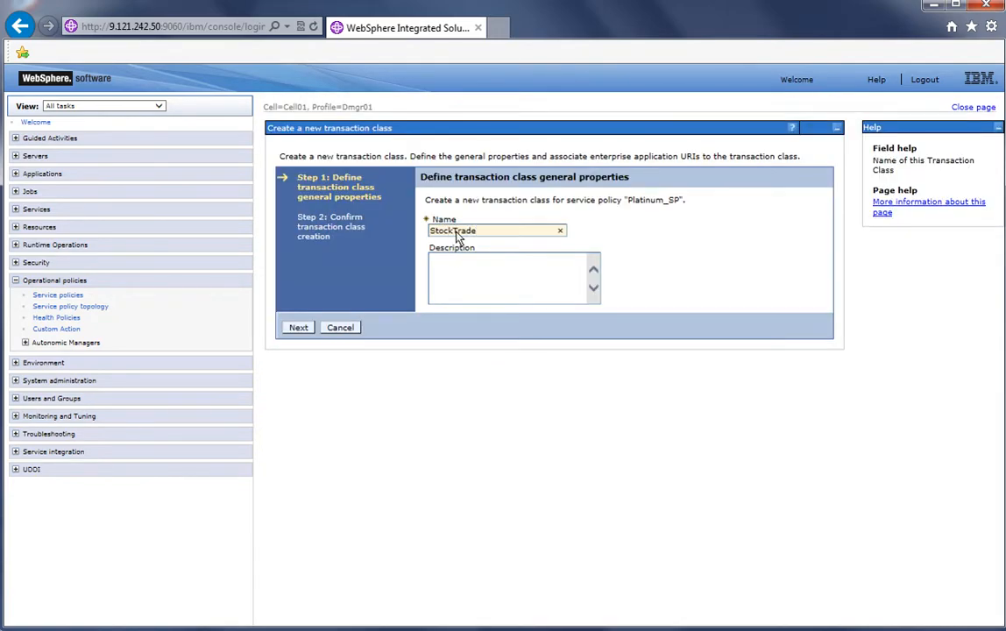
{"action": "type", "text": "StockTrade_TC"}
{"action": "left_click", "coordinate": [308, 327]}
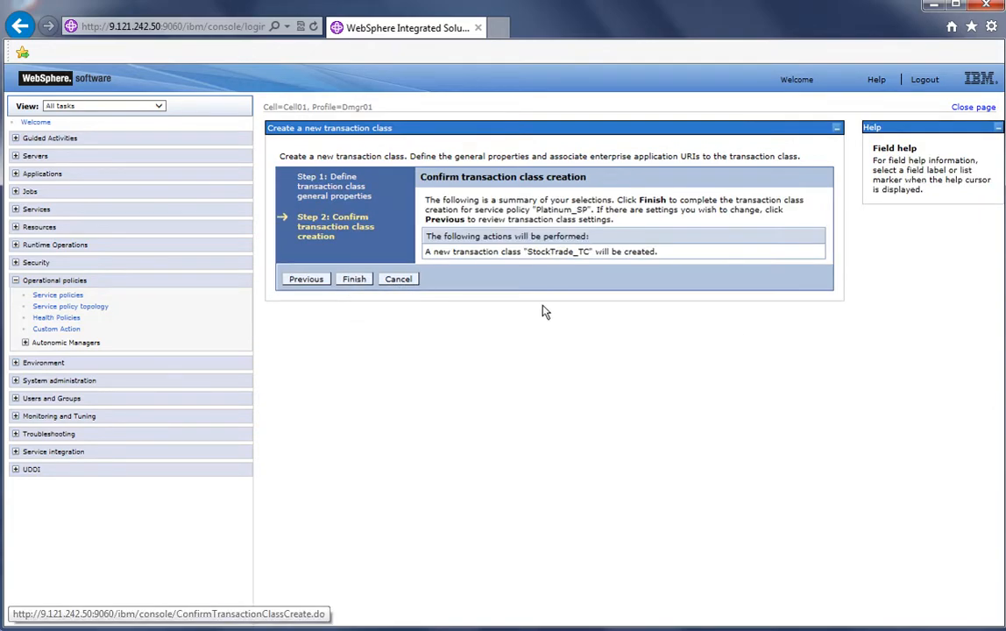
Confirm Platinum_SP's changes and save the configuration to the master
{"action": "scroll", "coordinate": [982, 355], "scroll_direction": "down", "scroll_amount": 5}
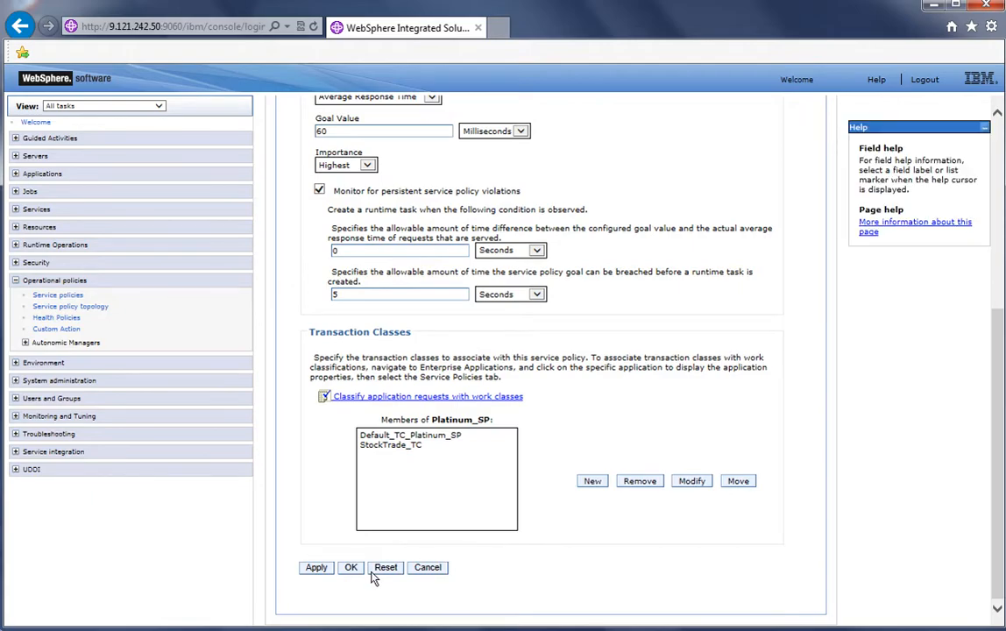
{"action": "left_click", "coordinate": [350, 567]}
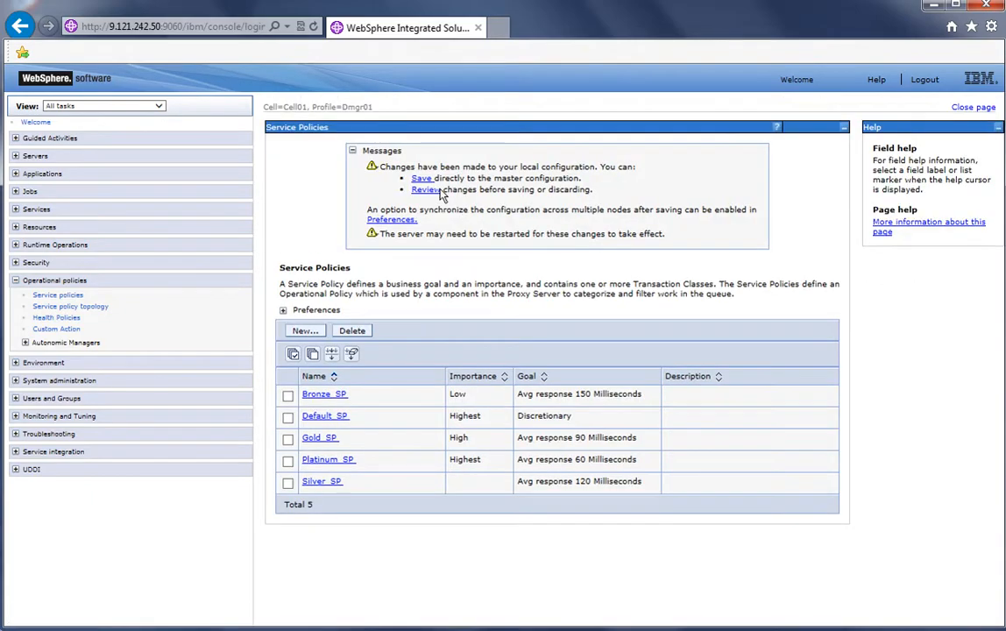
{"action": "left_click", "coordinate": [420, 179]}
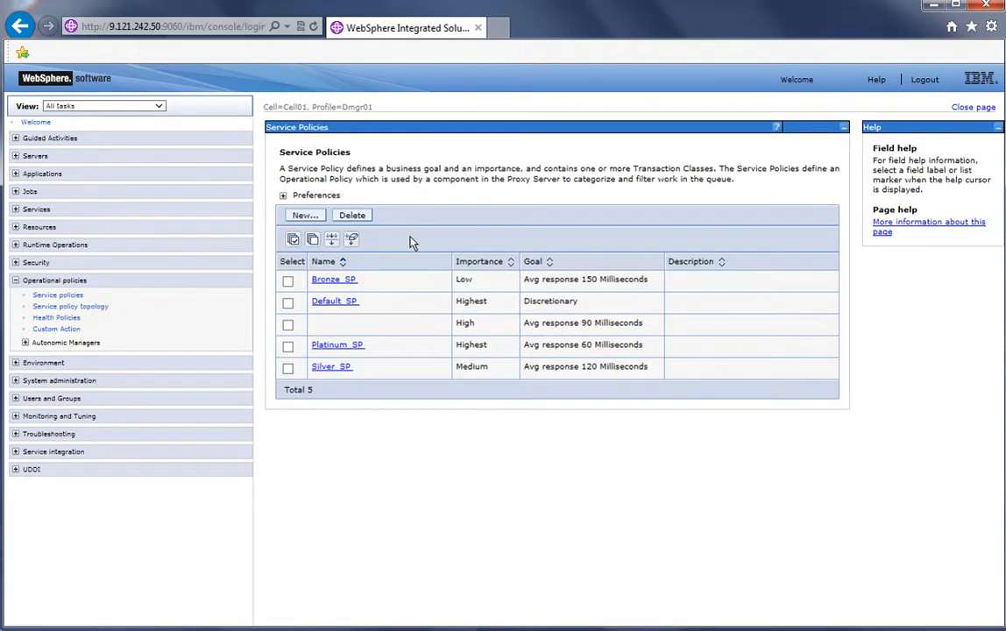
Open Silver_SP and add a new transaction class named AccountManagement_TC
{"action": "left_click", "coordinate": [333, 367]}
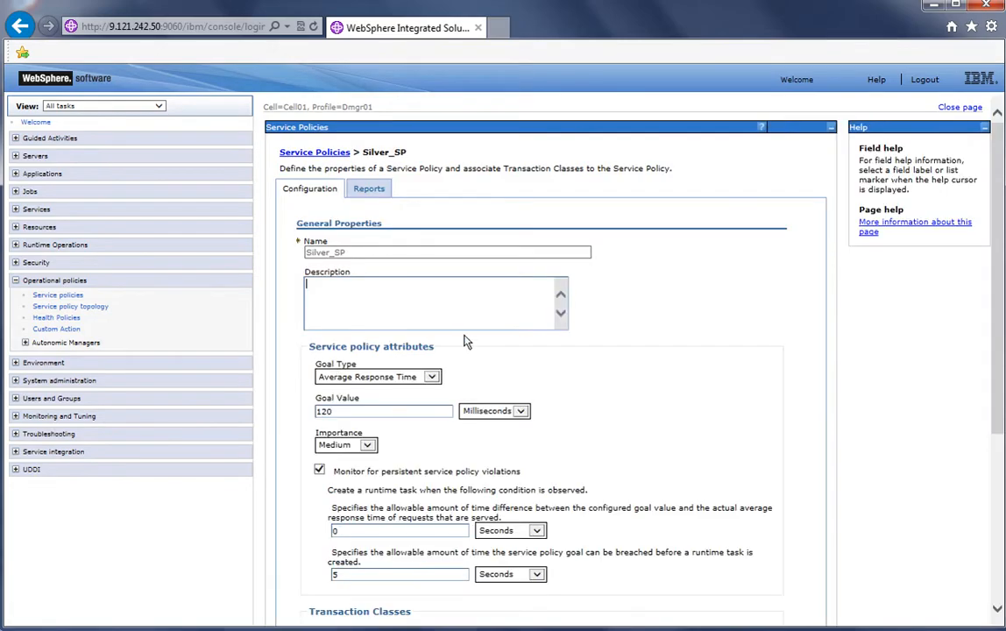
{"action": "scroll", "coordinate": [993, 366], "scroll_direction": "down", "scroll_amount": 3}
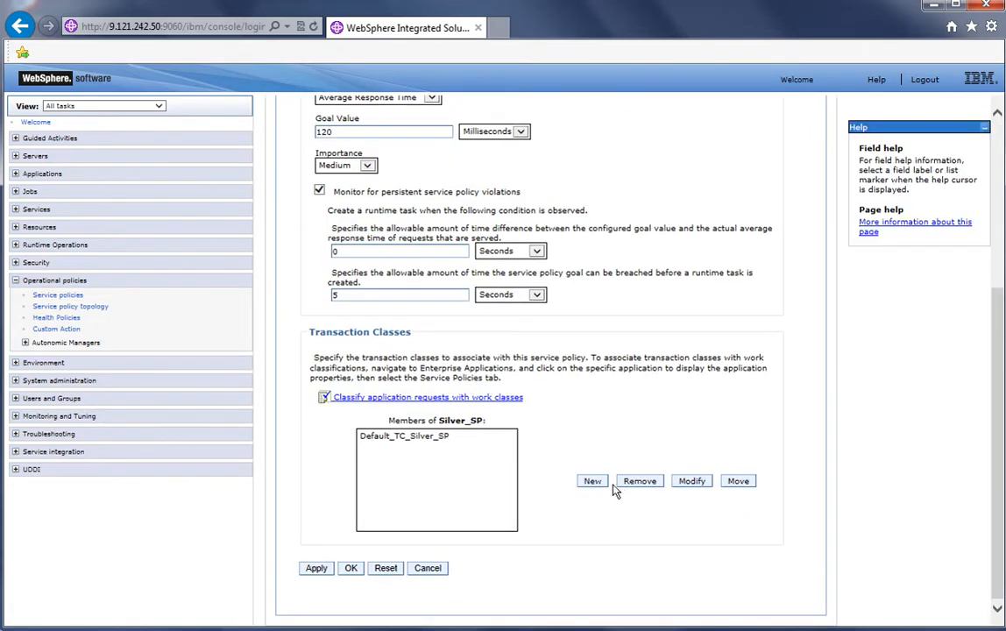
{"action": "left_click", "coordinate": [594, 481]}
{"action": "left_click", "coordinate": [469, 231]}
{"action": "type", "text": "Accoun"}
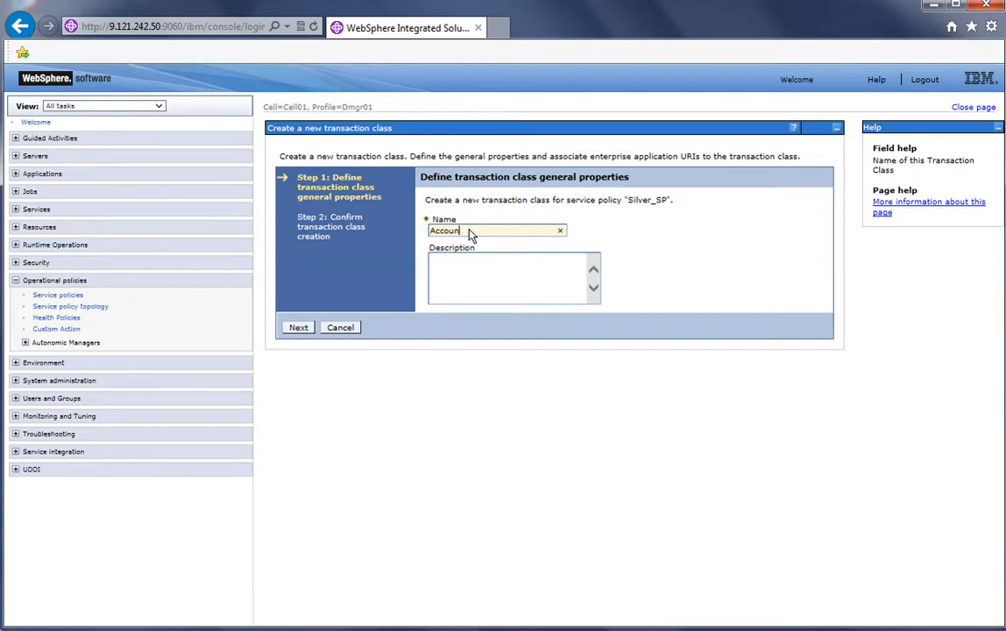
{"action": "type", "text": "tManagement_TC"}
{"action": "left_click", "coordinate": [297, 329]}
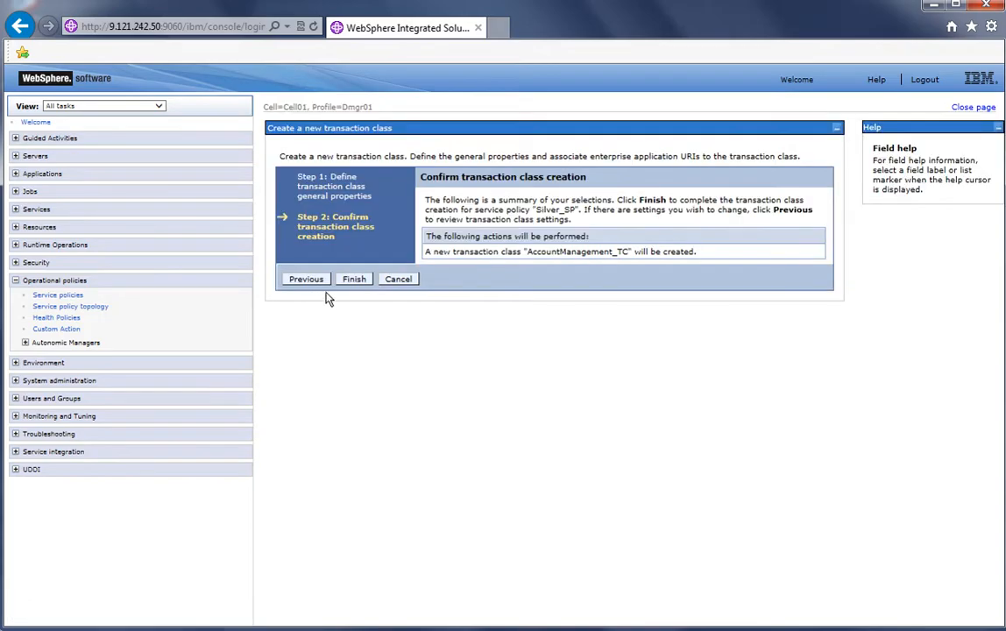
{"action": "left_click", "coordinate": [353, 280]}
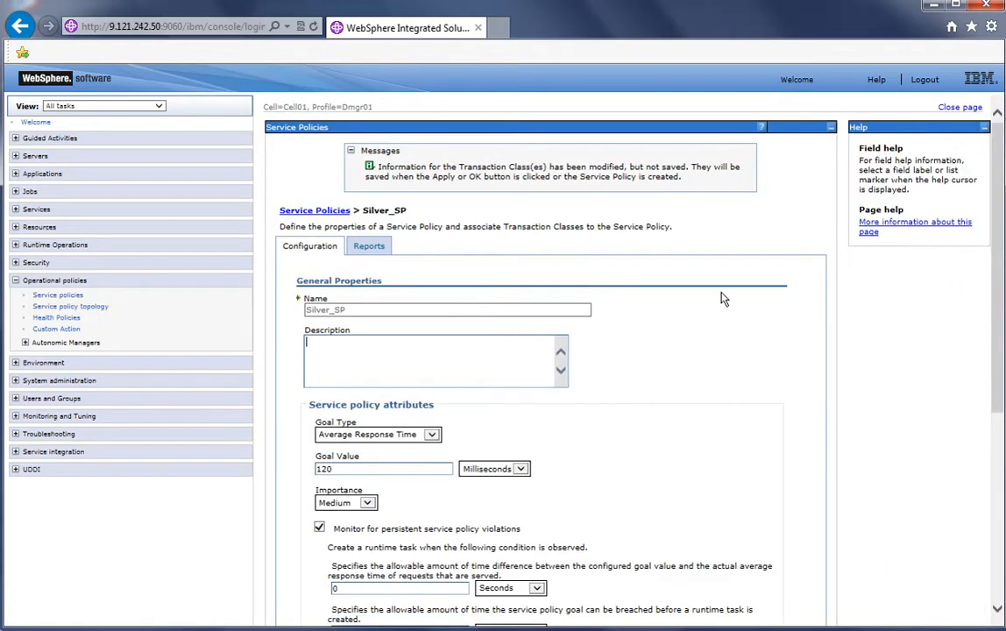
Confirm Silver_SP's changes and save the configuration to the master
{"action": "scroll", "coordinate": [1000, 380], "scroll_direction": "down", "scroll_amount": 4}
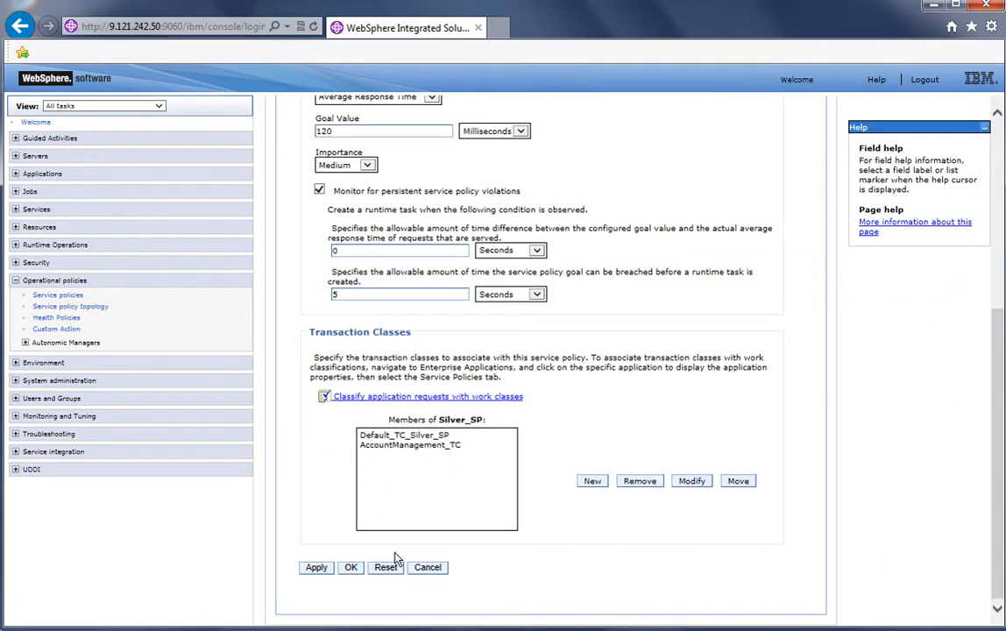
{"action": "left_click", "coordinate": [352, 568]}
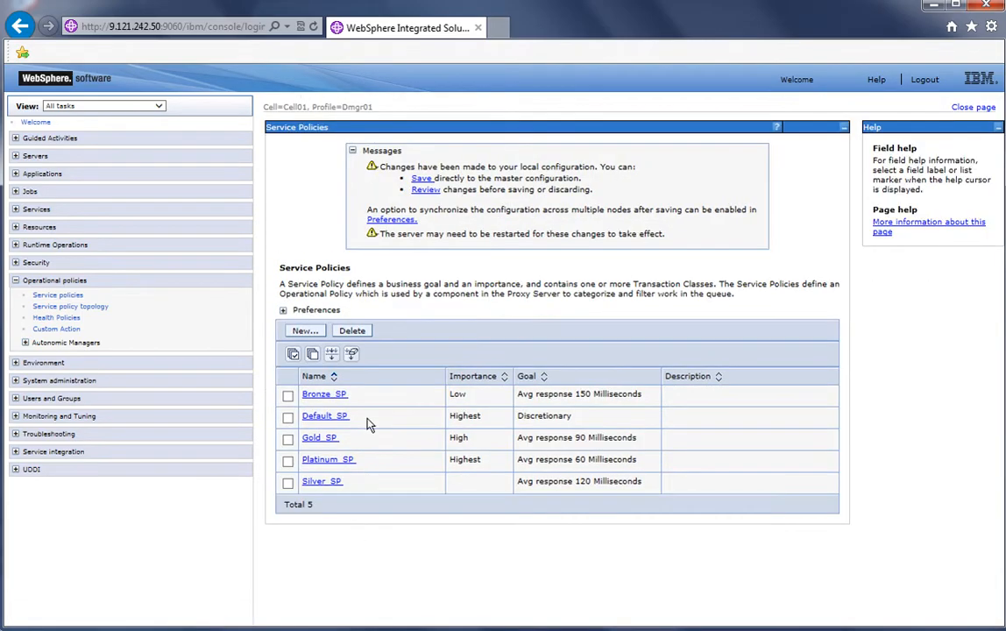
{"action": "left_click", "coordinate": [421, 180]}
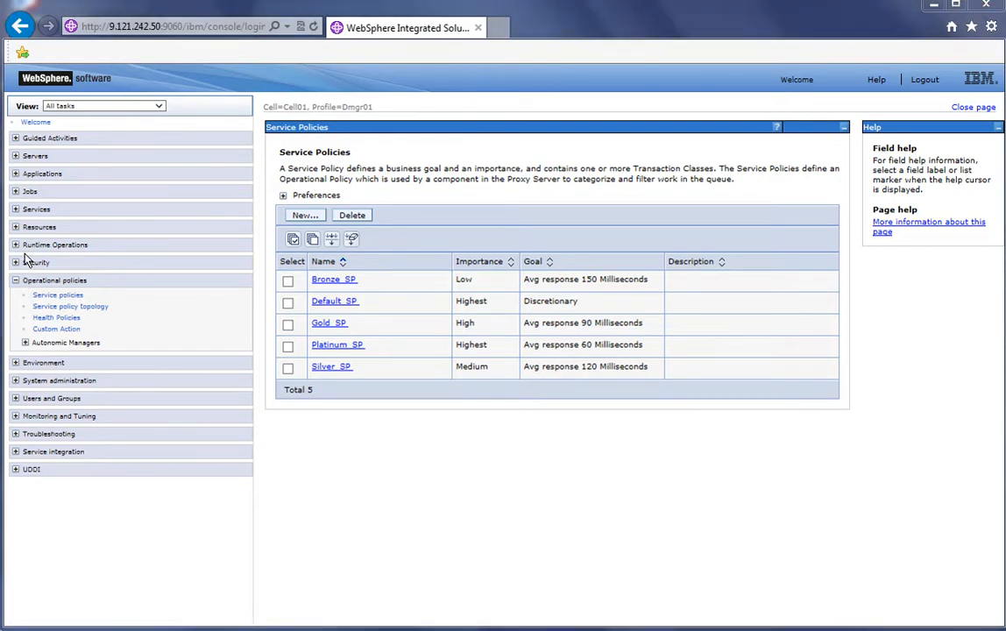
Open the service policies settings of the XDStock enterprise application
{"action": "left_click", "coordinate": [15, 279]}
{"action": "left_click", "coordinate": [15, 173]}
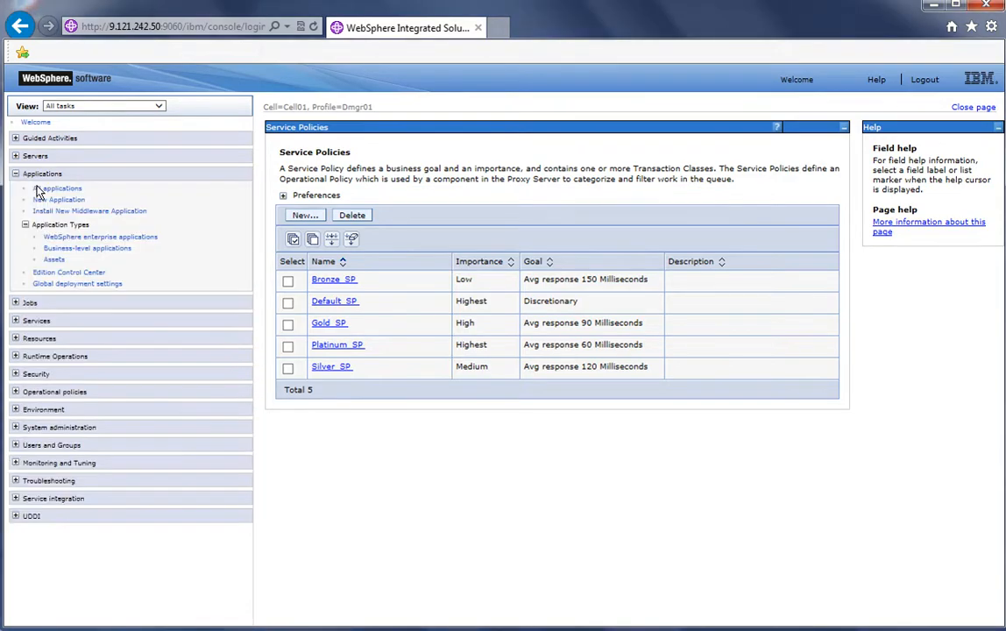
{"action": "left_click", "coordinate": [74, 237]}
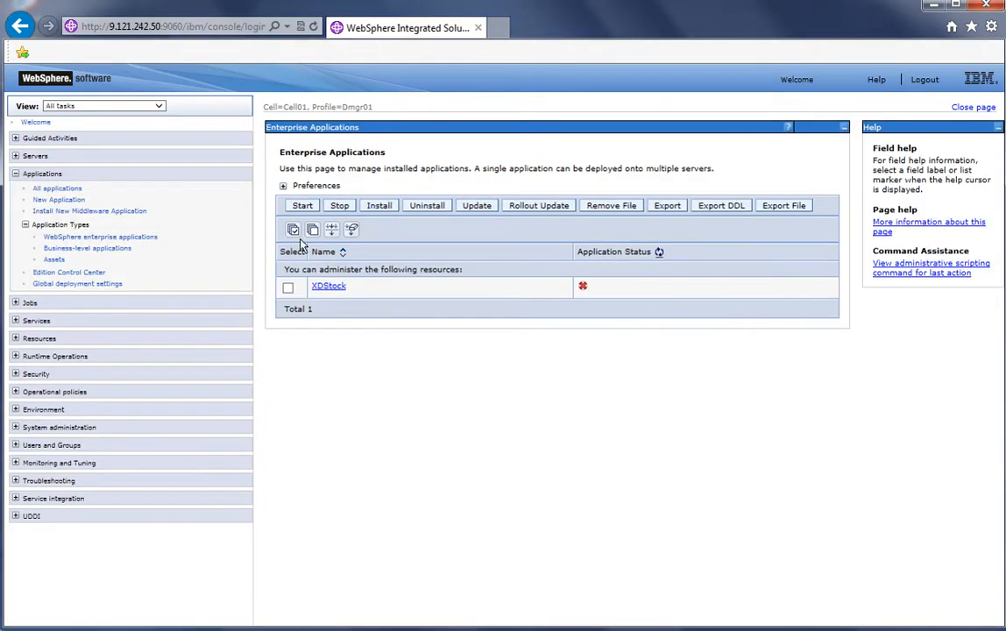
{"action": "left_click", "coordinate": [328, 287]}
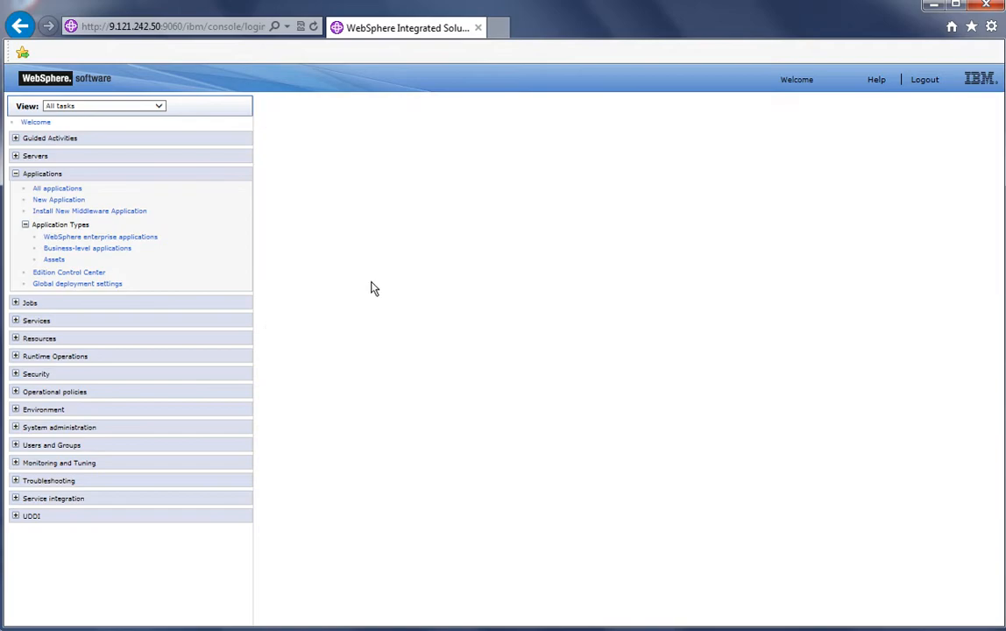
{"action": "left_click", "coordinate": [419, 203]}
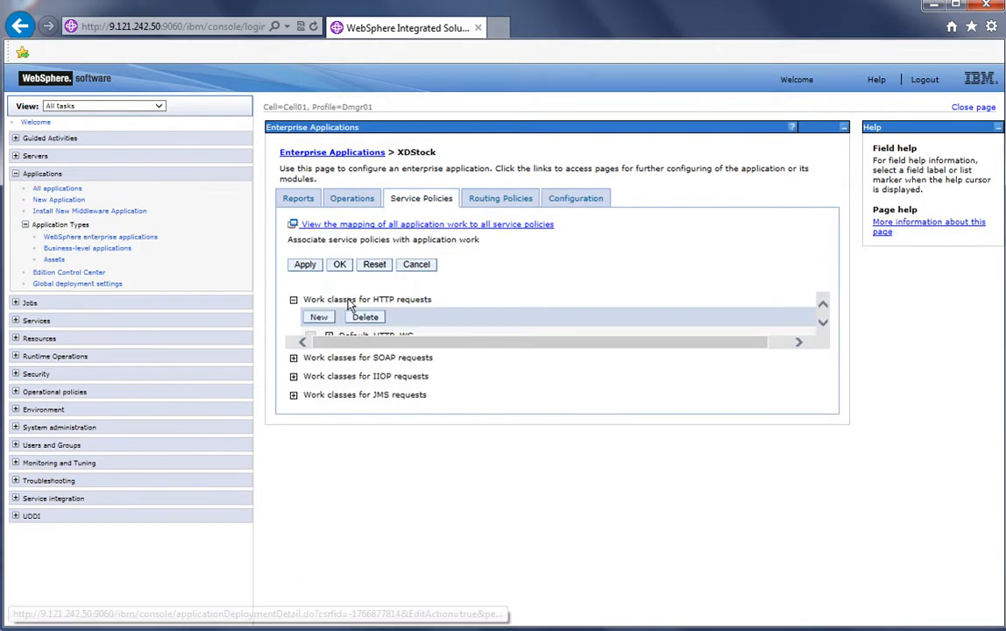
Create HTTP work class StockTrade_WC with all StockTrade.war URI patterns as members, and apply it
{"action": "left_click", "coordinate": [318, 317]}
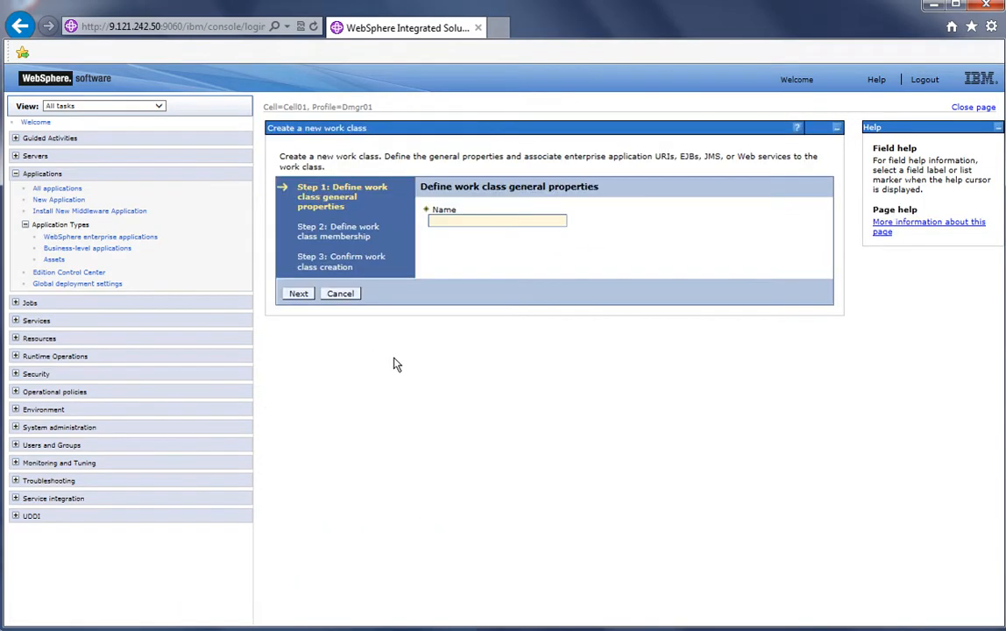
{"action": "left_click", "coordinate": [463, 224]}
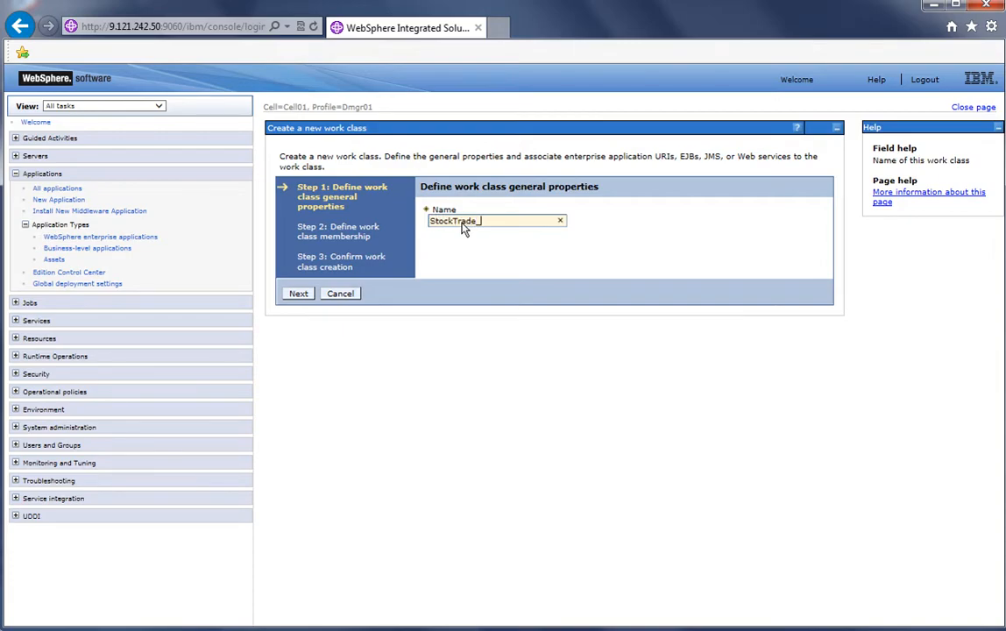
{"action": "left_click", "coordinate": [297, 296]}
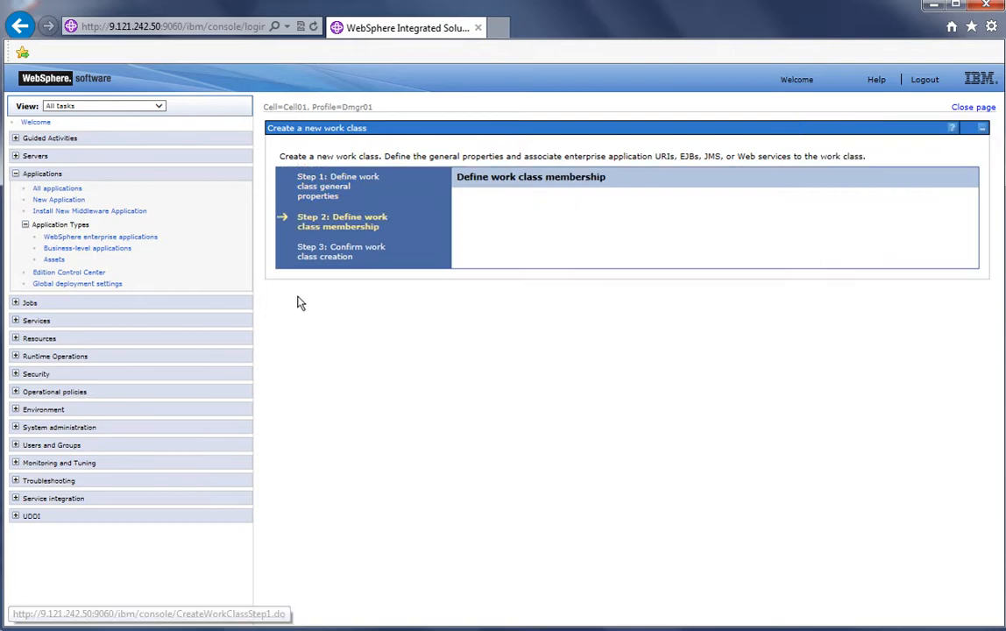
{"action": "left_click", "coordinate": [592, 234]}
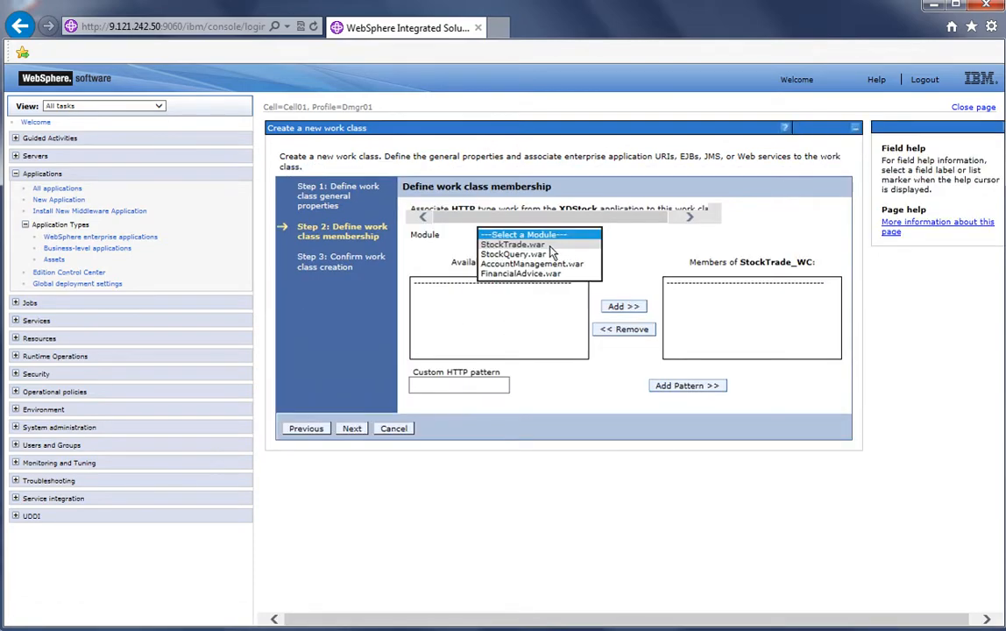
{"action": "left_click", "coordinate": [526, 245]}
{"action": "left_click_drag", "start_coordinate": [505, 283], "coordinate": [496, 333]}
{"action": "left_click", "coordinate": [623, 305]}
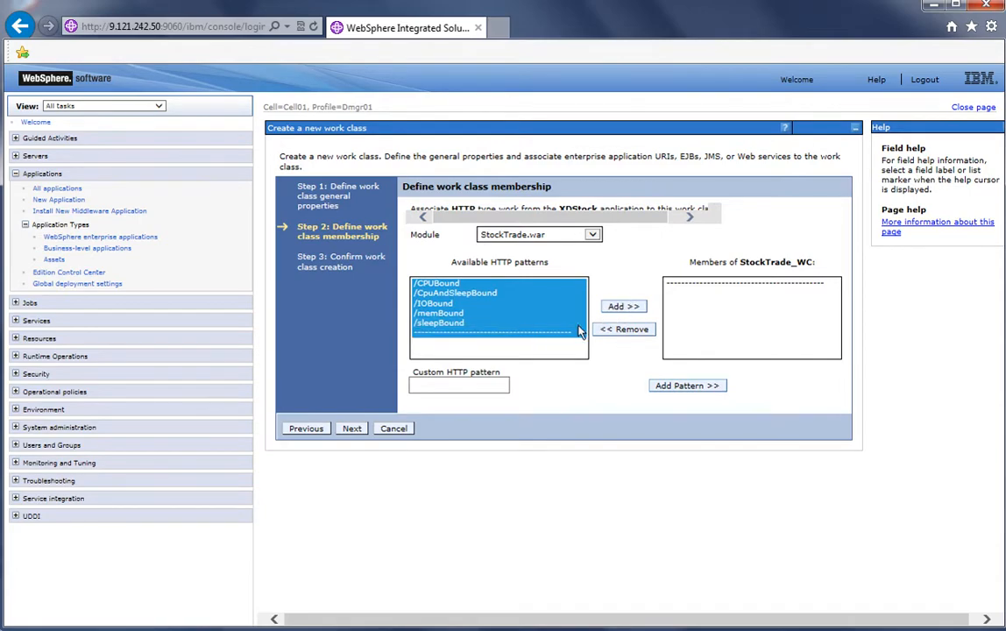
{"action": "left_click", "coordinate": [351, 417]}
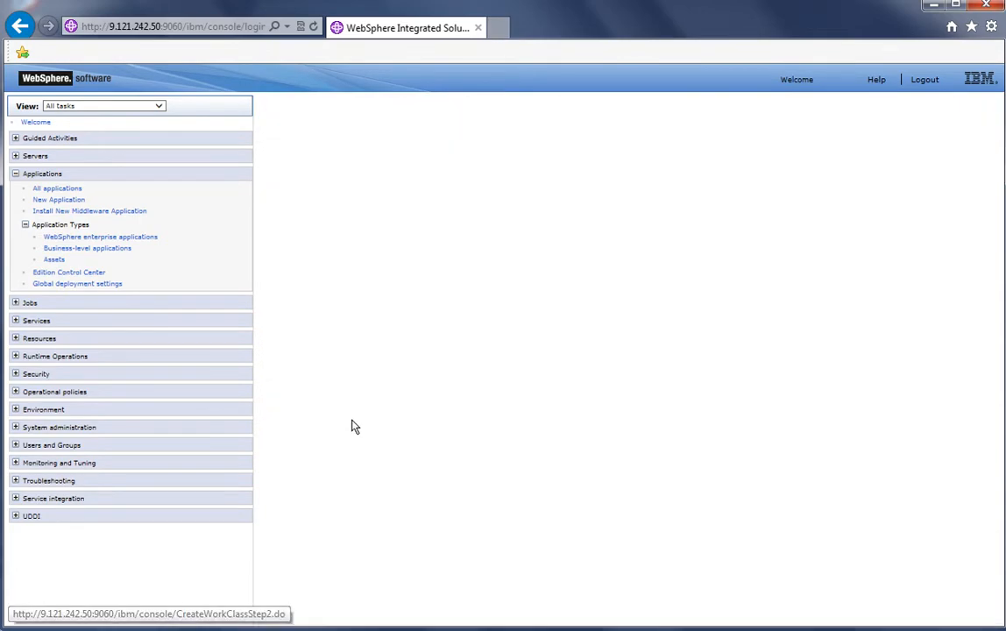
{"action": "left_click", "coordinate": [356, 328]}
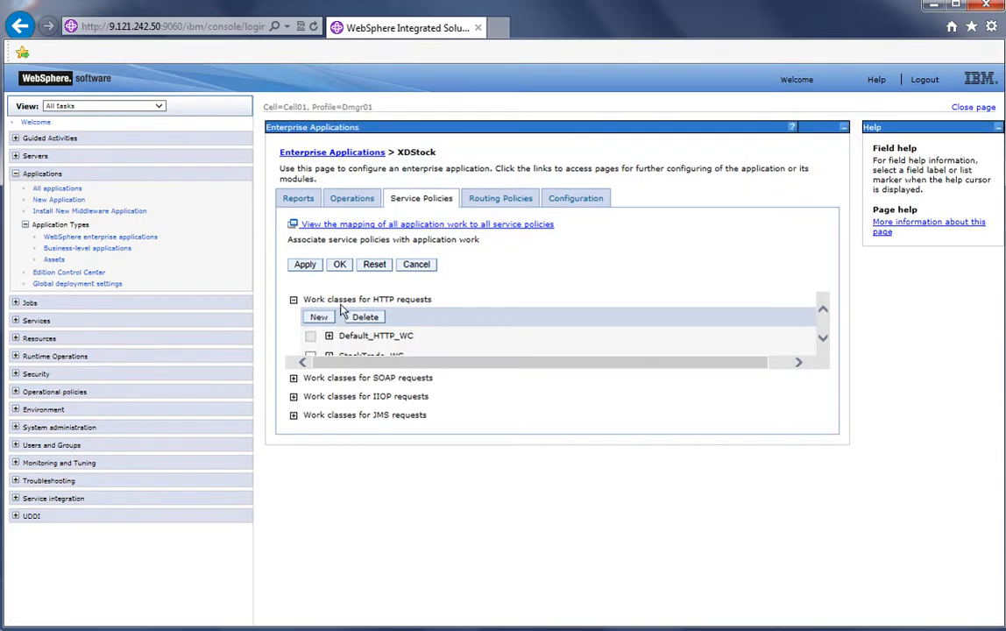
{"action": "left_click", "coordinate": [309, 264]}
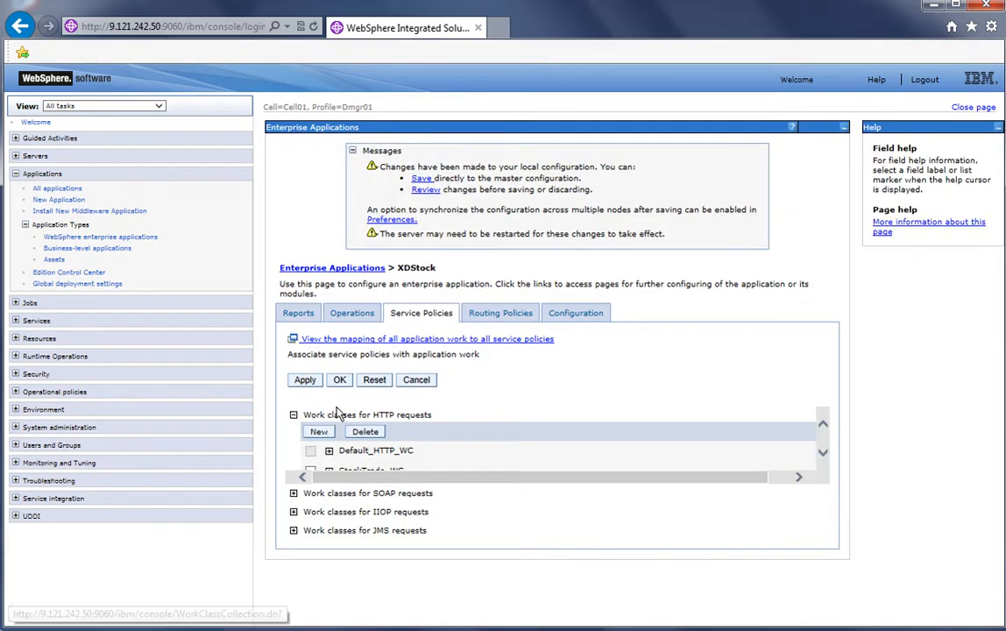
Create HTTP work class StockQuery_WC with all StockQuery.war URI patterns as members, and apply it
{"action": "left_click", "coordinate": [321, 432]}
{"action": "left_click", "coordinate": [429, 222]}
{"action": "type", "text": "StockQ"}
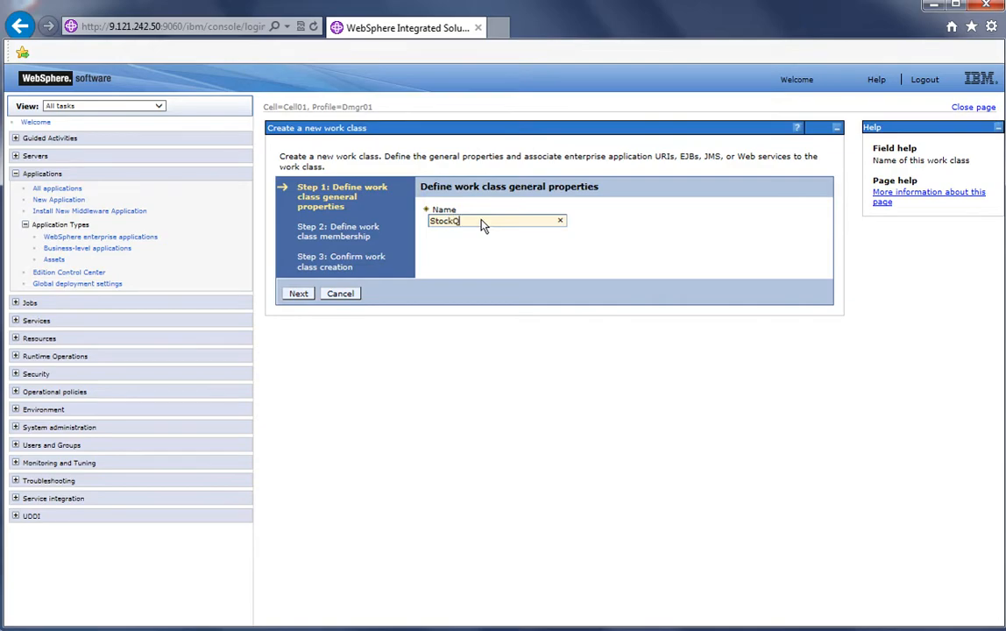
{"action": "type", "text": "uery_WC"}
{"action": "left_click", "coordinate": [298, 293]}
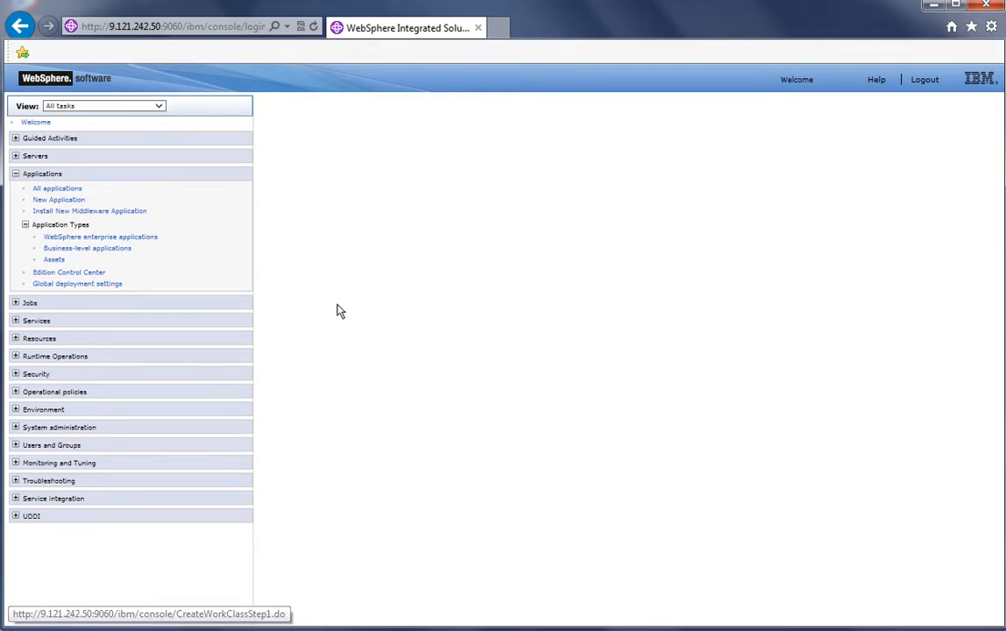
{"action": "left_click", "coordinate": [539, 235]}
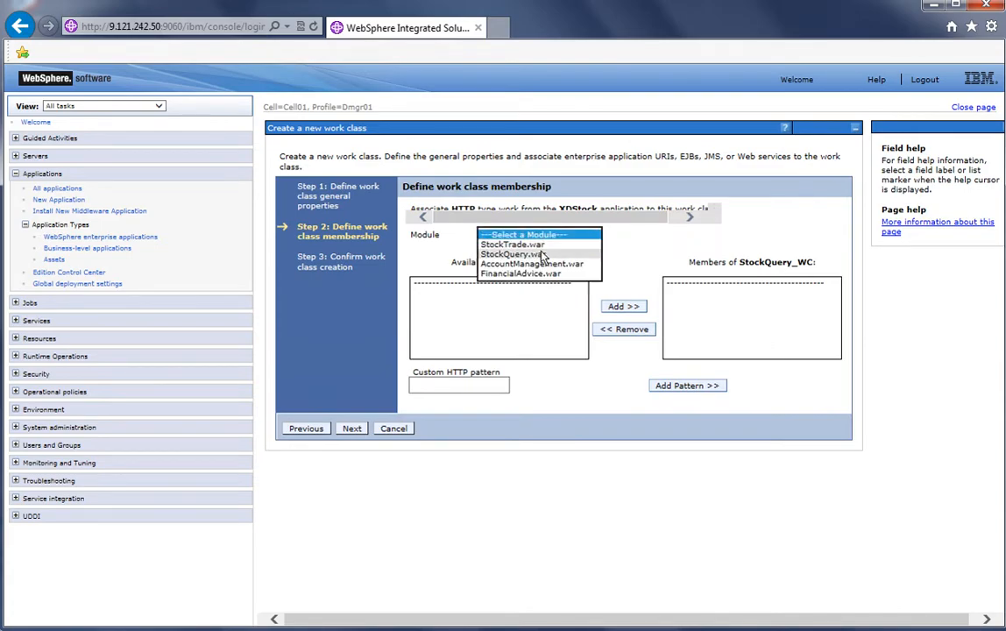
{"action": "left_click", "coordinate": [541, 254]}
{"action": "left_click", "coordinate": [526, 283]}
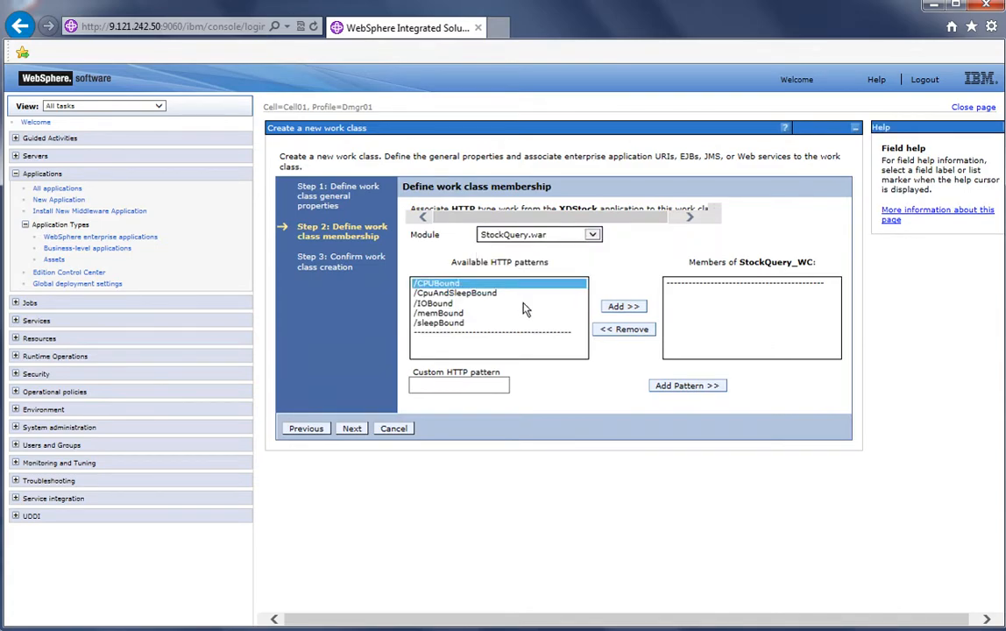
{"action": "left_click", "coordinate": [569, 323], "text": "shift"}
{"action": "left_click", "coordinate": [622, 305]}
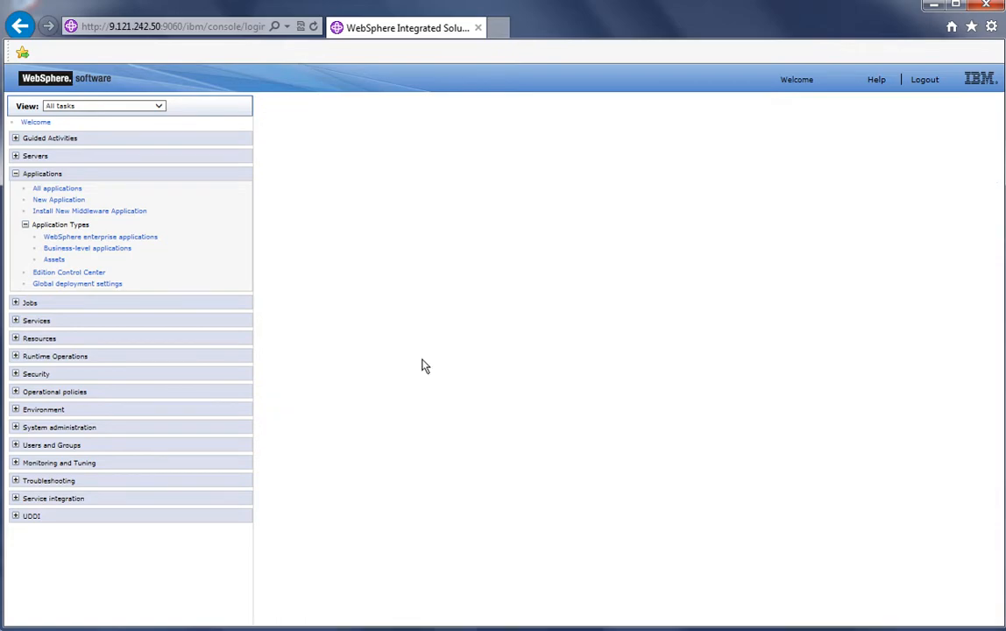
{"action": "left_click", "coordinate": [353, 415]}
{"action": "left_click", "coordinate": [355, 330]}
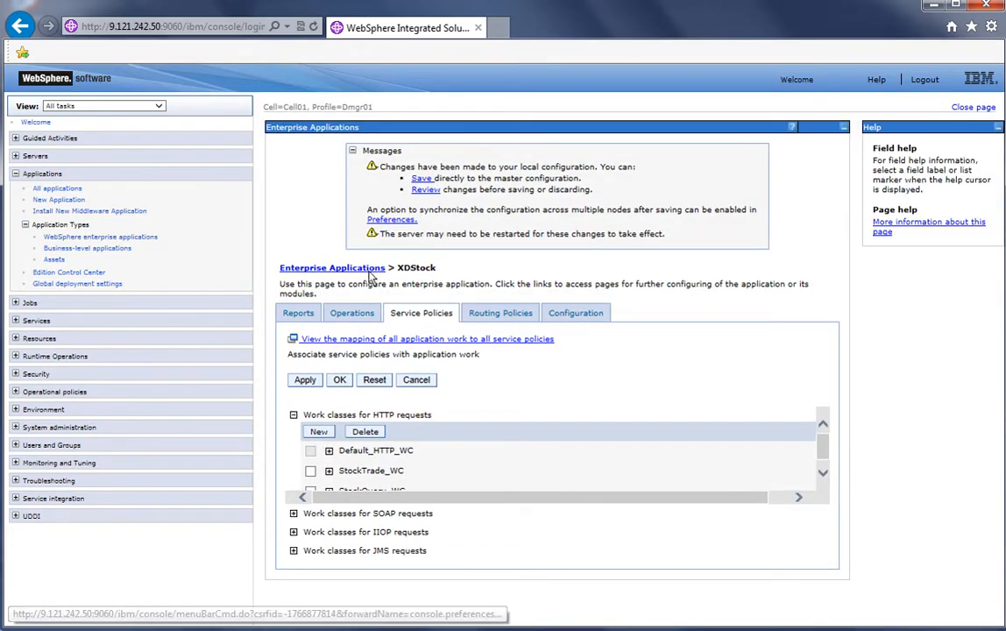
{"action": "left_click", "coordinate": [305, 380]}
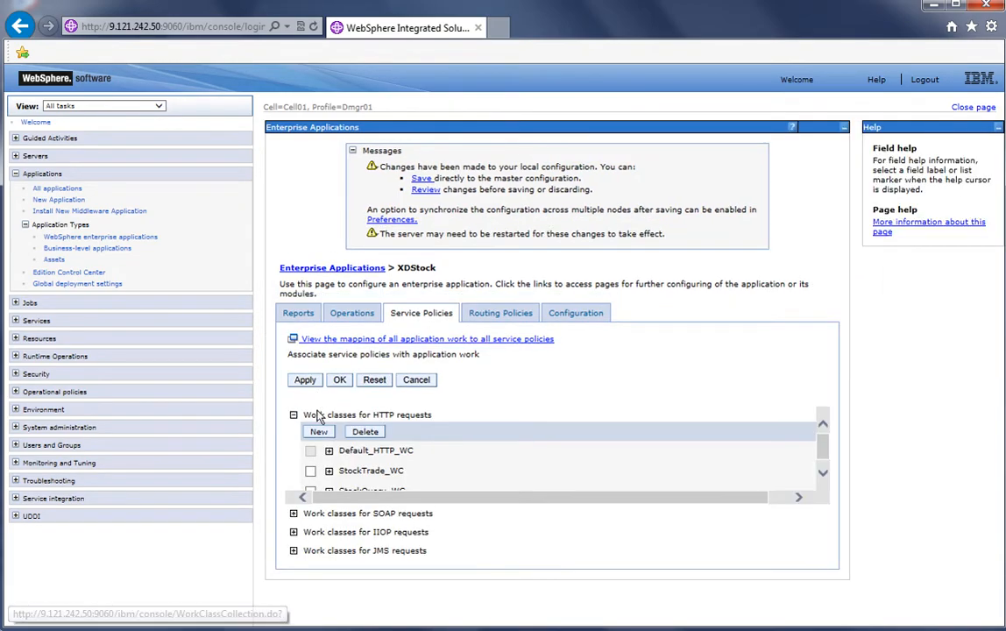
Create HTTP work class AccountManagement_WC with all AccountManagement.war URI patterns as members, and apply it
{"action": "left_click", "coordinate": [316, 431]}
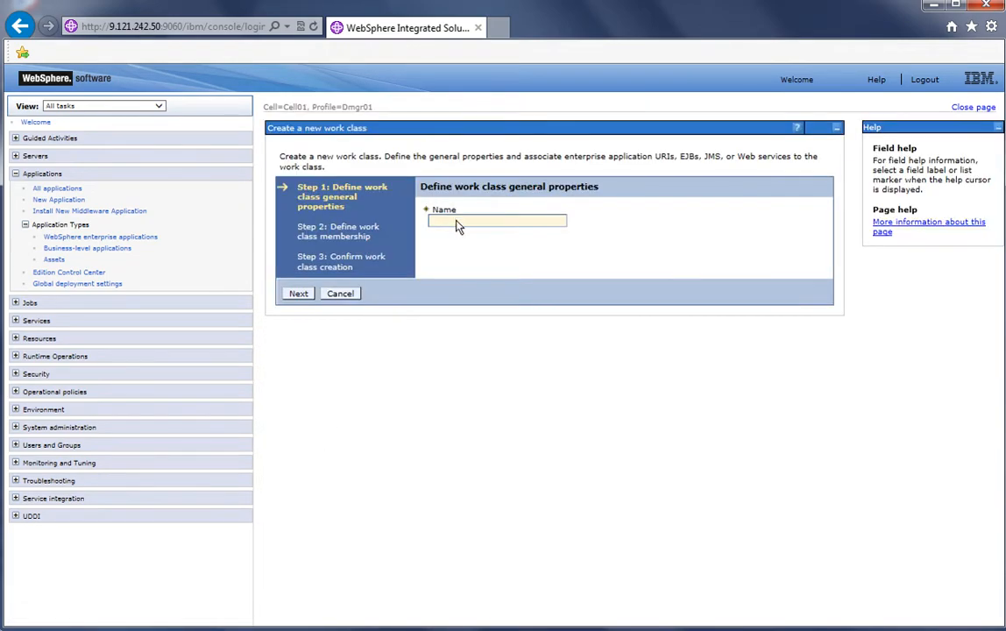
{"action": "left_click", "coordinate": [455, 224]}
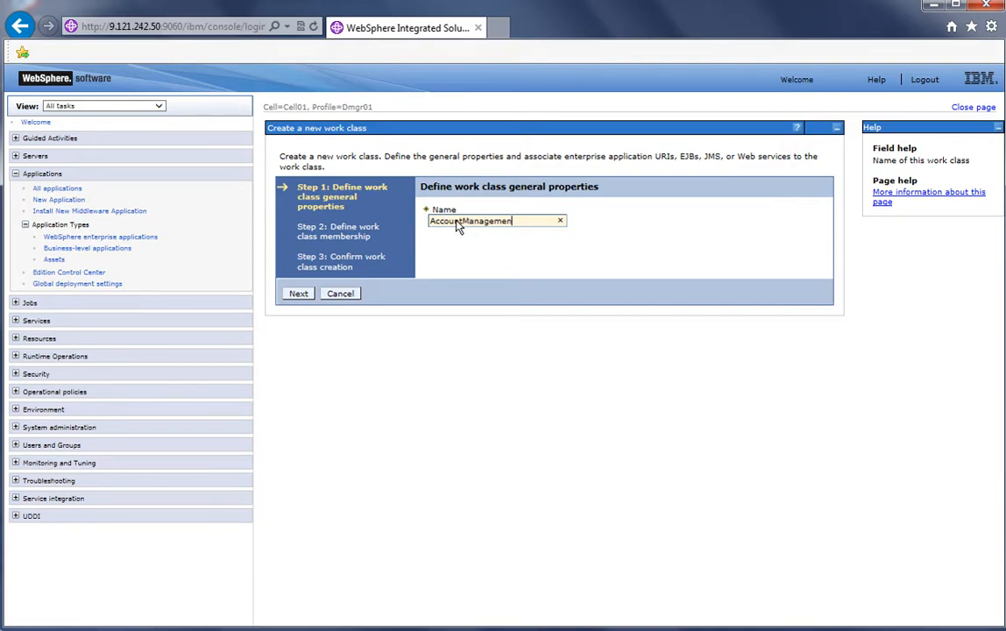
{"action": "type", "text": "AccountManagement_WC"}
{"action": "left_click", "coordinate": [298, 292]}
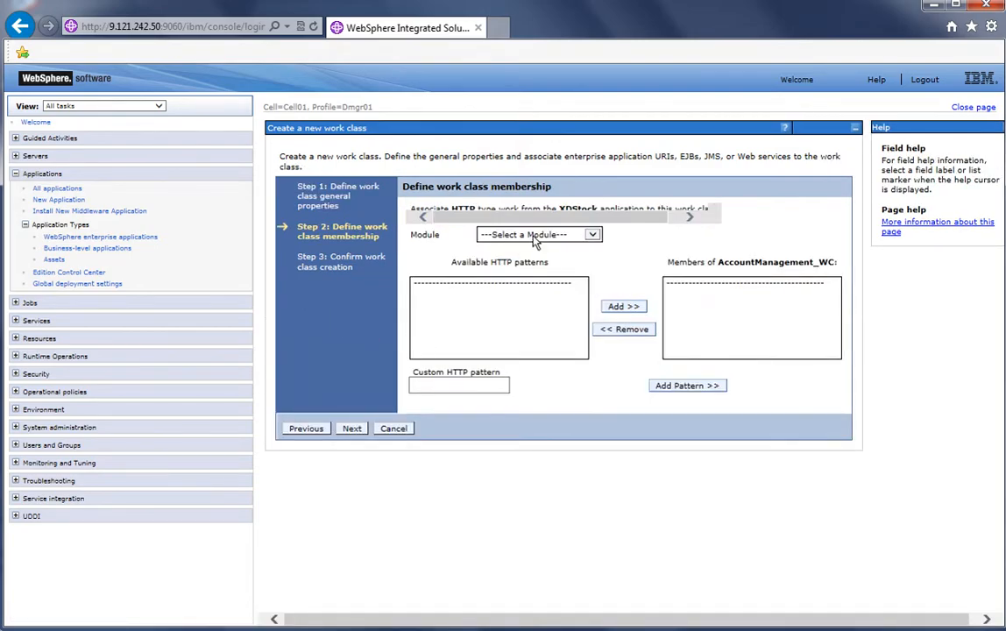
{"action": "left_click", "coordinate": [536, 235]}
{"action": "left_click", "coordinate": [535, 264]}
{"action": "left_click", "coordinate": [506, 282]}
{"action": "left_click", "coordinate": [506, 333], "text": "shift"}
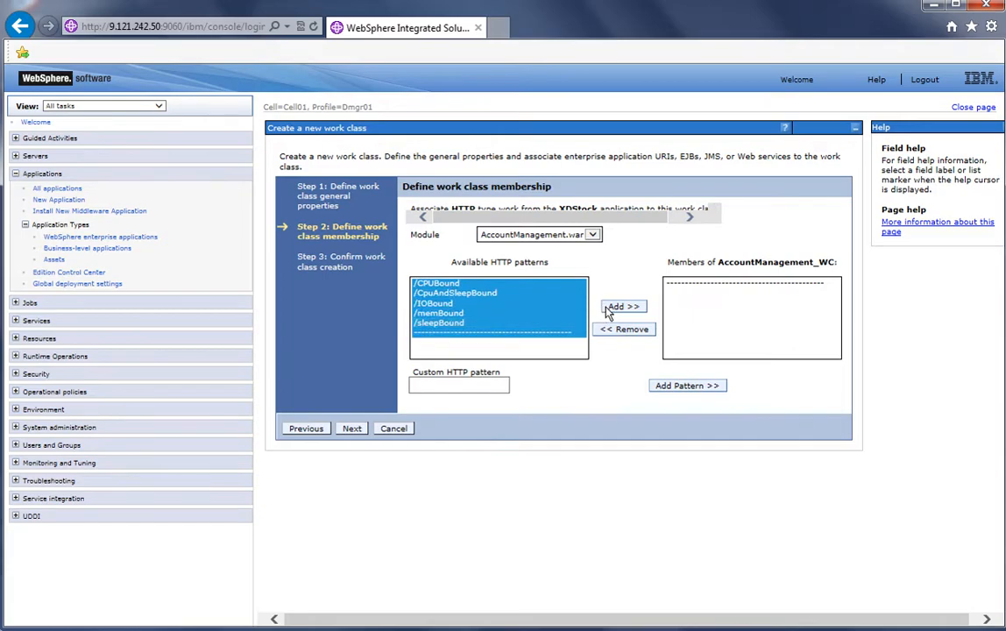
{"action": "left_click", "coordinate": [620, 306]}
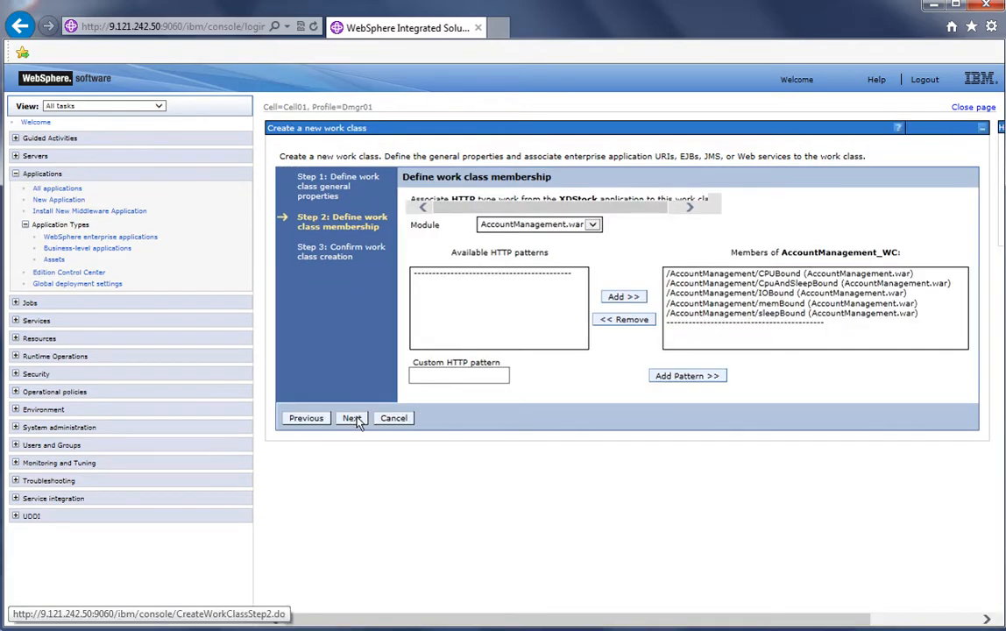
{"action": "left_click", "coordinate": [352, 419]}
{"action": "left_click", "coordinate": [356, 330]}
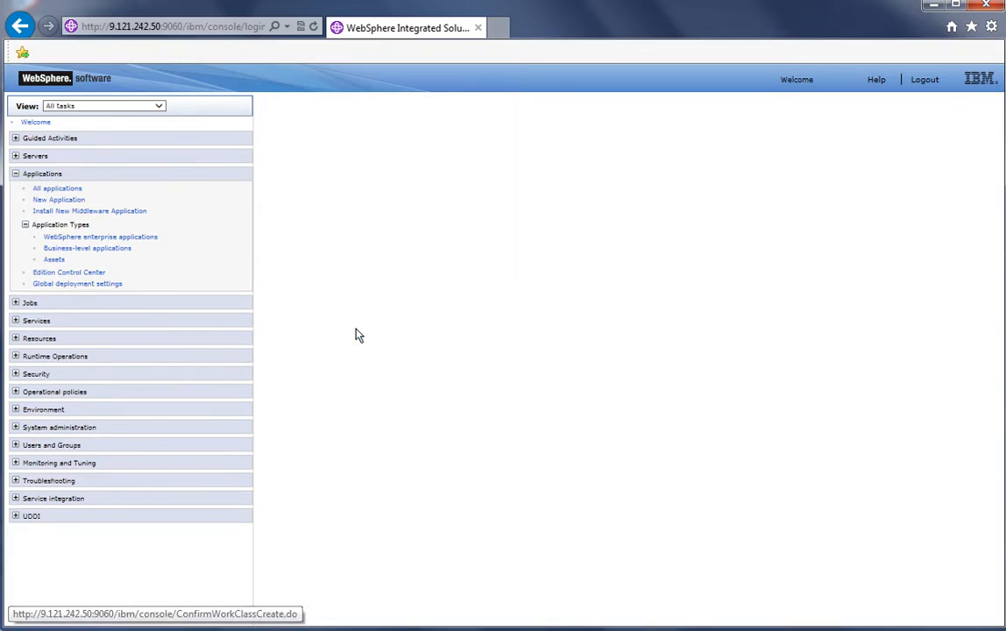
{"action": "left_click", "coordinate": [316, 380]}
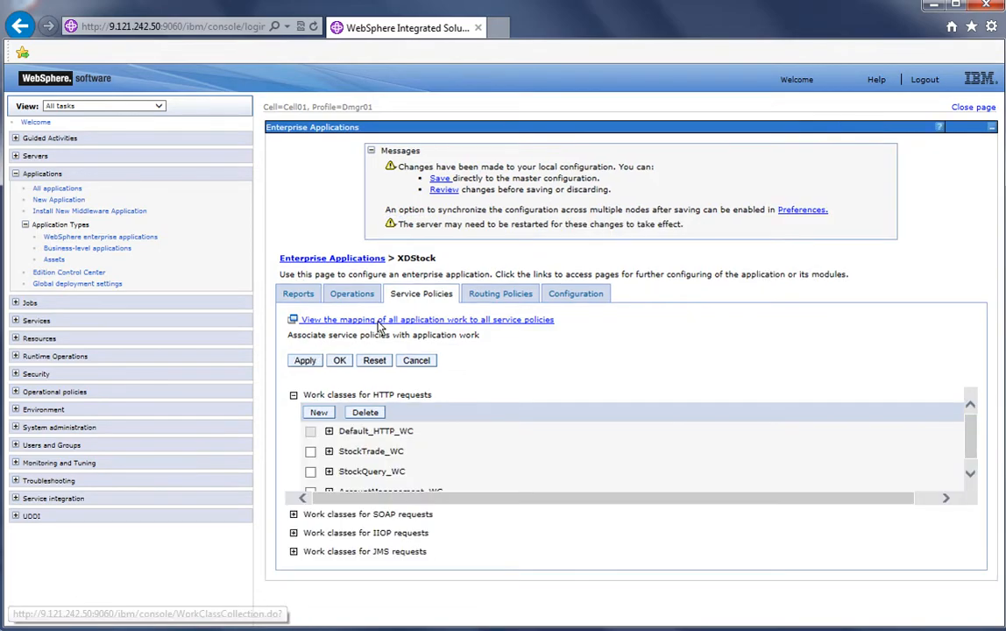
Create HTTP work class FinancialAdvice_WC with all FinancialAdvice.war URI patterns as members, and save the configuration
{"action": "left_click", "coordinate": [326, 372]}
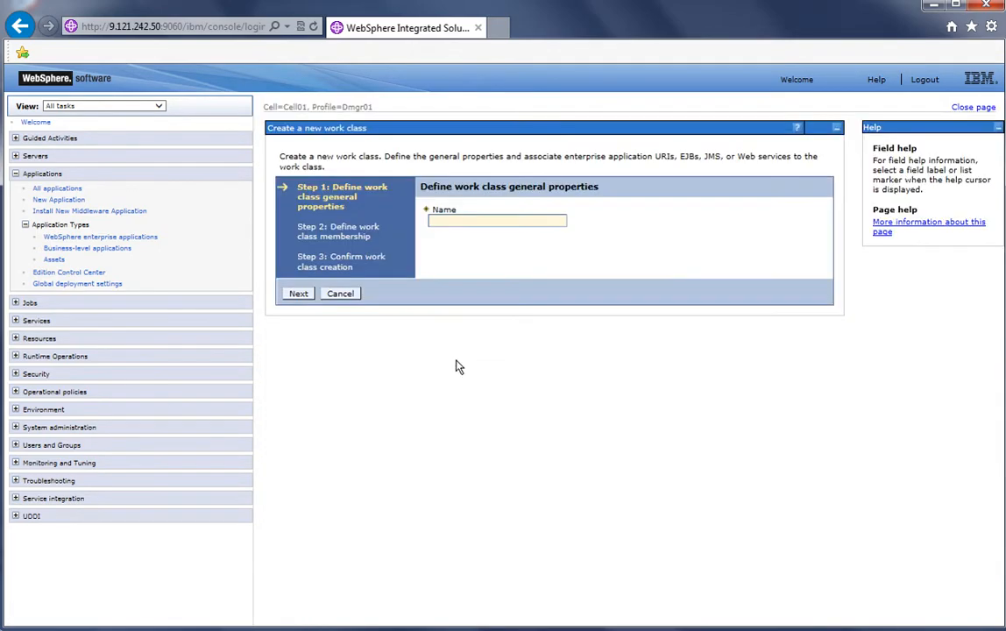
{"action": "left_click", "coordinate": [488, 226]}
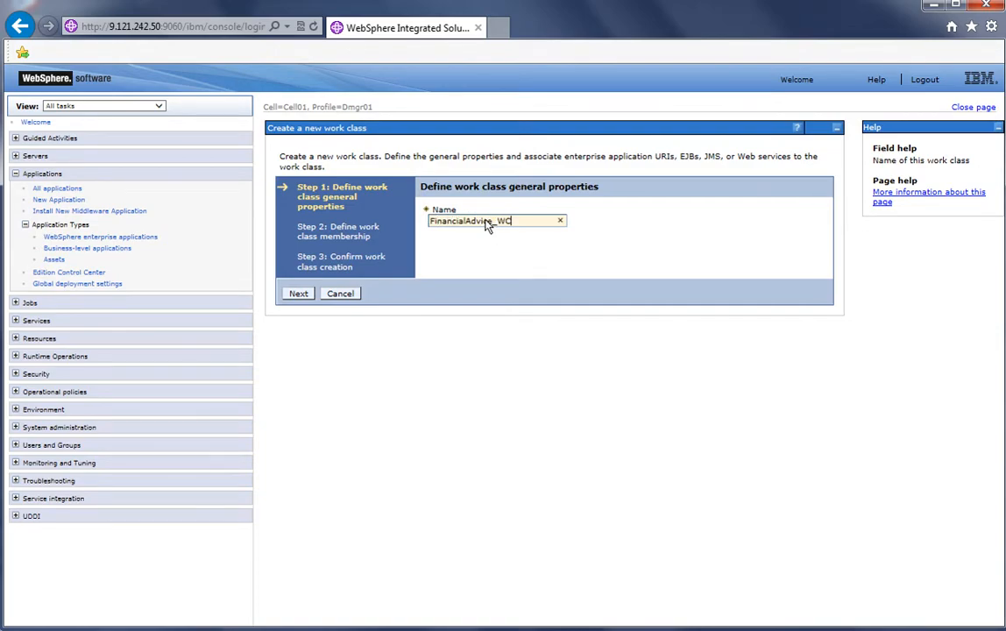
{"action": "left_click", "coordinate": [298, 293]}
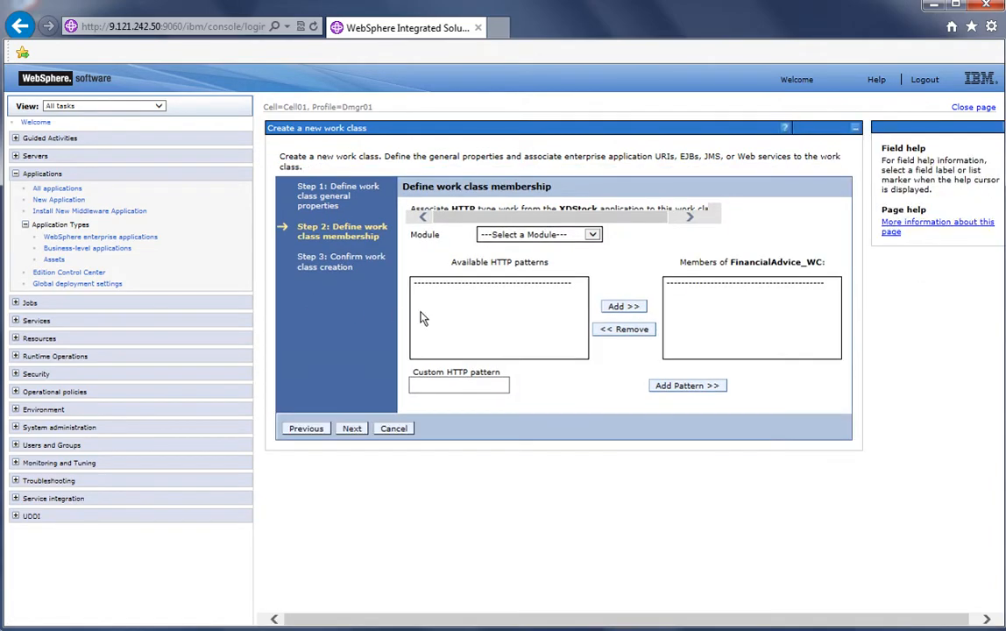
{"action": "left_click", "coordinate": [517, 234]}
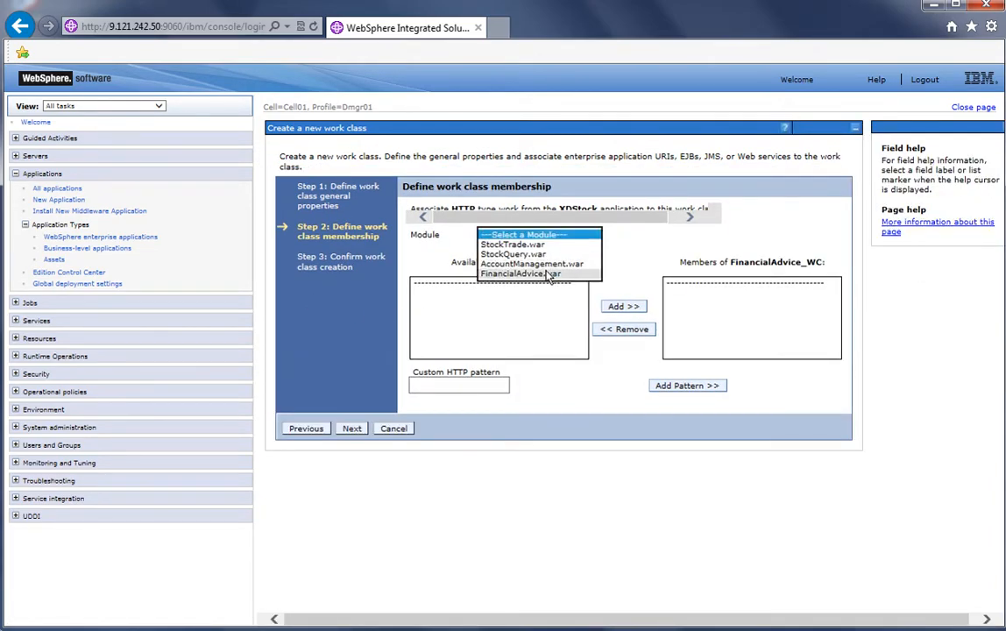
{"action": "left_click", "coordinate": [547, 274]}
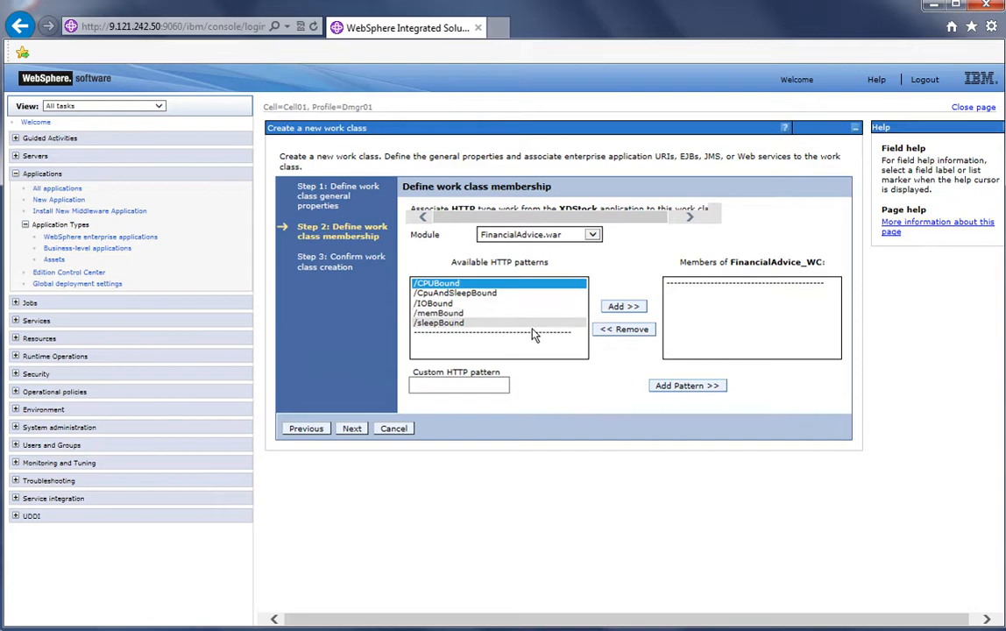
{"action": "left_click", "coordinate": [526, 323], "text": "shift"}
{"action": "left_click", "coordinate": [623, 306]}
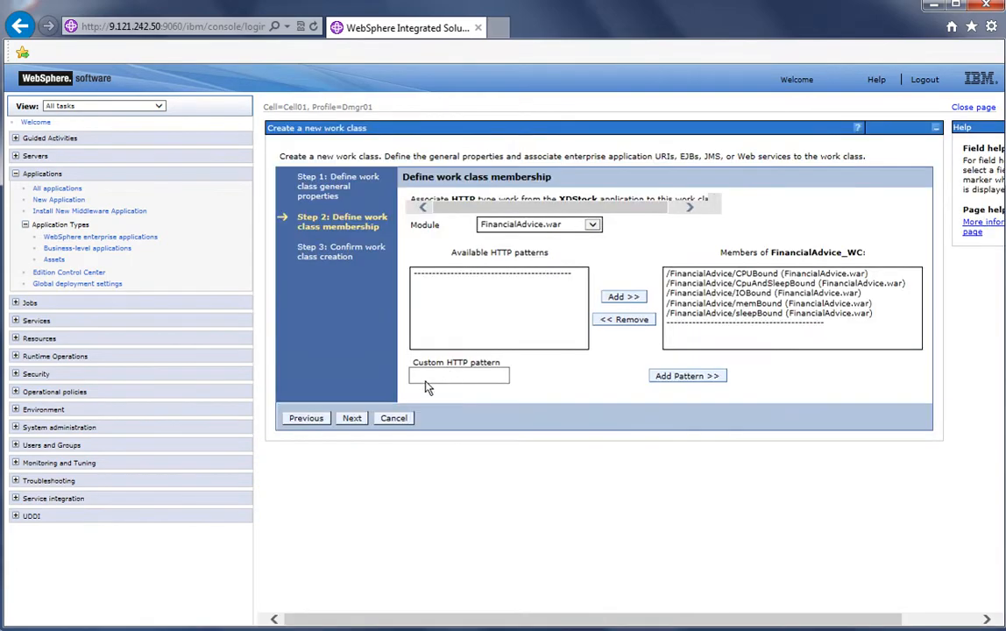
{"action": "left_click", "coordinate": [350, 419]}
{"action": "left_click", "coordinate": [351, 329]}
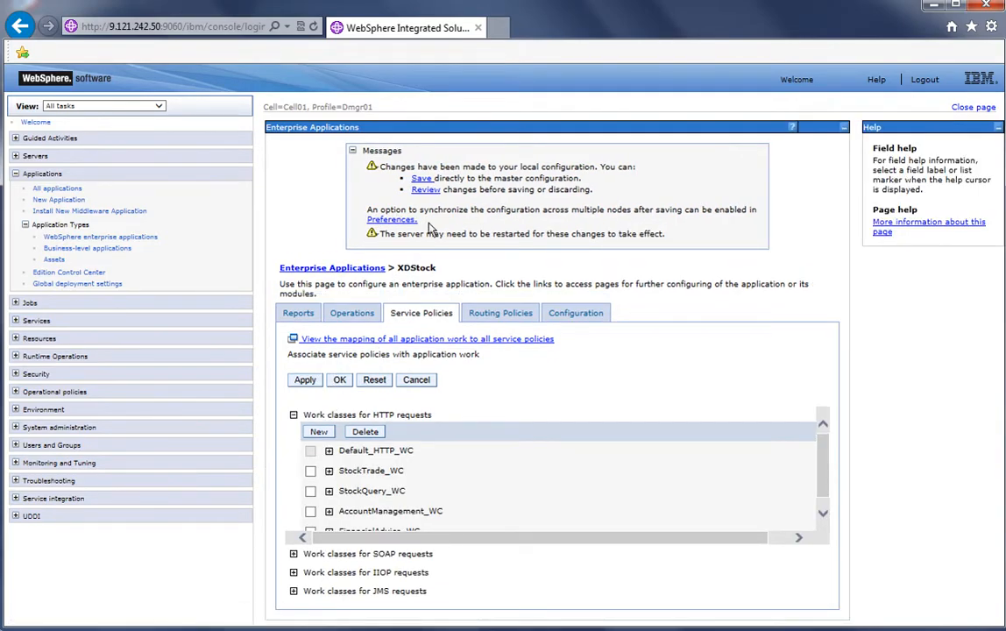
{"action": "left_click", "coordinate": [423, 179]}
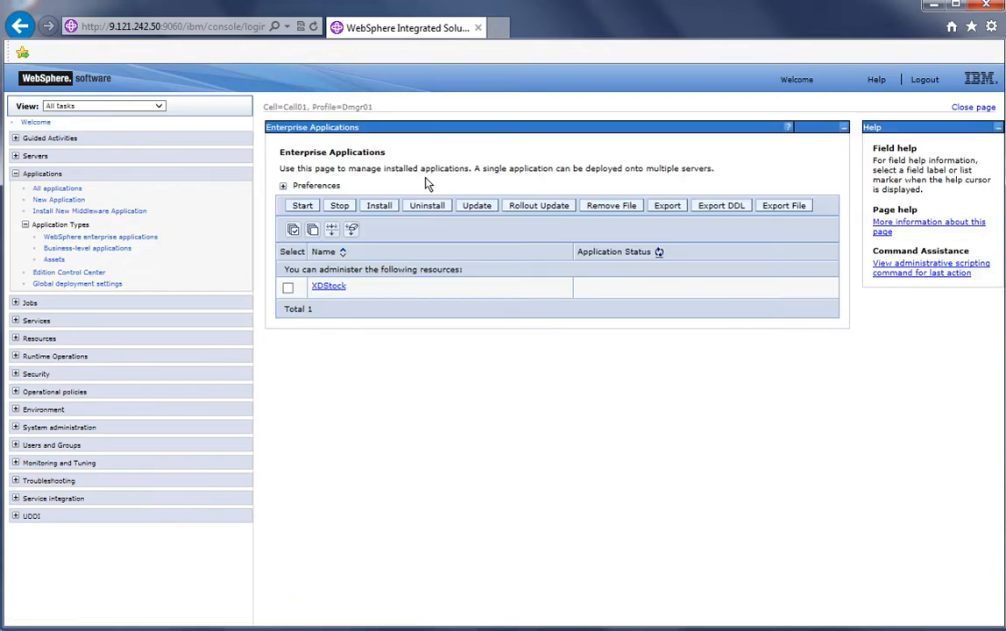
Classify StockQuery_WC requests to transaction class StockQuery_TC (Bronze_SP) in XDStock's service policies, apply, and save
{"action": "left_click", "coordinate": [352, 287]}
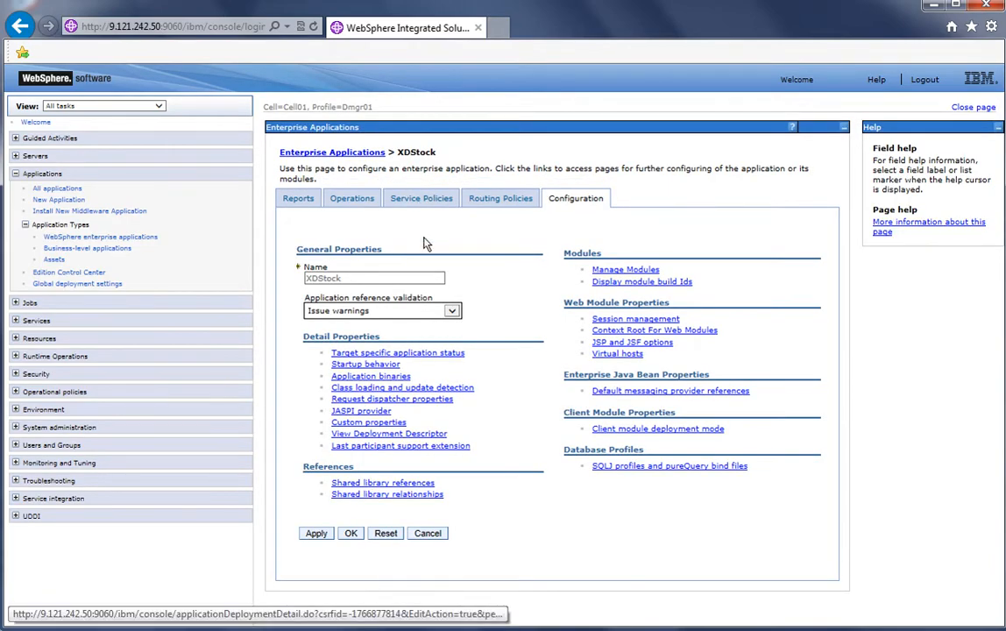
{"action": "left_click", "coordinate": [387, 190]}
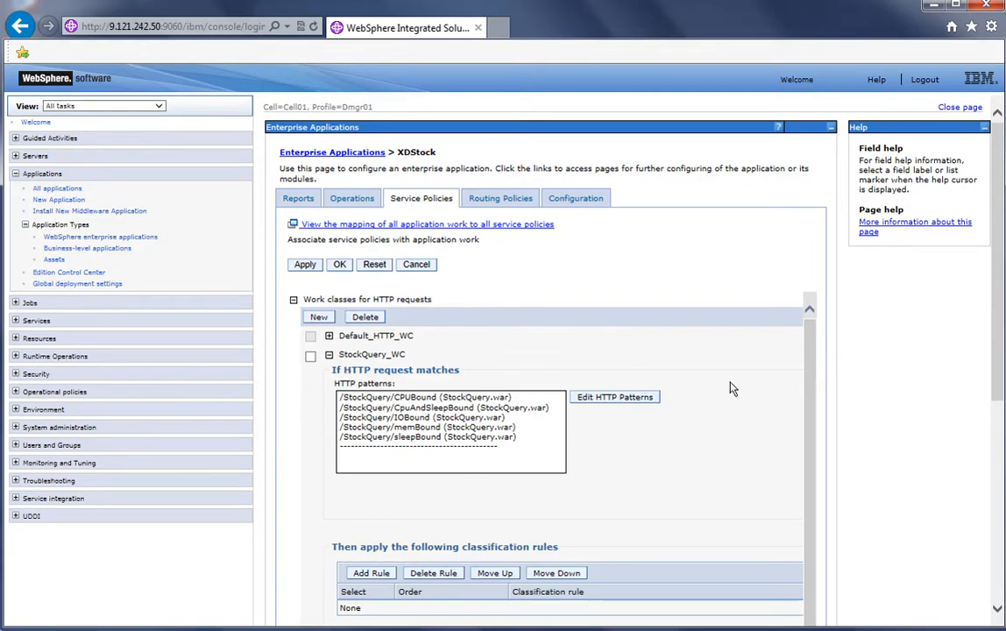
{"action": "left_click_drag", "start_coordinate": [994, 300], "coordinate": [1002, 387]}
{"action": "left_click", "coordinate": [512, 365]}
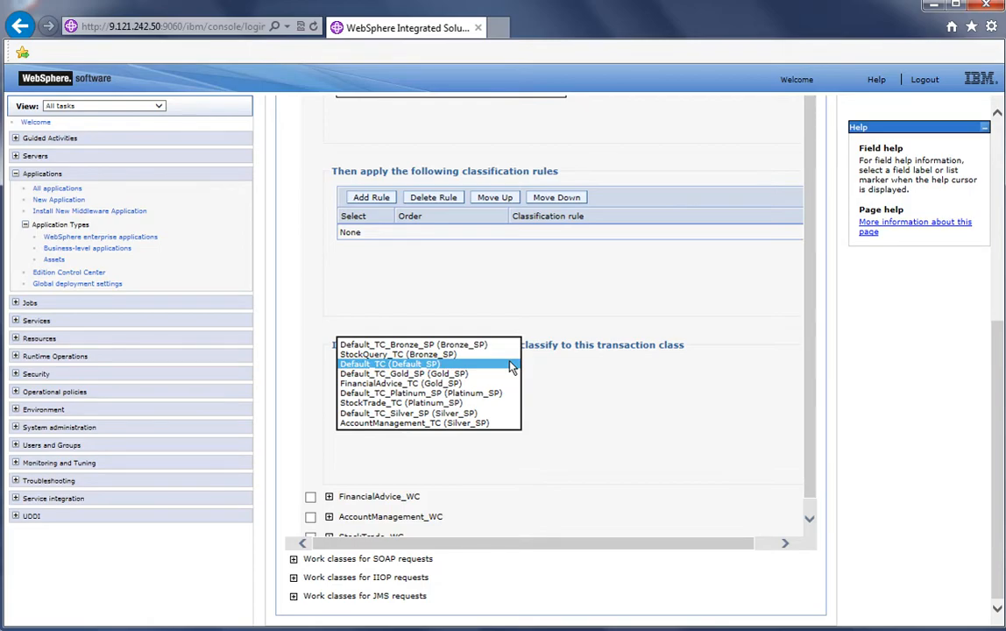
{"action": "left_click", "coordinate": [460, 354]}
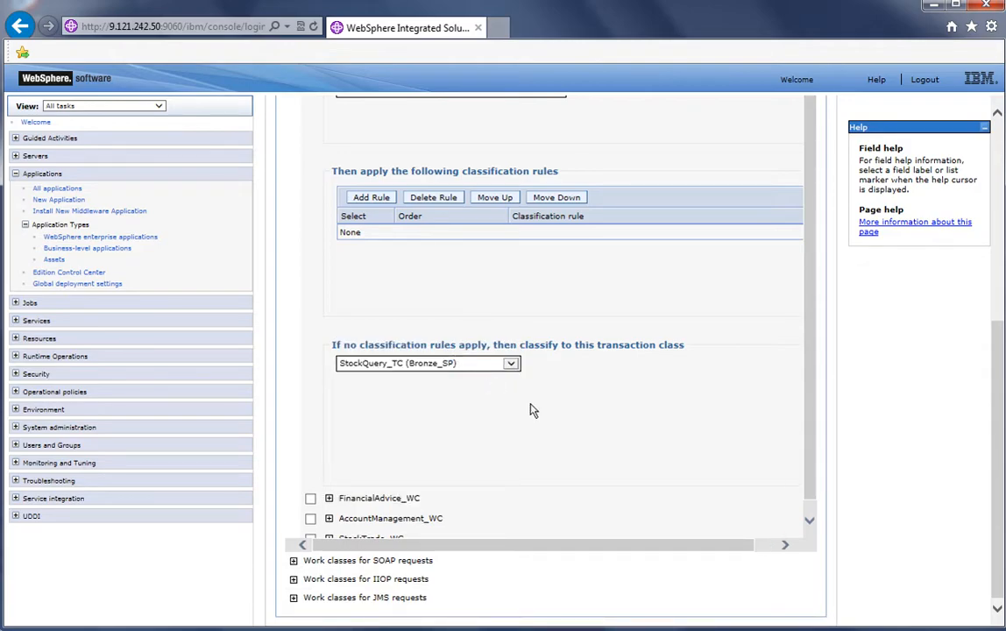
{"action": "scroll", "coordinate": [816, 462], "scroll_direction": "down", "scroll_amount": 1}
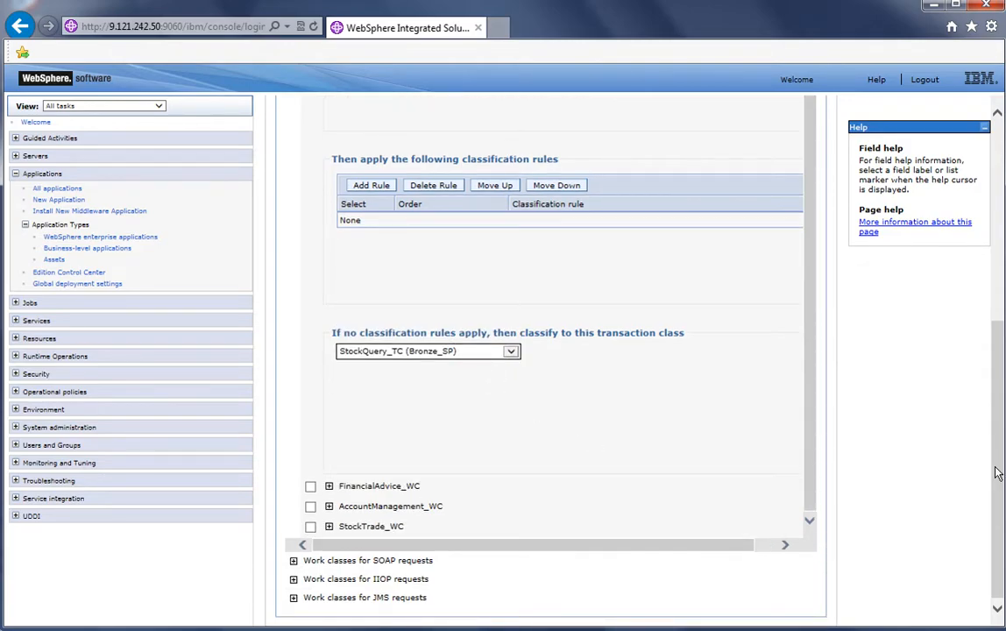
{"action": "scroll", "coordinate": [994, 464], "scroll_direction": "up", "scroll_amount": 5}
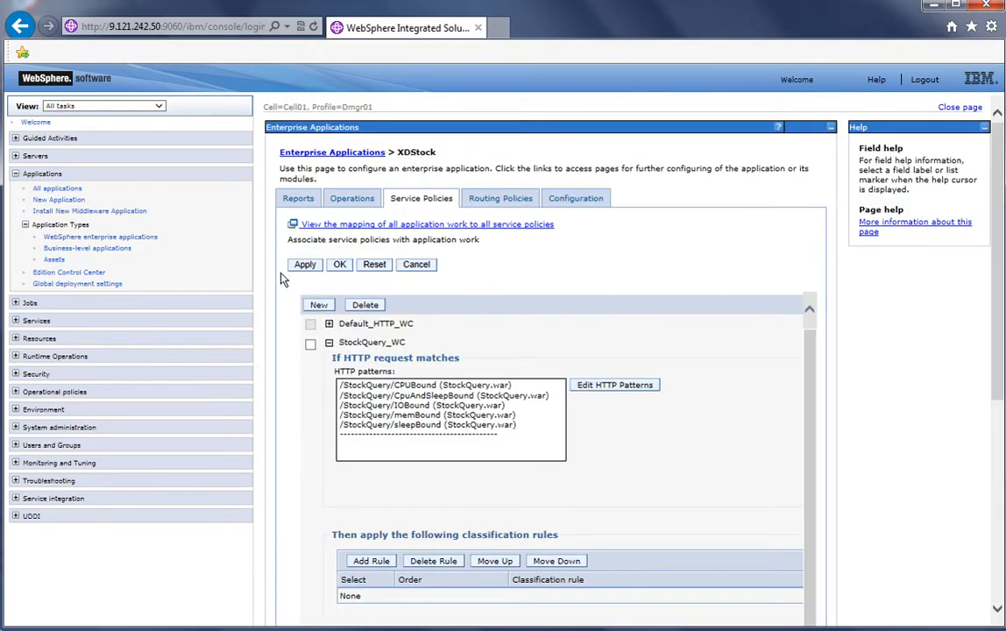
{"action": "left_click", "coordinate": [303, 264]}
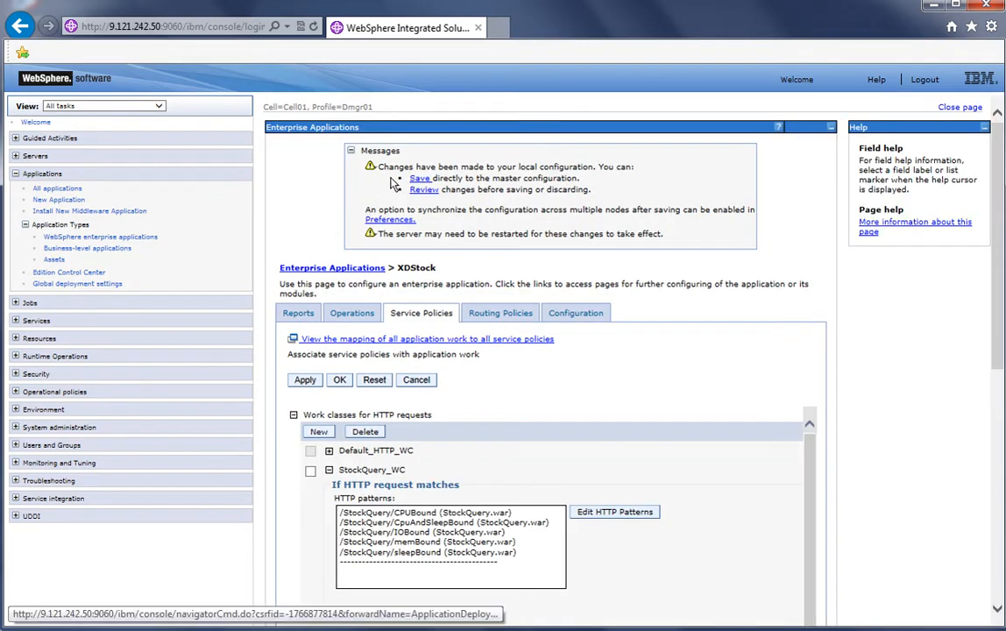
{"action": "left_click", "coordinate": [421, 179]}
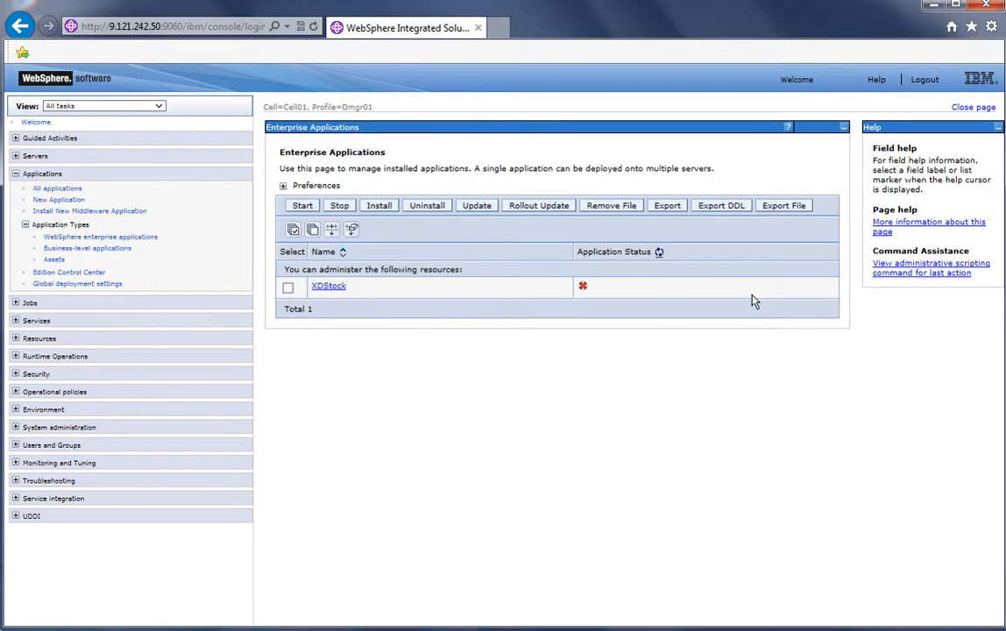
Classify FinancialAdvice_WC requests to transaction class FinancialAdvice_TC (Gold_SP) and apply the change
{"action": "left_click", "coordinate": [328, 287]}
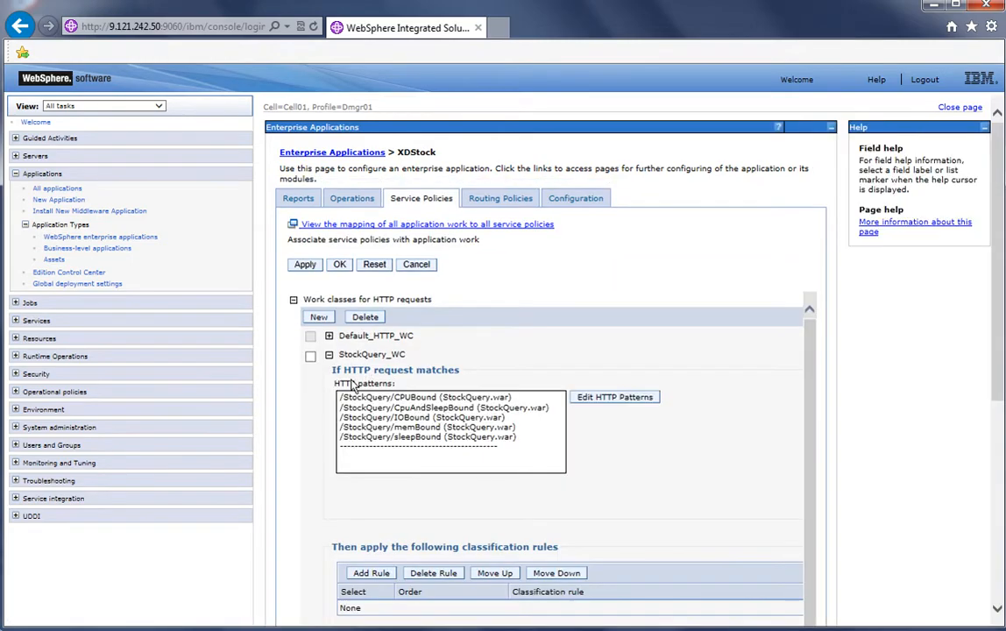
{"action": "left_click", "coordinate": [330, 356]}
{"action": "left_click", "coordinate": [328, 376]}
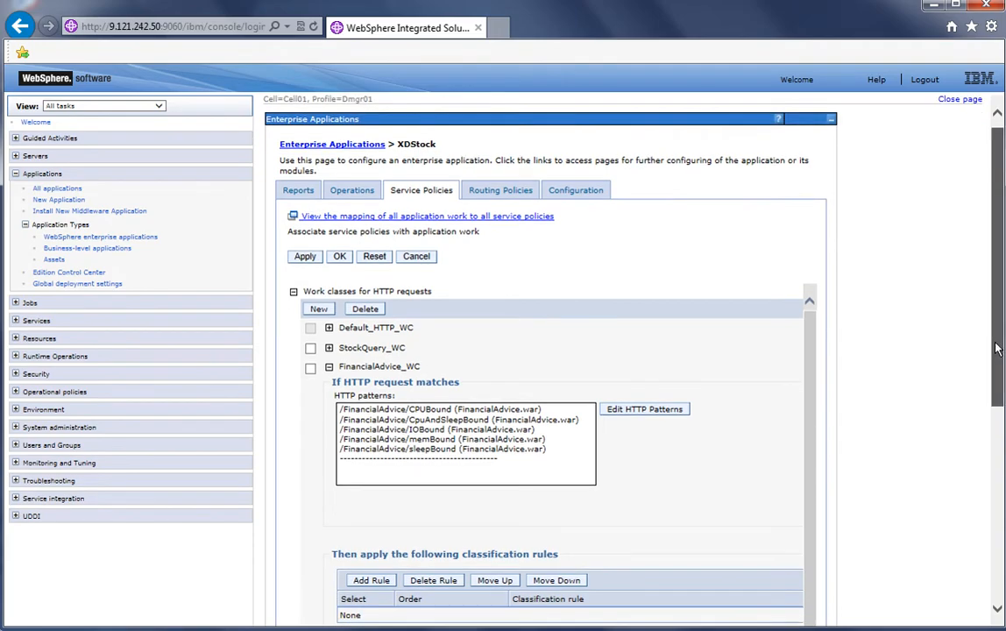
{"action": "scroll", "coordinate": [996, 349], "scroll_direction": "down", "scroll_amount": 5}
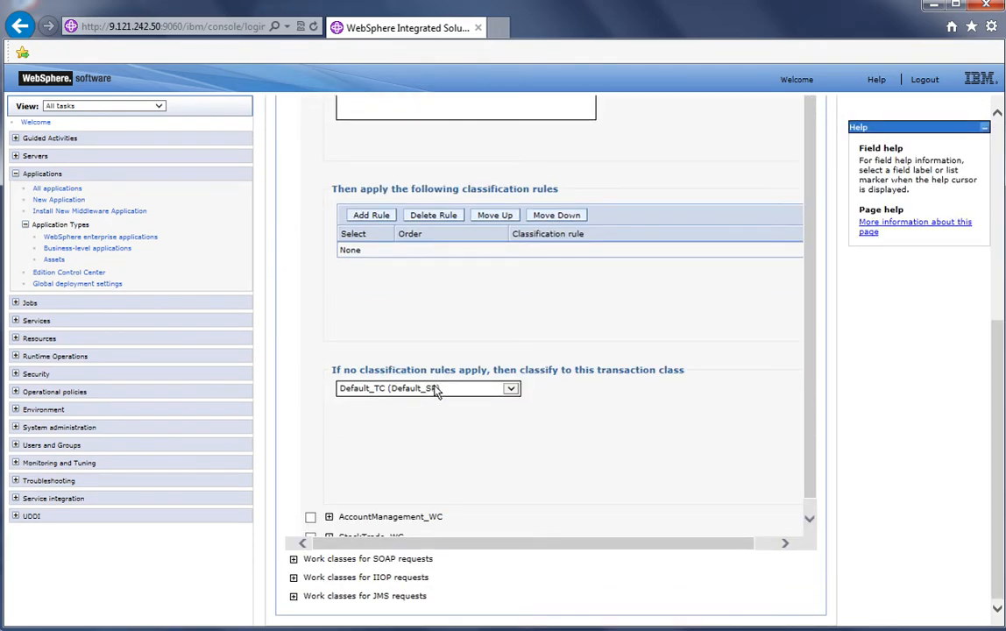
{"action": "left_click", "coordinate": [435, 391]}
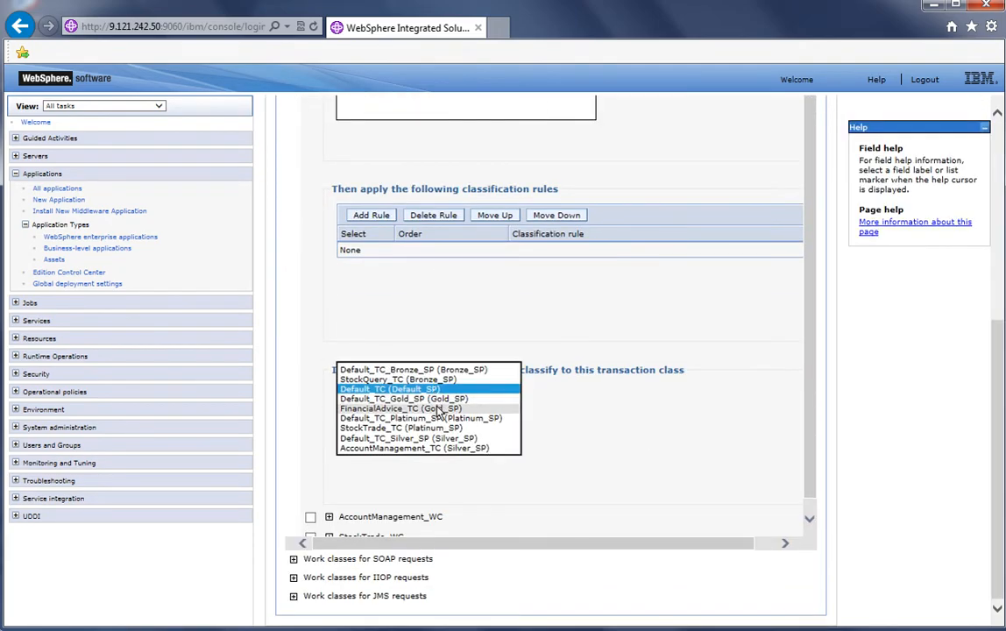
{"action": "left_click", "coordinate": [437, 409]}
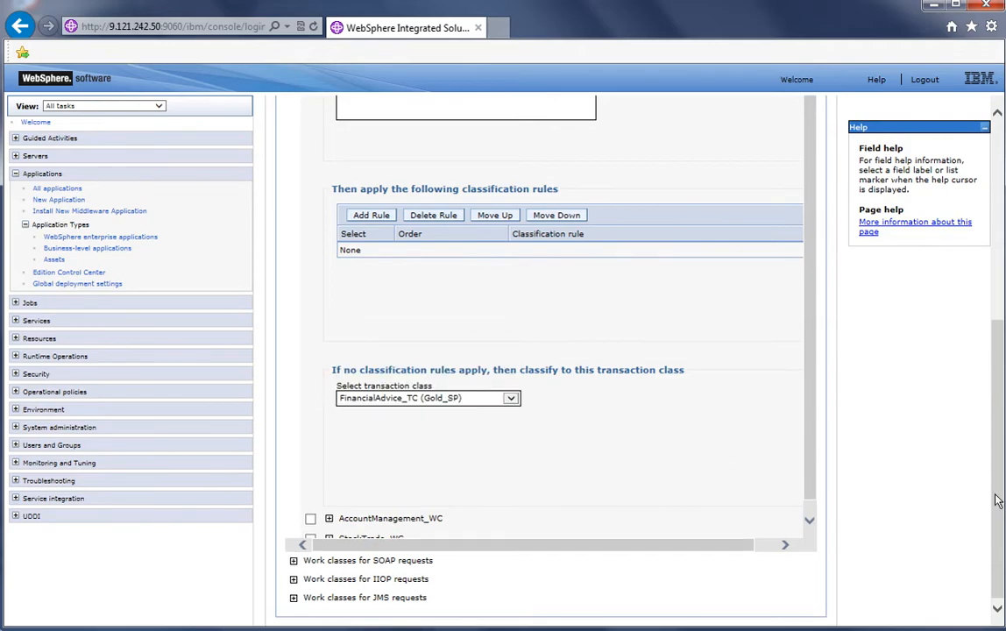
{"action": "scroll", "coordinate": [892, 456], "scroll_direction": "up", "scroll_amount": 5}
{"action": "left_click", "coordinate": [304, 212]}
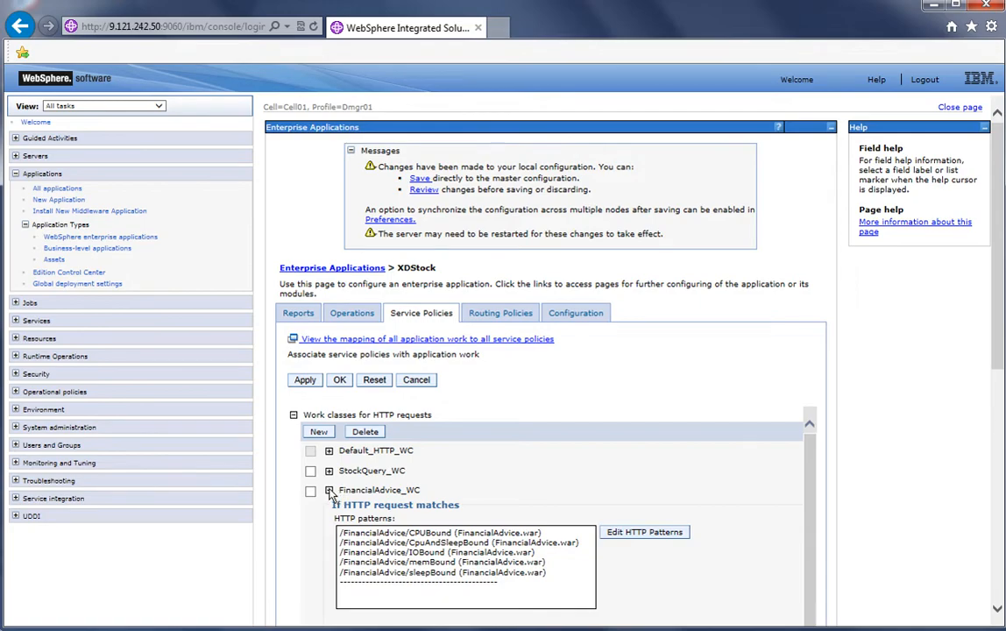
Classify AccountManagement_WC requests to transaction class AccountManagement_TC (Silver_SP) and apply the change
{"action": "left_click", "coordinate": [328, 492]}
{"action": "left_click", "coordinate": [329, 511]}
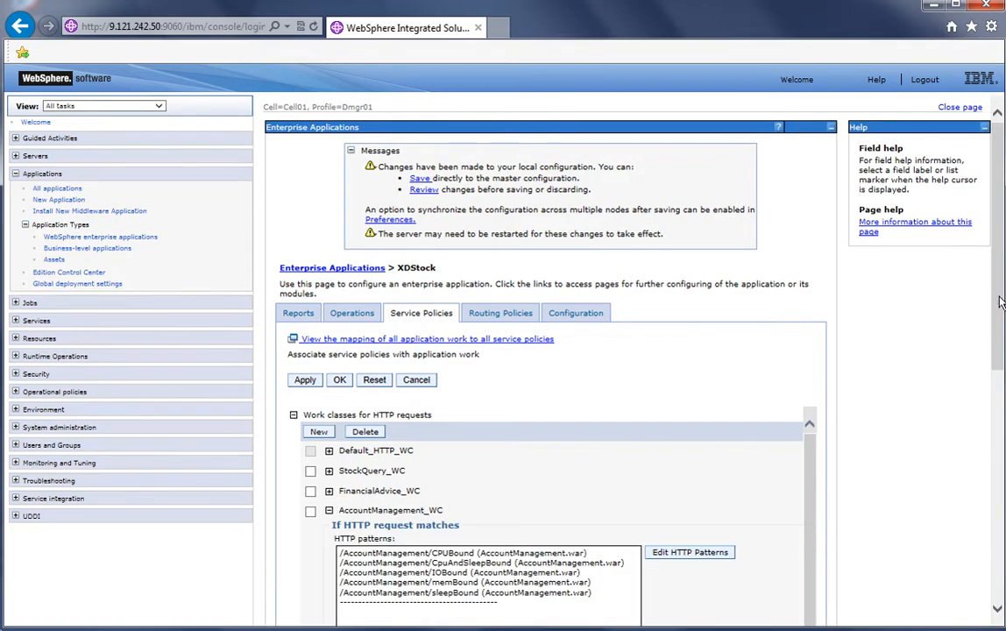
{"action": "scroll", "coordinate": [727, 443], "scroll_direction": "down", "scroll_amount": 6}
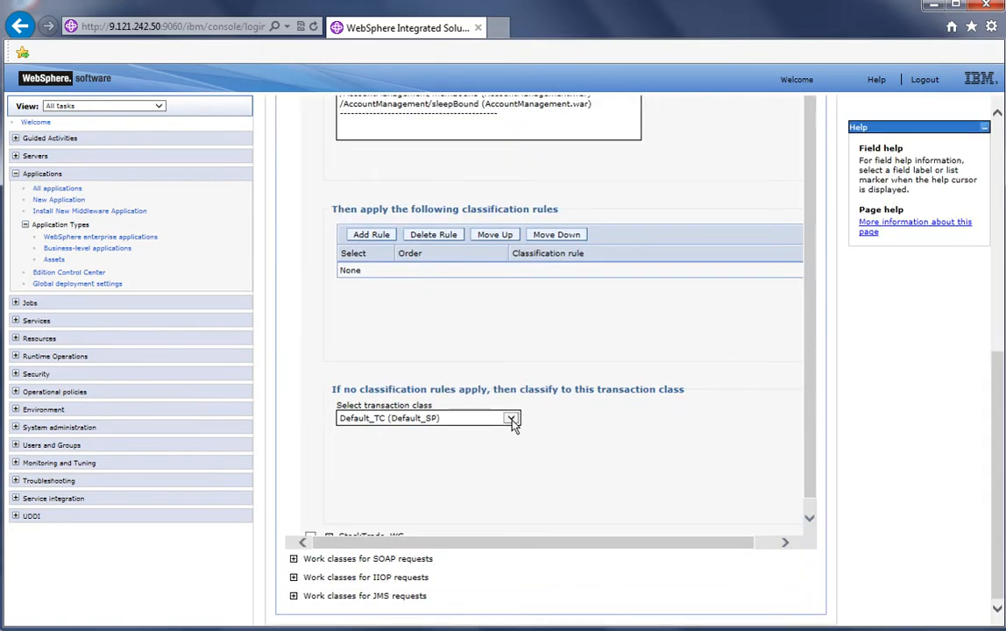
{"action": "left_click", "coordinate": [511, 420]}
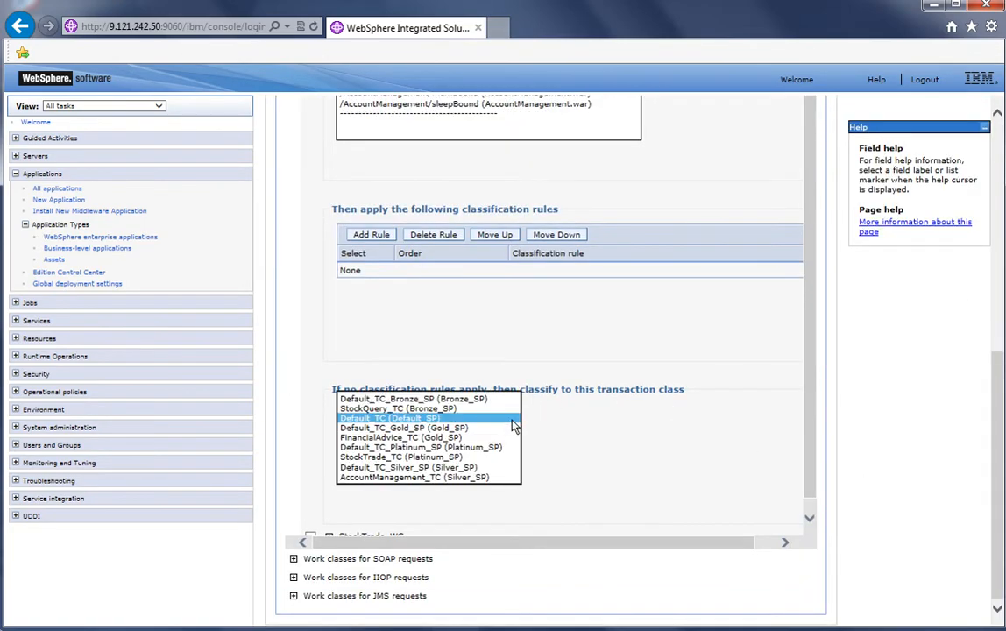
{"action": "left_click", "coordinate": [484, 477]}
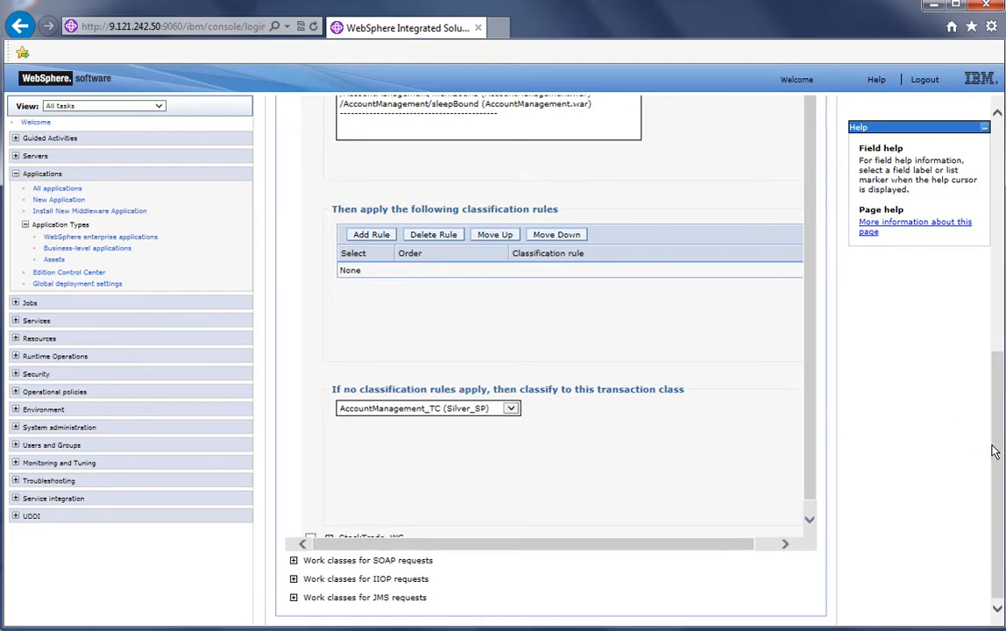
{"action": "scroll", "coordinate": [895, 210], "scroll_direction": "up", "scroll_amount": 6}
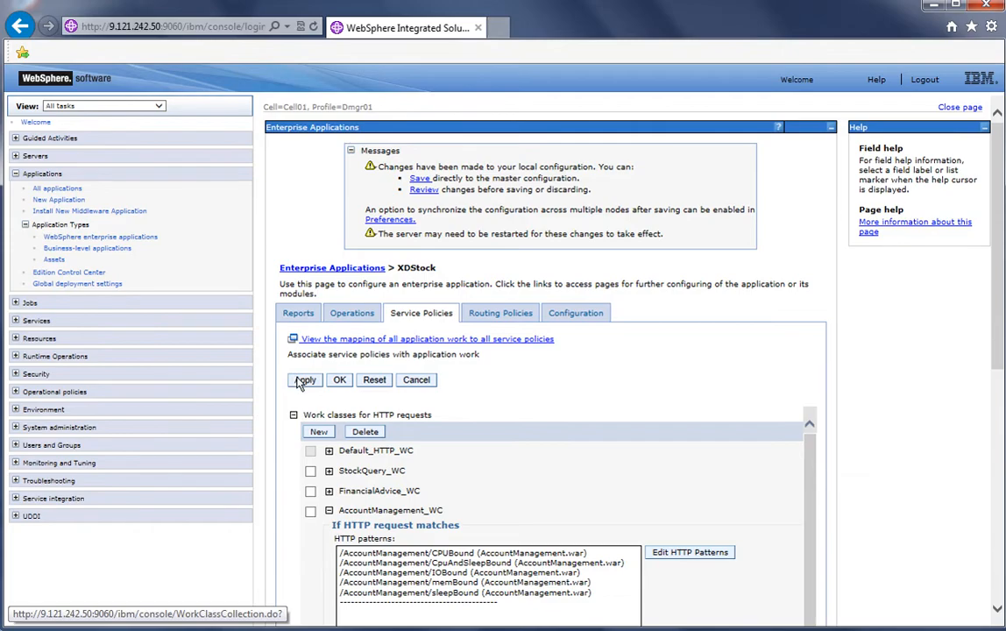
{"action": "left_click", "coordinate": [302, 382]}
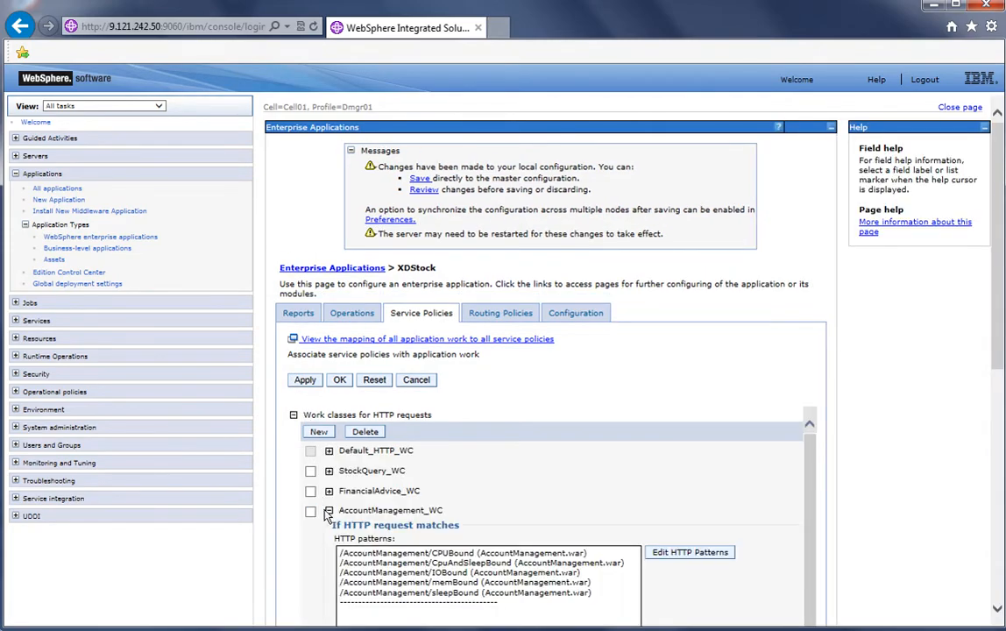
Classify StockTrade_WC requests to transaction class StockTrade_TC (Platinum_SP), confirm, and save to the master configuration
{"action": "left_click", "coordinate": [328, 512]}
{"action": "left_click", "coordinate": [329, 532]}
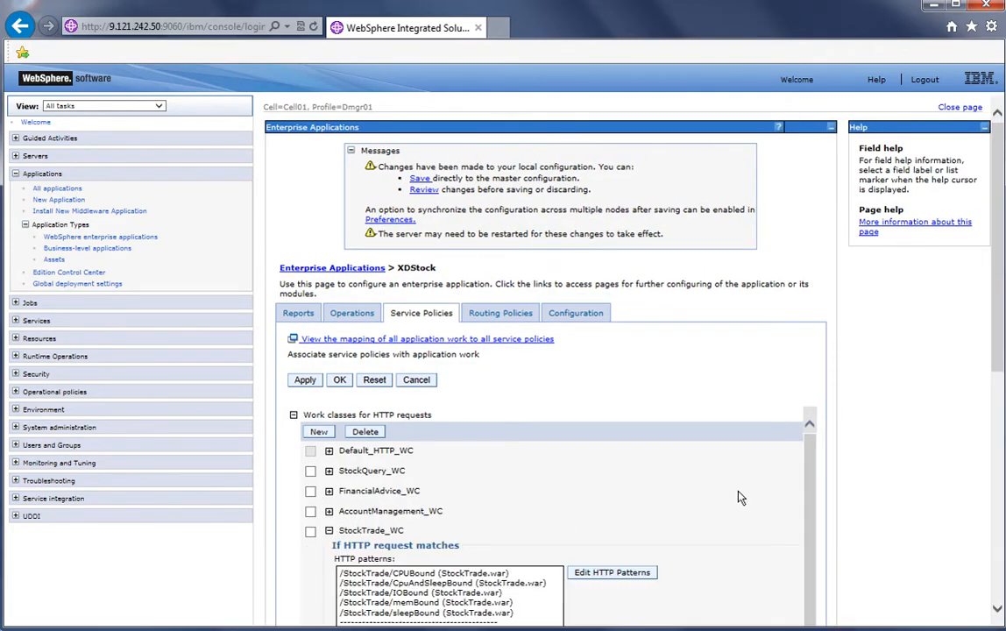
{"action": "scroll", "coordinate": [996, 291], "scroll_direction": "down", "scroll_amount": 5}
{"action": "left_click_drag", "start_coordinate": [997, 290], "coordinate": [997, 523]}
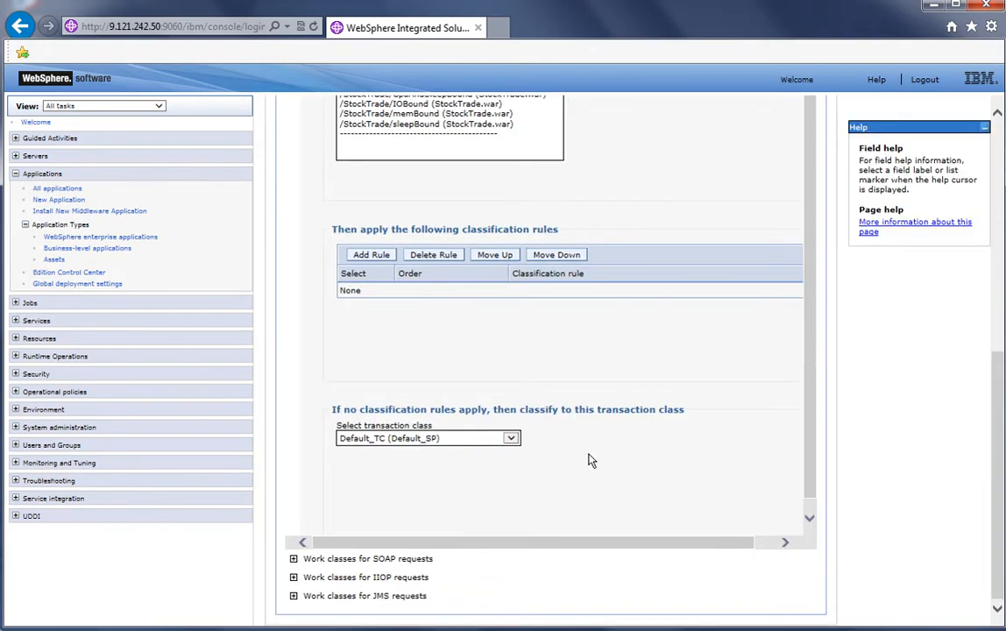
{"action": "left_click", "coordinate": [511, 439]}
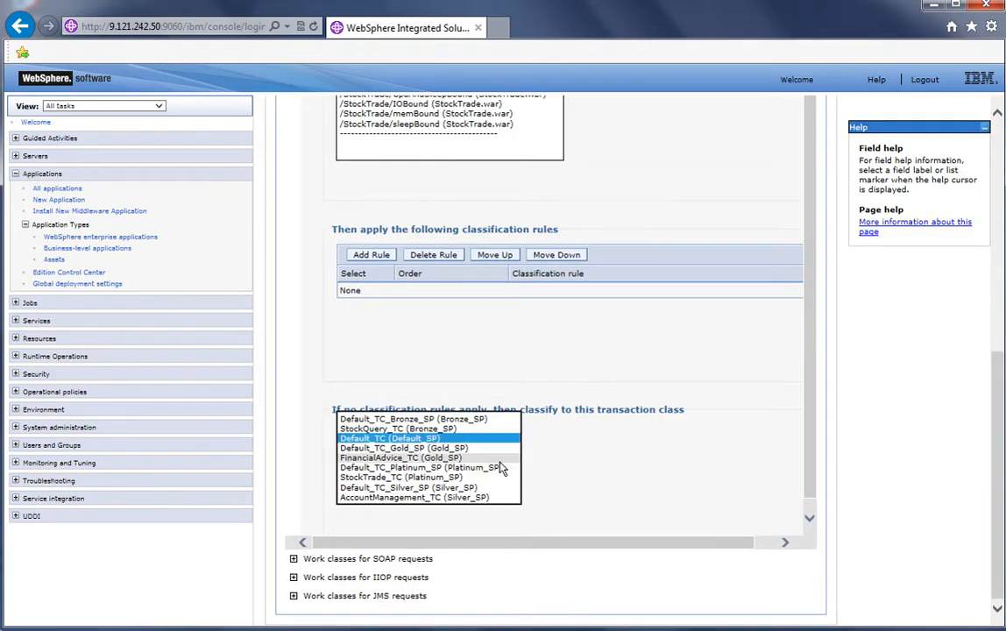
{"action": "left_click", "coordinate": [412, 478]}
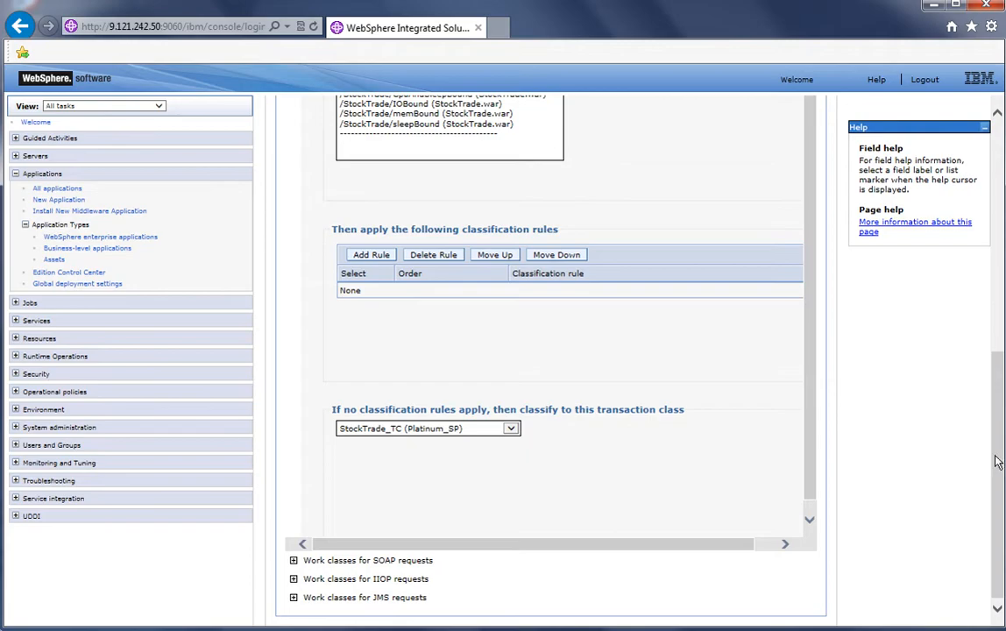
{"action": "left_click_drag", "start_coordinate": [1000, 408], "coordinate": [997, 171]}
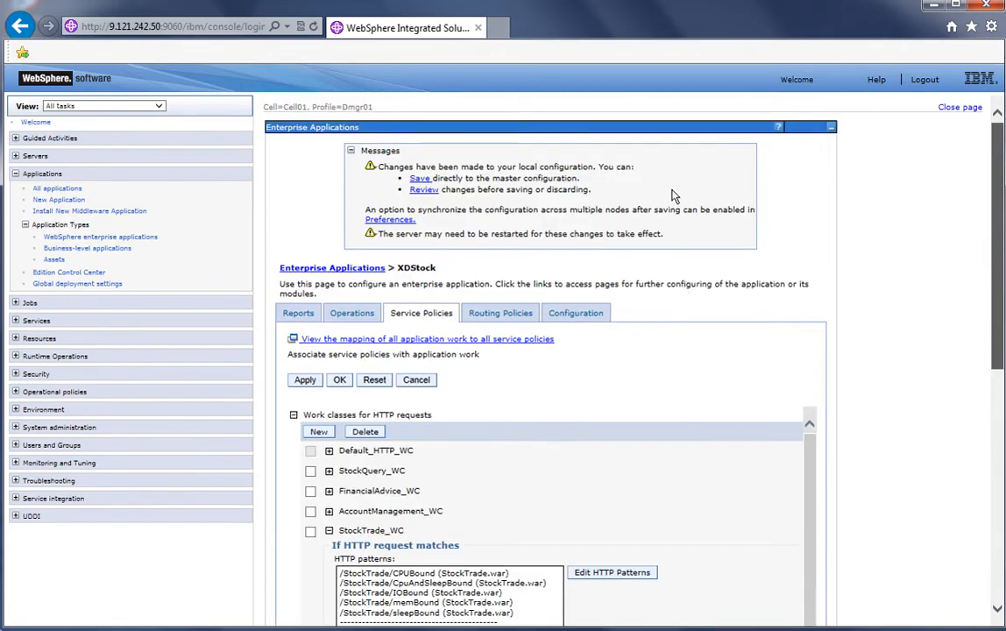
{"action": "left_click", "coordinate": [340, 380]}
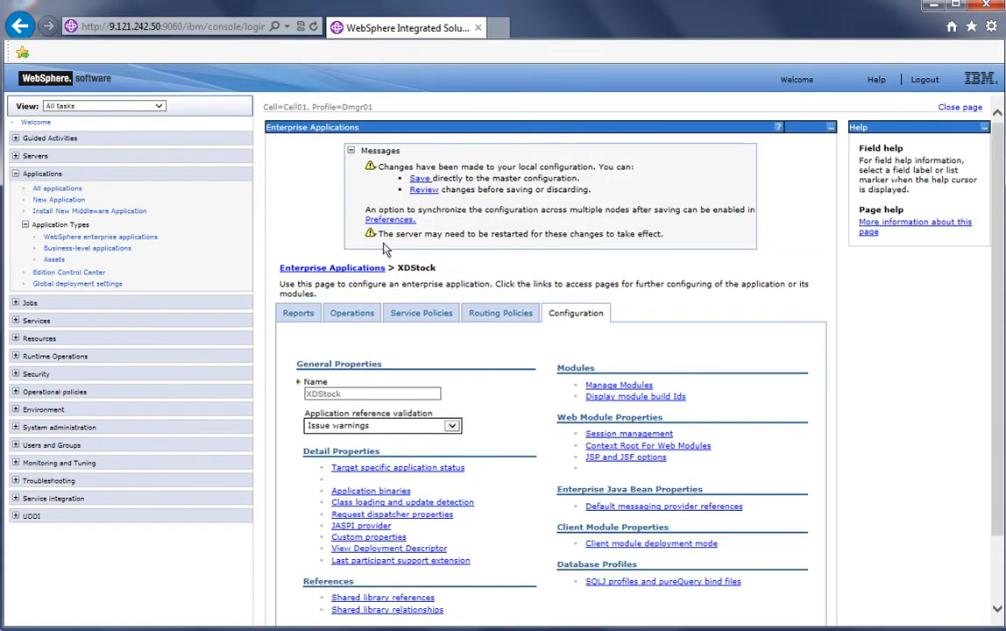
{"action": "left_click", "coordinate": [419, 179]}
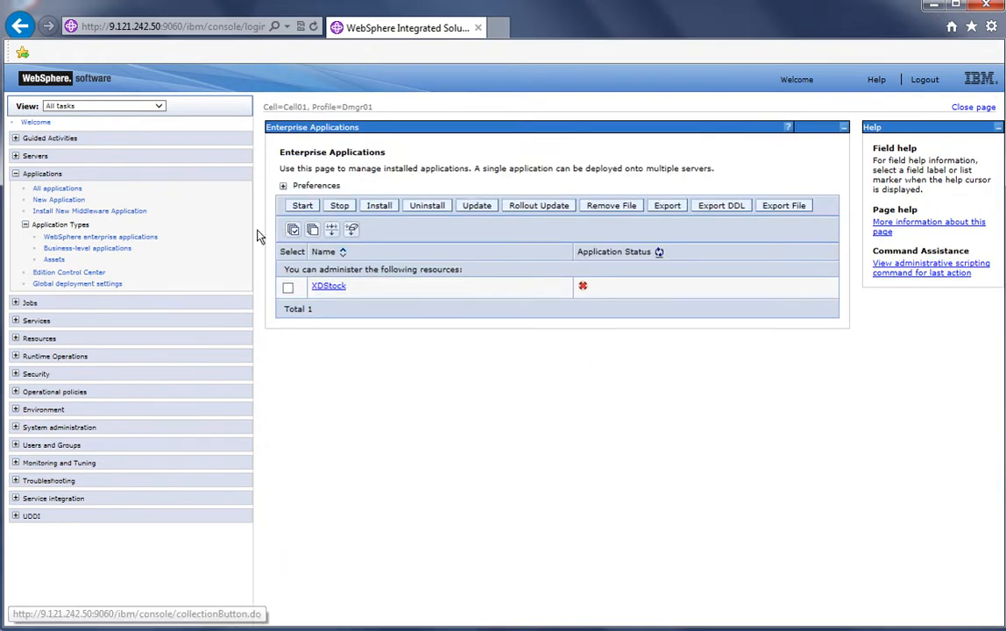
Set the Application Placement Controller's minimum time between placement change to 1 minute and save to the master configuration
{"action": "left_click", "coordinate": [25, 225]}
{"action": "left_click", "coordinate": [15, 173]}
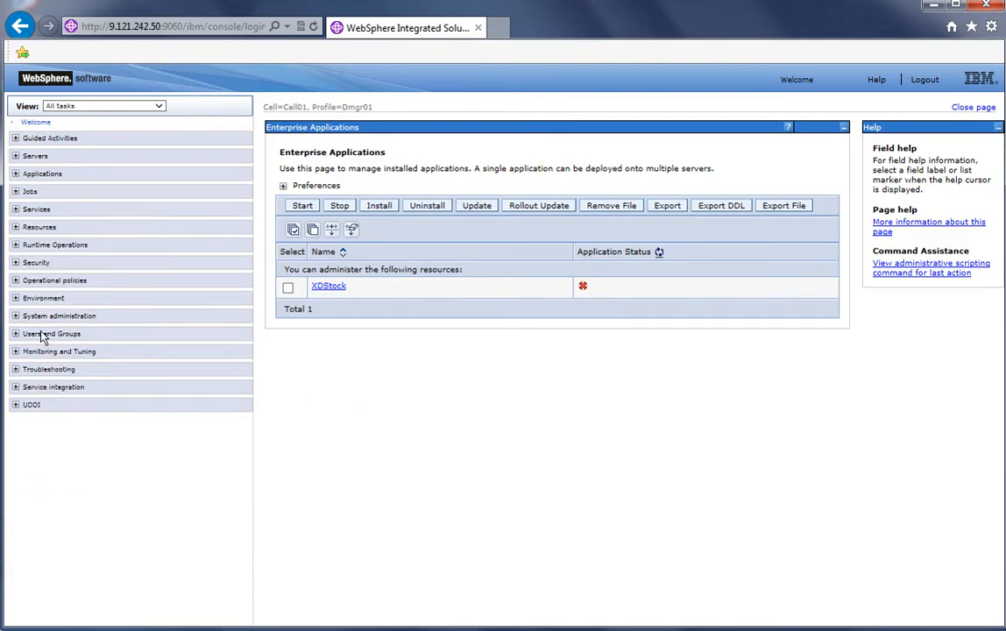
{"action": "left_click", "coordinate": [15, 281]}
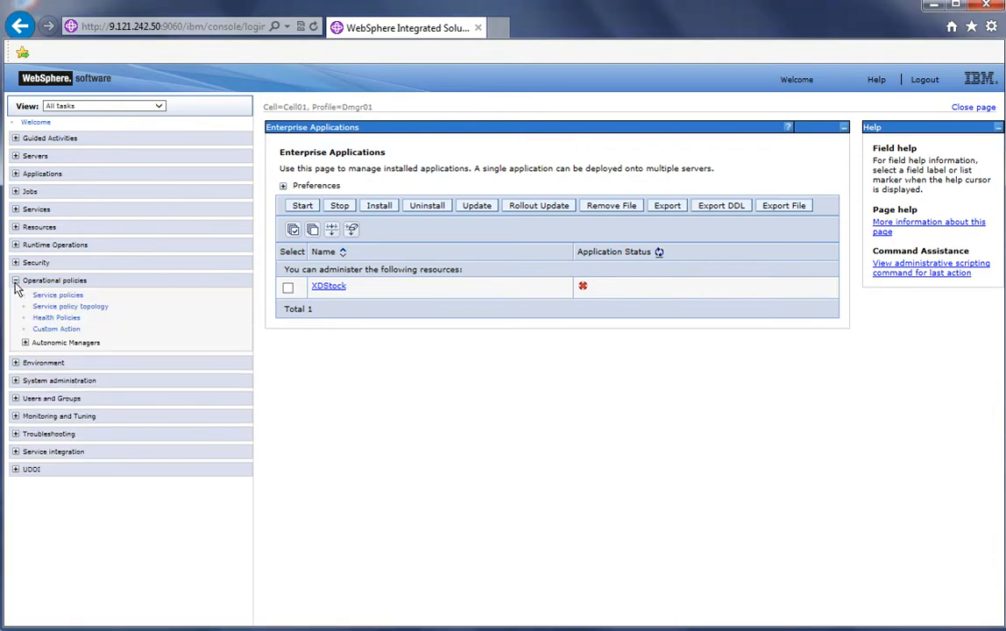
{"action": "left_click", "coordinate": [26, 344]}
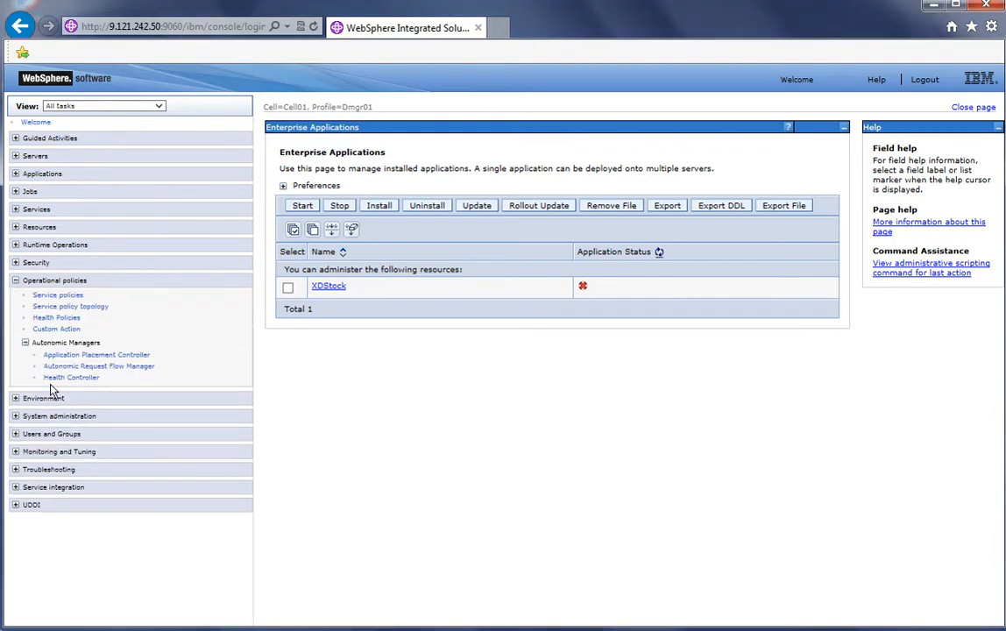
{"action": "left_click", "coordinate": [89, 356]}
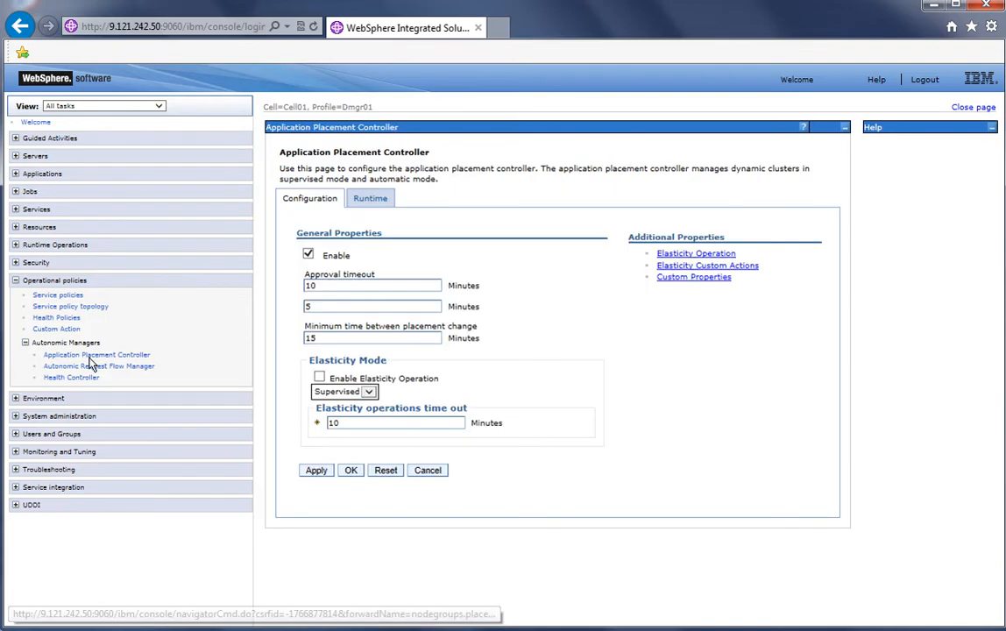
{"action": "double_click", "coordinate": [311, 339]}
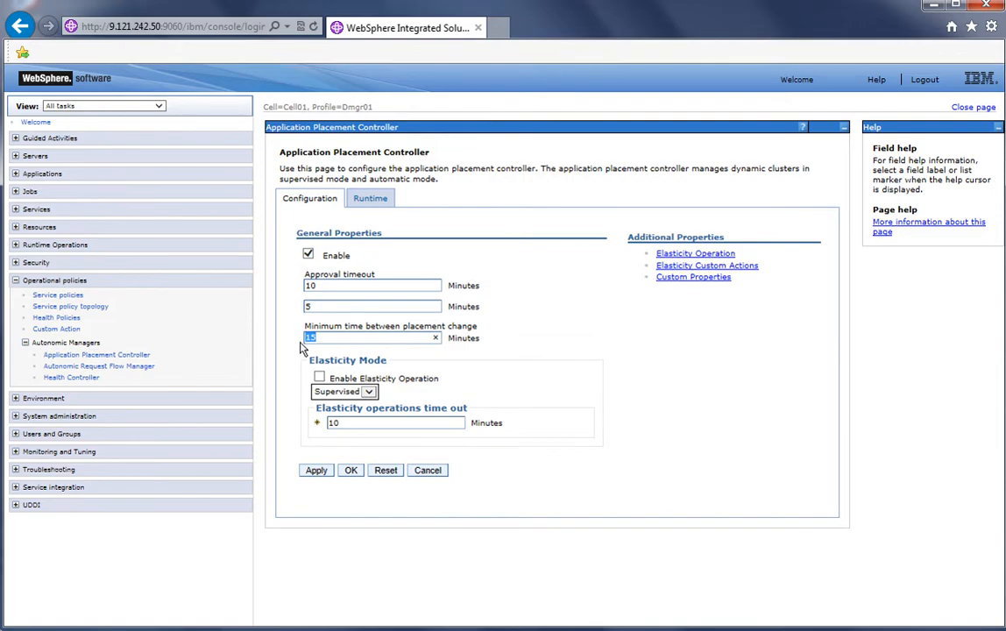
{"action": "type", "text": "1"}
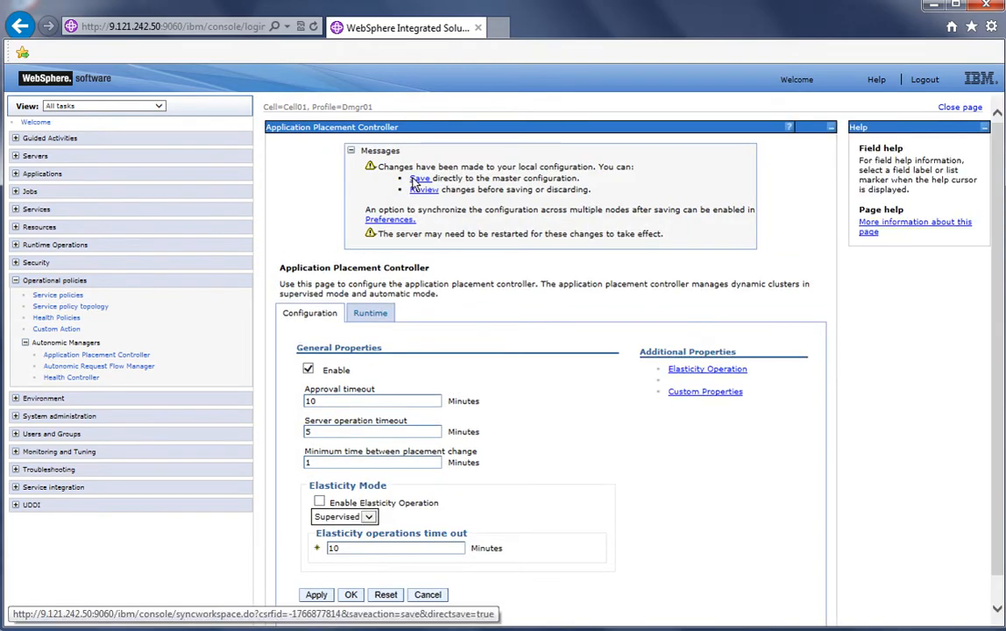
{"action": "left_click", "coordinate": [417, 180]}
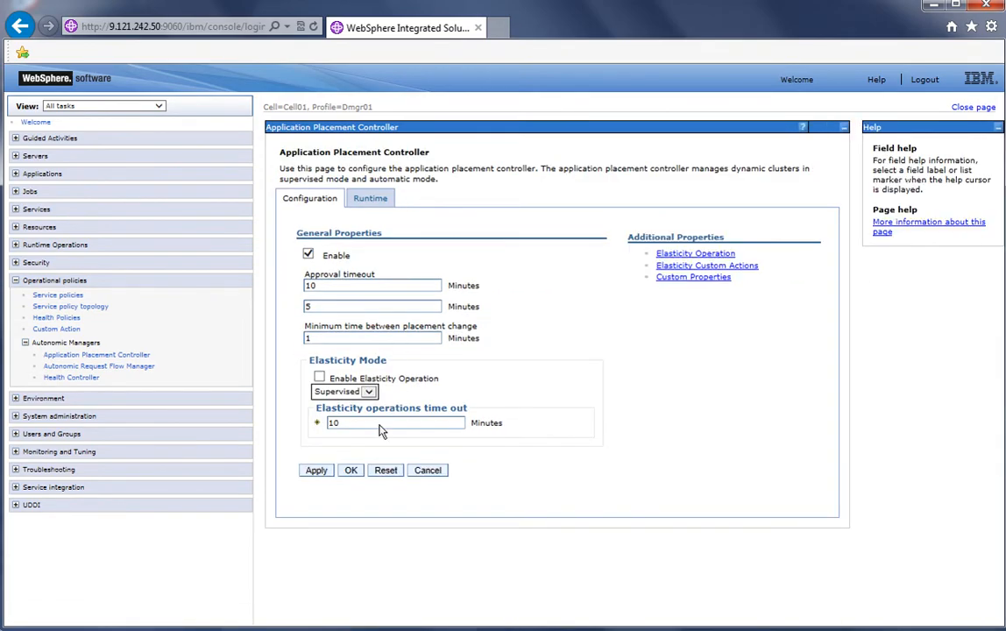
Start the application servers AccountManagement_DC_Node01, FinancialAdvice_DC_Node01 and StockTrade_DC_Node02
{"action": "left_click", "coordinate": [15, 279]}
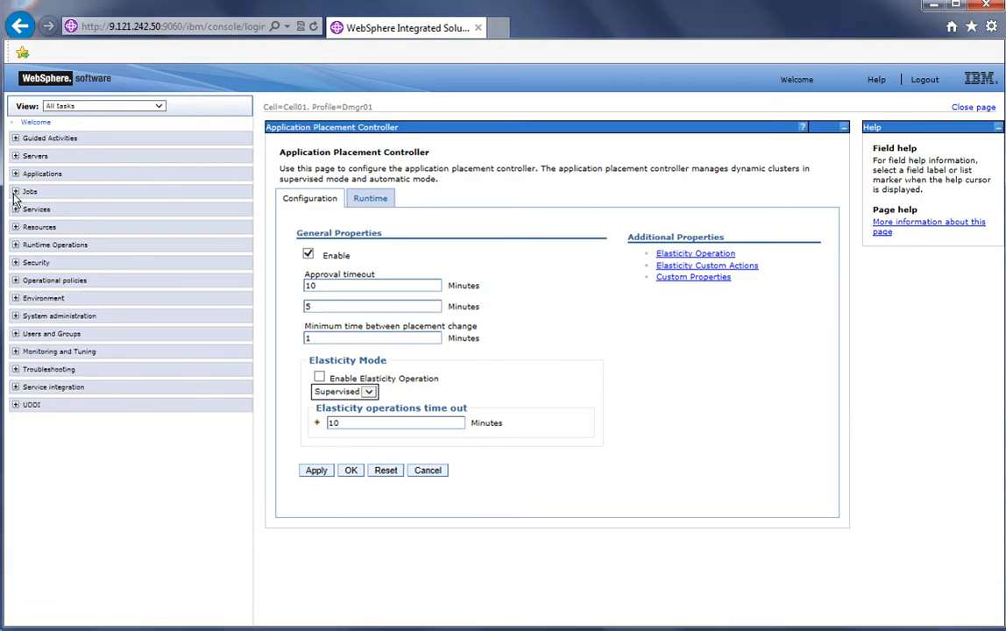
{"action": "left_click", "coordinate": [15, 156]}
{"action": "left_click", "coordinate": [25, 196]}
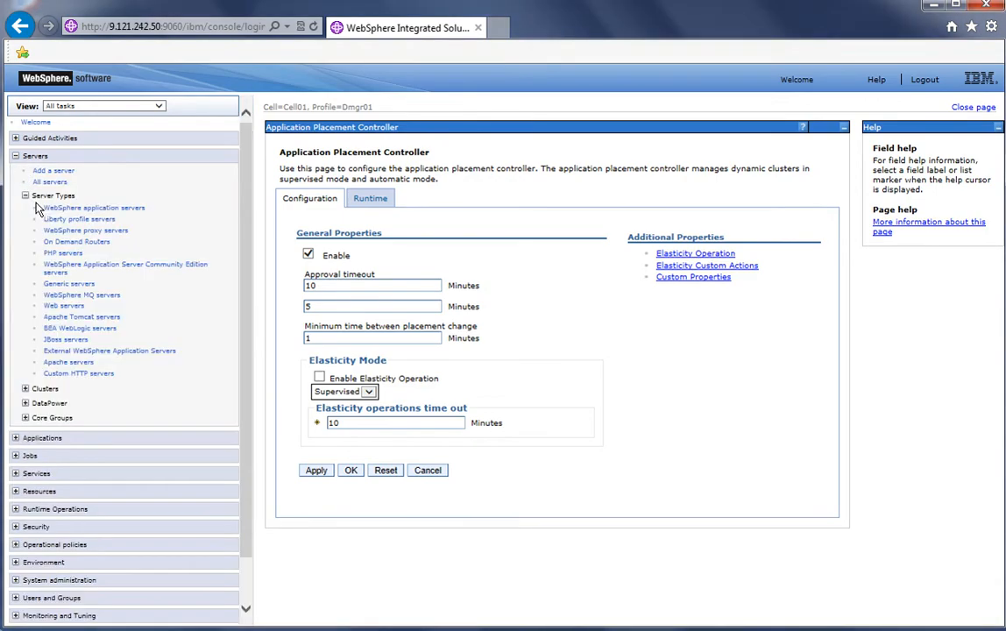
{"action": "left_click", "coordinate": [66, 210]}
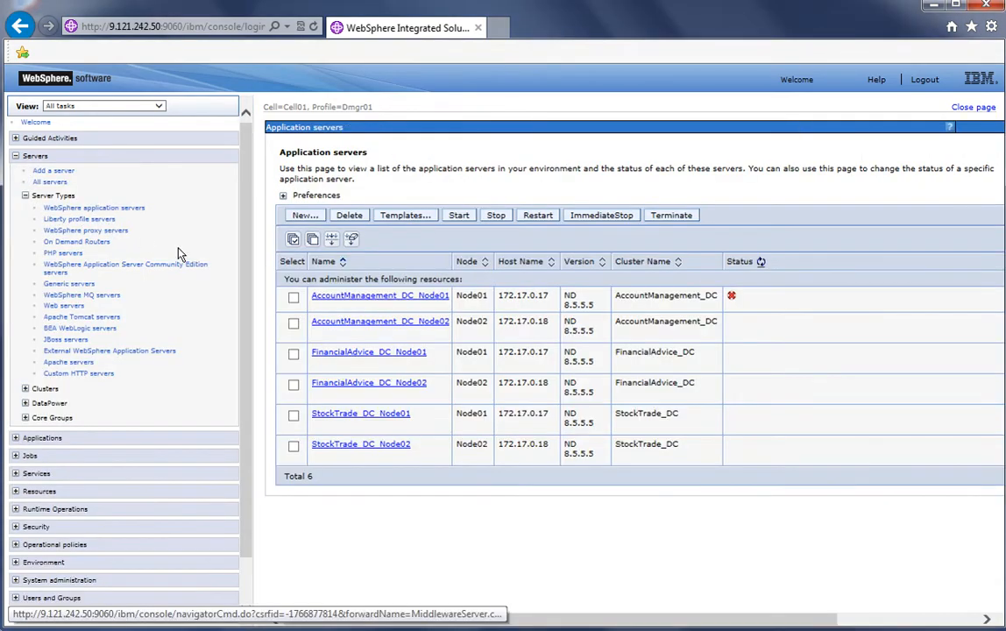
{"action": "left_click", "coordinate": [293, 296]}
{"action": "left_click", "coordinate": [294, 340]}
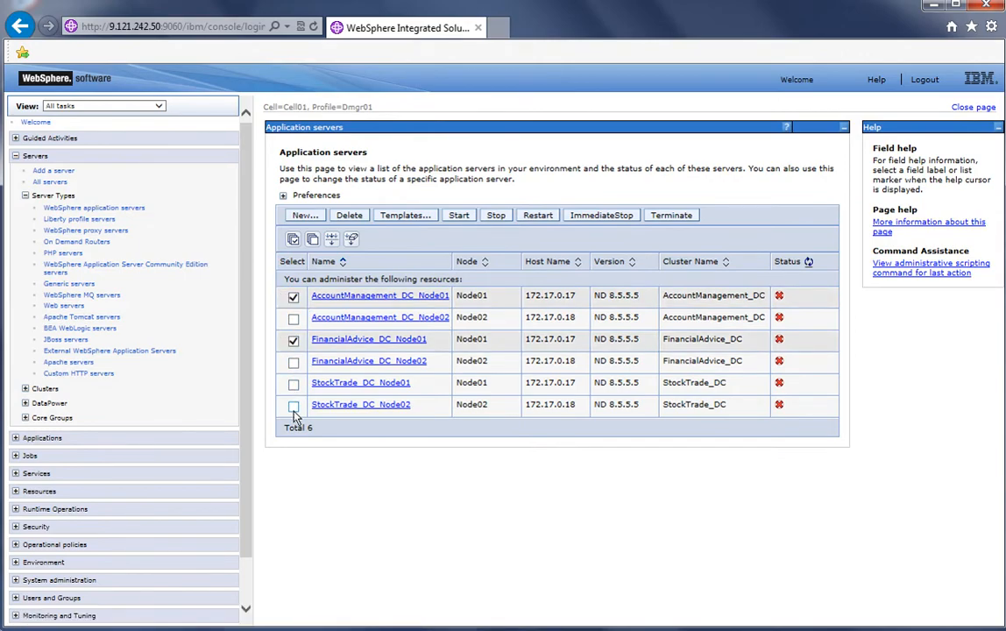
{"action": "left_click", "coordinate": [294, 405]}
{"action": "left_click", "coordinate": [457, 218]}
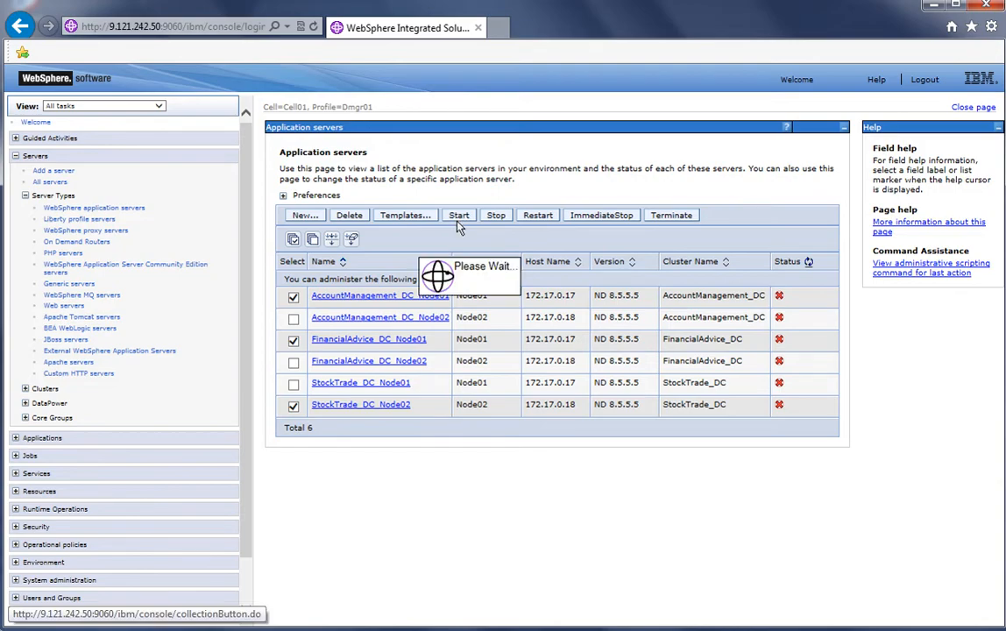
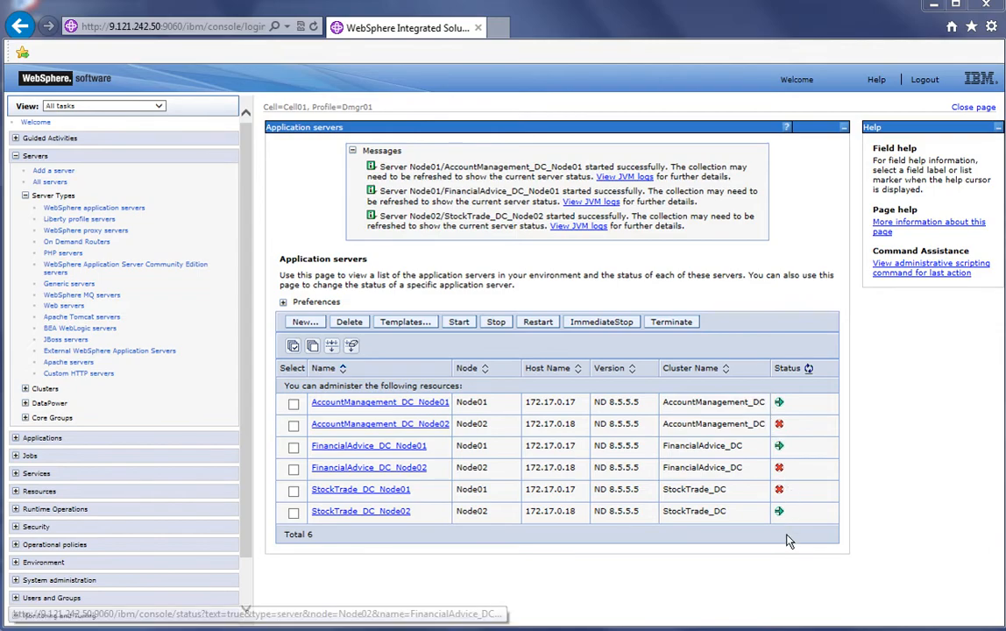
Set the operational mode of all three dynamic clusters, AccountManagement_DC, FinancialAdvice_DC and StockTrade_DC, to Automatic
{"action": "left_click", "coordinate": [26, 197]}
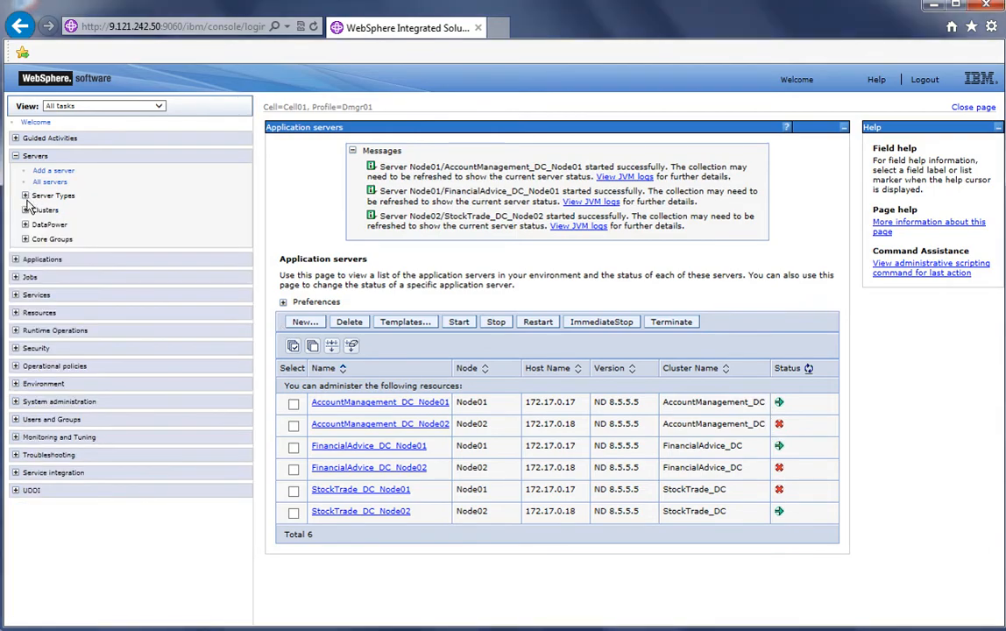
{"action": "left_click", "coordinate": [26, 211]}
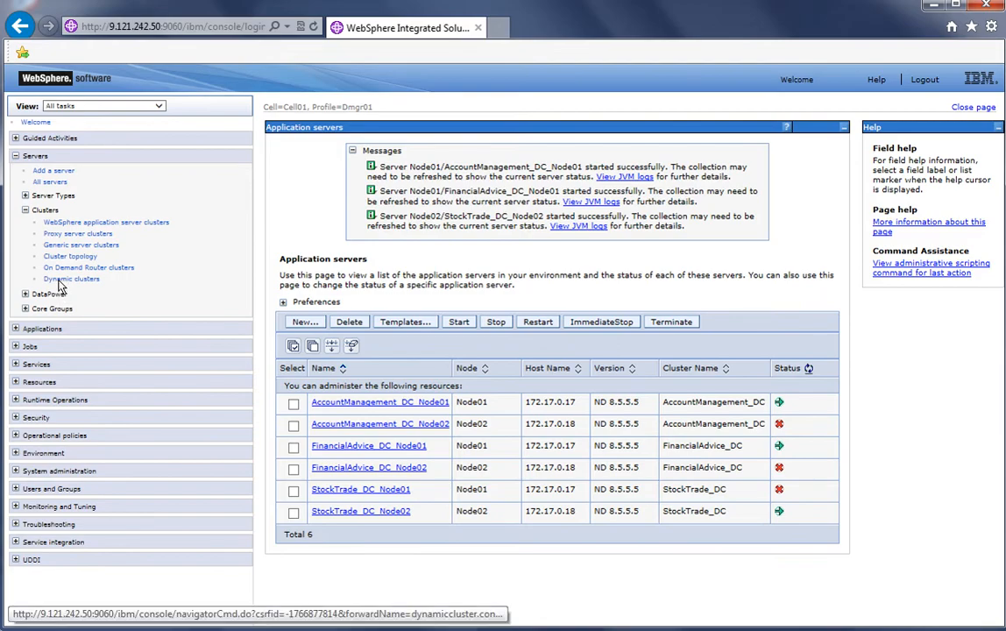
{"action": "left_click", "coordinate": [287, 311]}
{"action": "left_click", "coordinate": [286, 328]}
{"action": "left_click", "coordinate": [286, 349]}
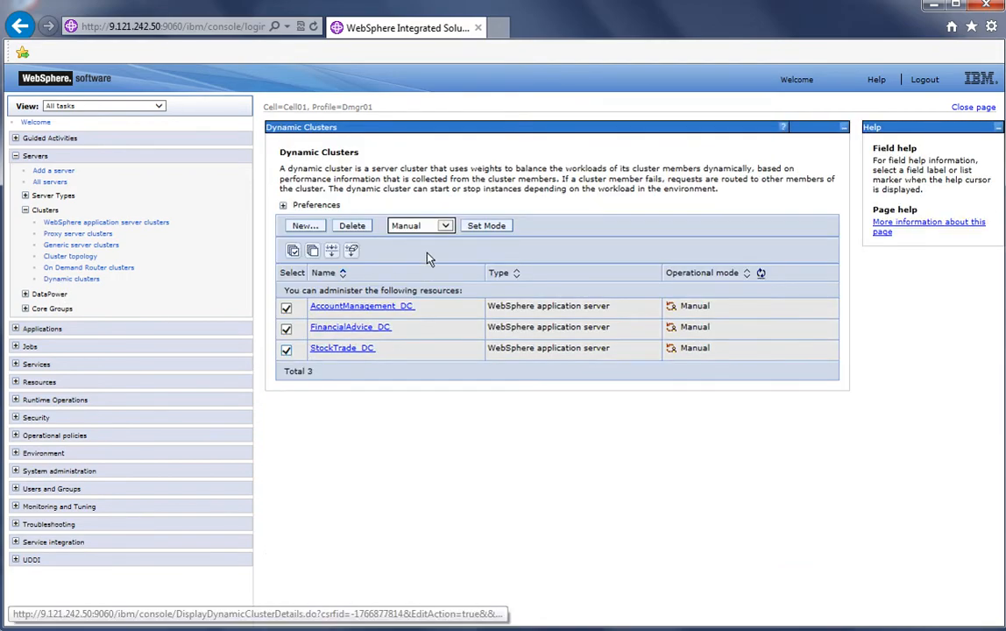
{"action": "left_click", "coordinate": [441, 227]}
{"action": "left_click", "coordinate": [420, 245]}
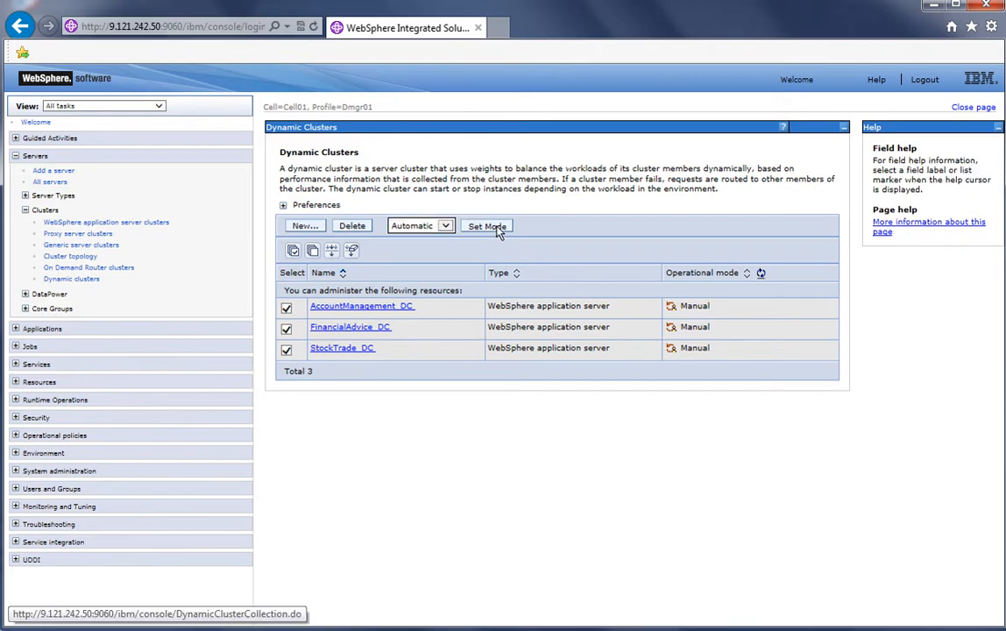
{"action": "left_click", "coordinate": [496, 227]}
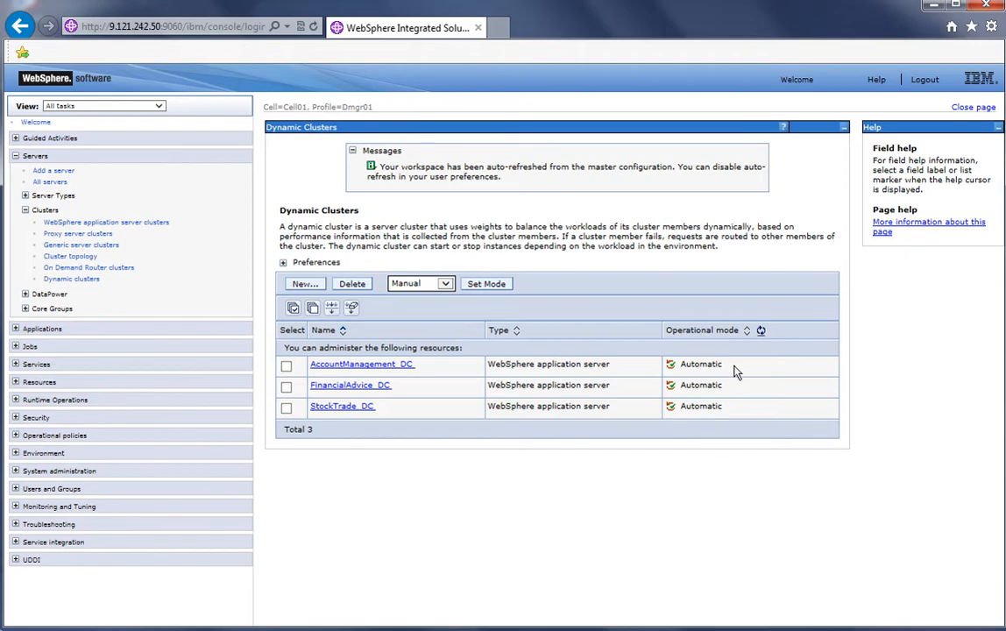
Open the enterprise applications list to check the status of the XDStock application
{"action": "left_click", "coordinate": [24, 209]}
{"action": "left_click", "coordinate": [15, 156]}
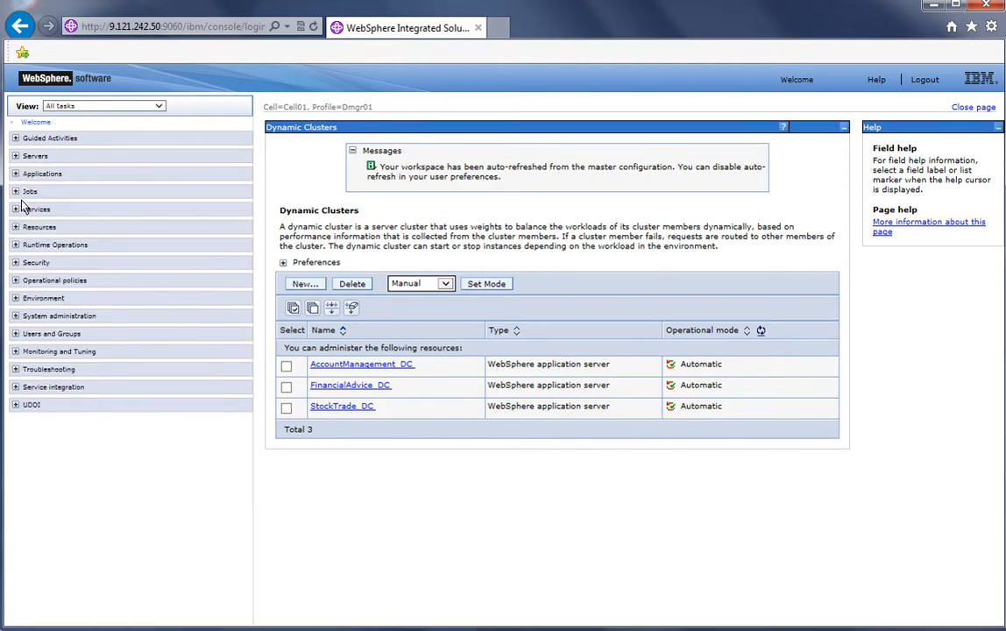
{"action": "left_click", "coordinate": [15, 174]}
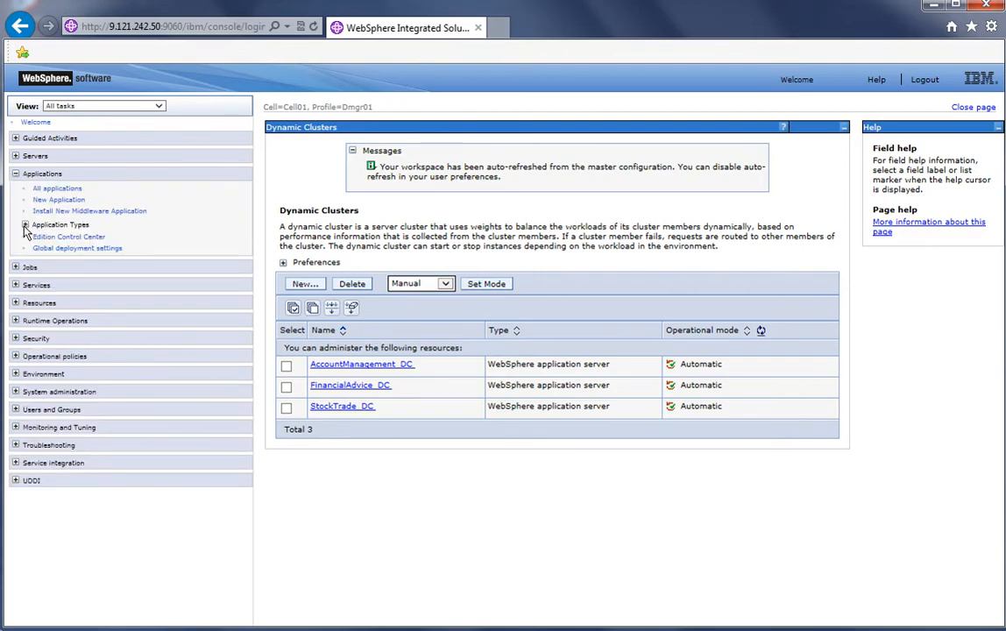
{"action": "left_click", "coordinate": [26, 225]}
{"action": "left_click", "coordinate": [95, 236]}
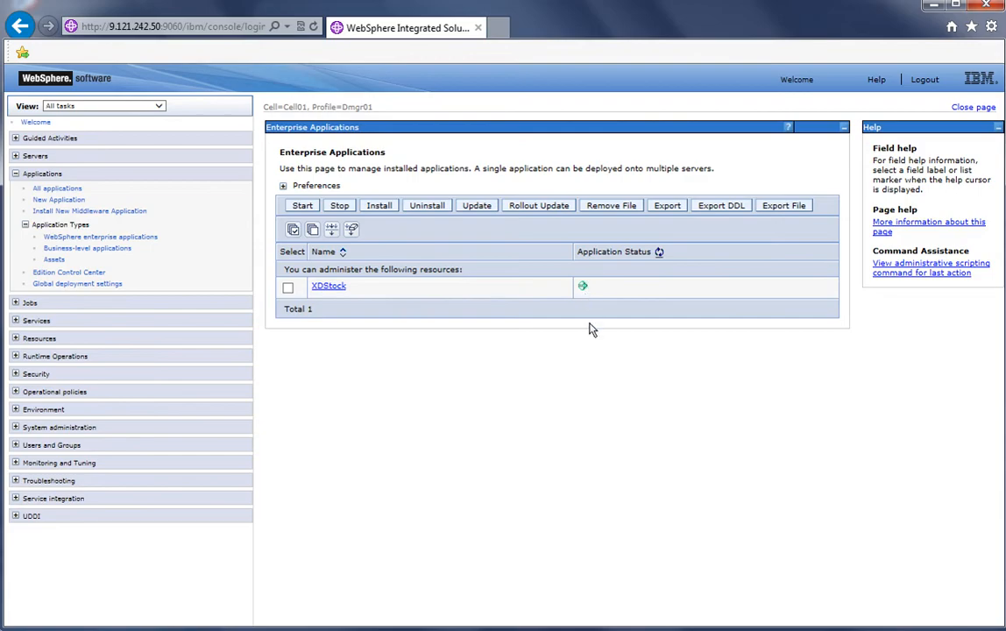
{"action": "left_click", "coordinate": [25, 225]}
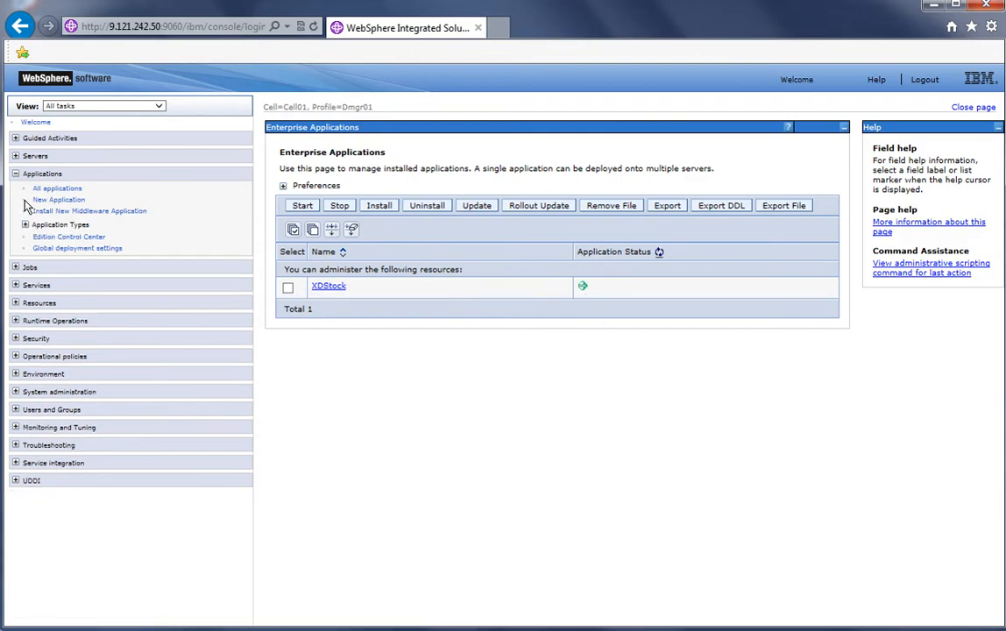
{"action": "left_click", "coordinate": [16, 175]}
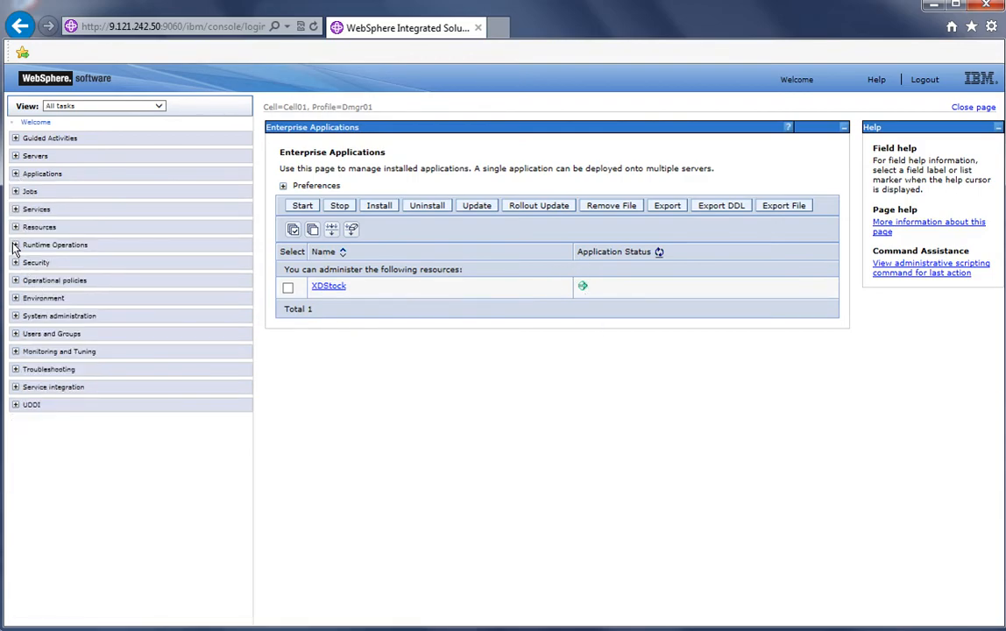
In Runtime Operations Reports, add chart data of service policy type for Bronze_SP, Gold_SP, Platinum_SP and Silver_SP
{"action": "left_click", "coordinate": [15, 245]}
{"action": "left_click", "coordinate": [45, 314]}
{"action": "left_click", "coordinate": [358, 517]}
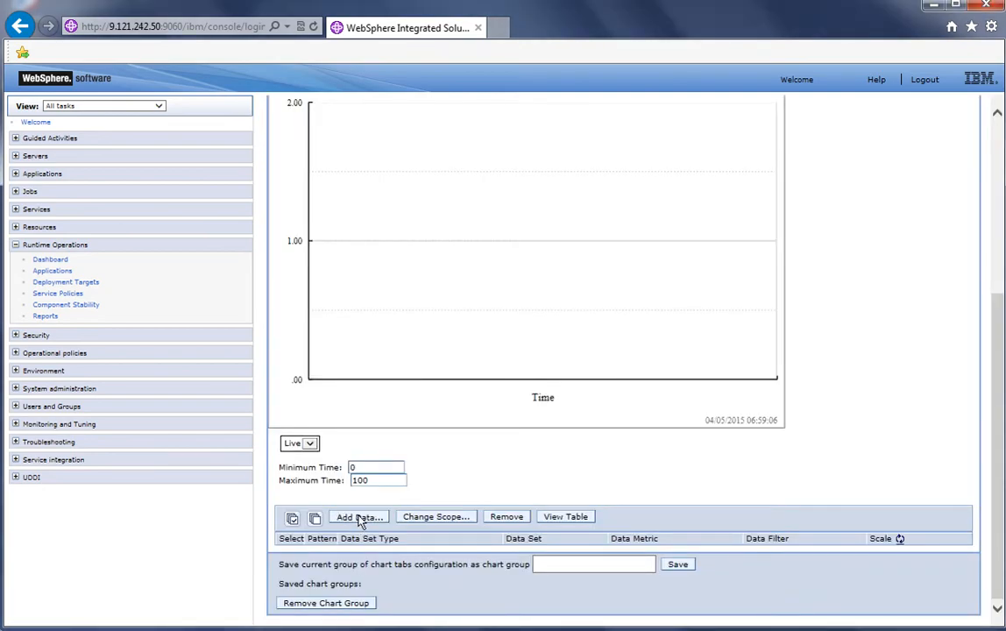
{"action": "left_click", "coordinate": [440, 125]}
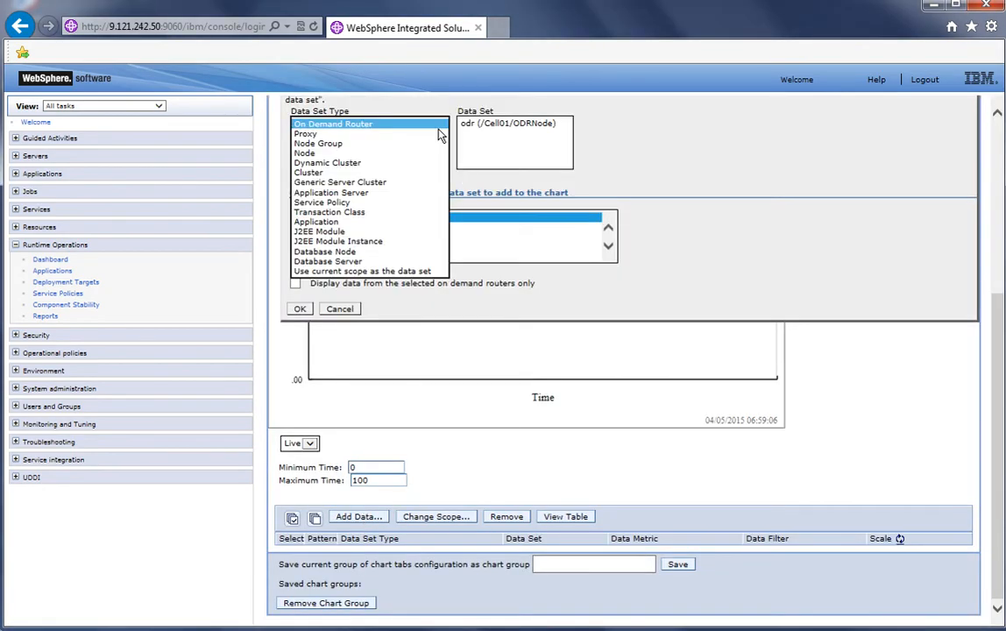
{"action": "left_click", "coordinate": [394, 202]}
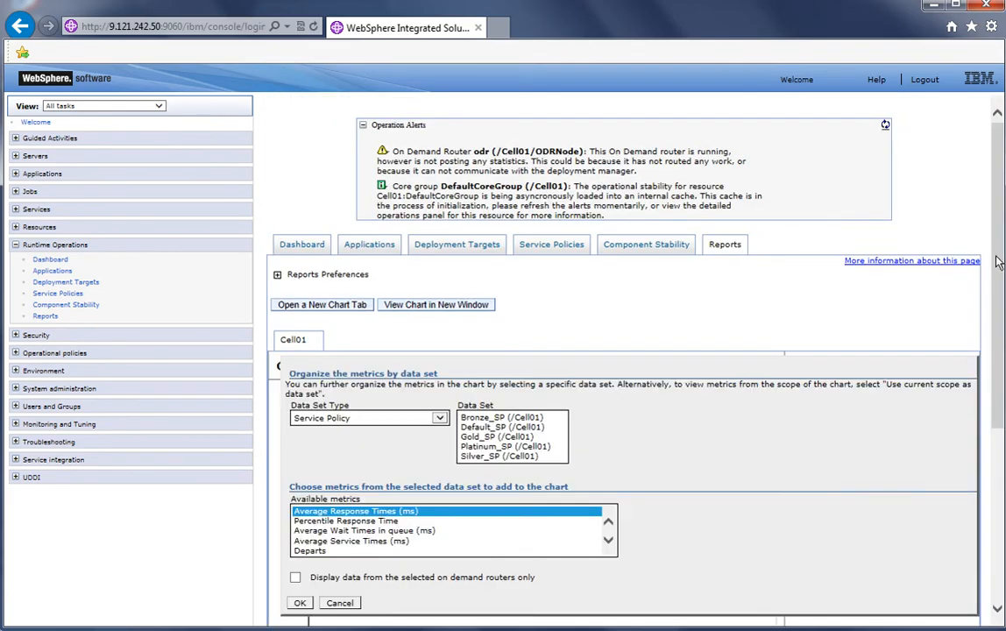
{"action": "scroll", "coordinate": [998, 263], "scroll_direction": "down", "scroll_amount": 1}
{"action": "left_click", "coordinate": [515, 313]}
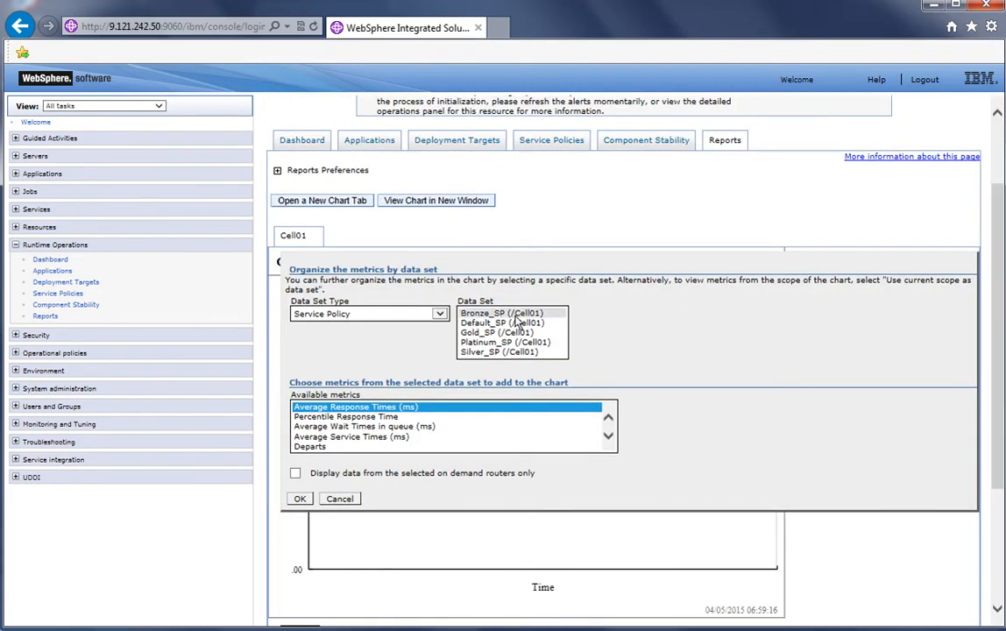
{"action": "left_click", "coordinate": [512, 332], "text": "ctrl"}
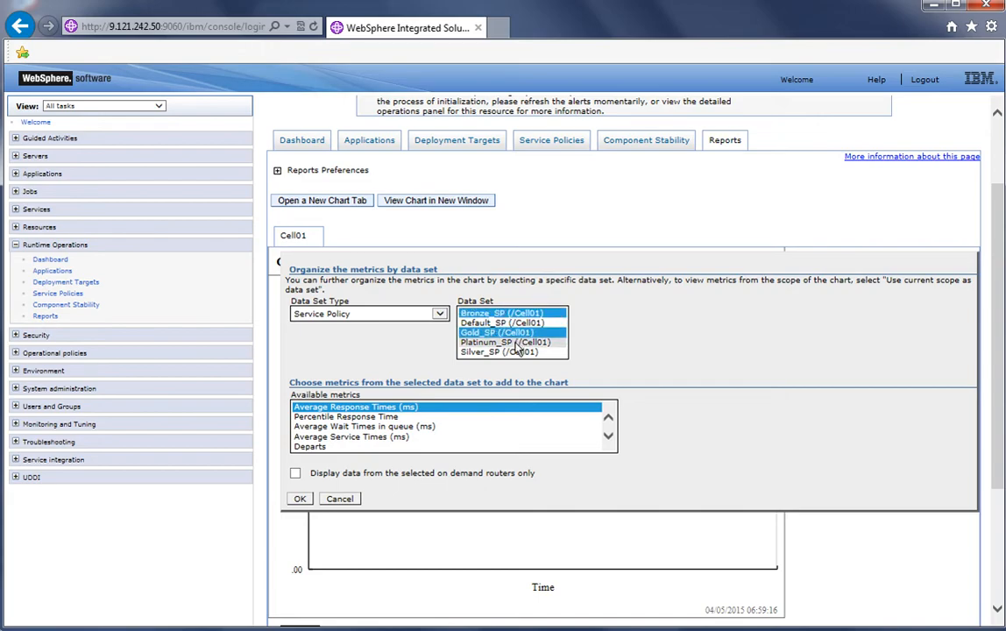
{"action": "left_click", "coordinate": [515, 341], "text": "ctrl"}
{"action": "left_click", "coordinate": [516, 352], "text": "ctrl"}
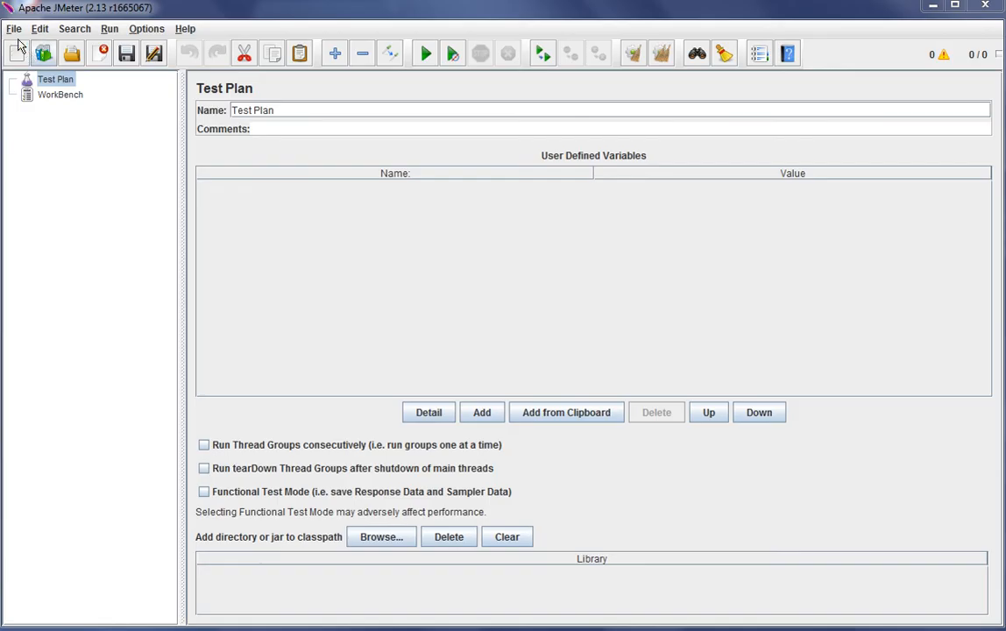
Switch to Apache JMeter, open the PlacementLab.jmx test plan and start the load test
{"action": "left_click", "coordinate": [14, 28]}
{"action": "left_click", "coordinate": [61, 208]}
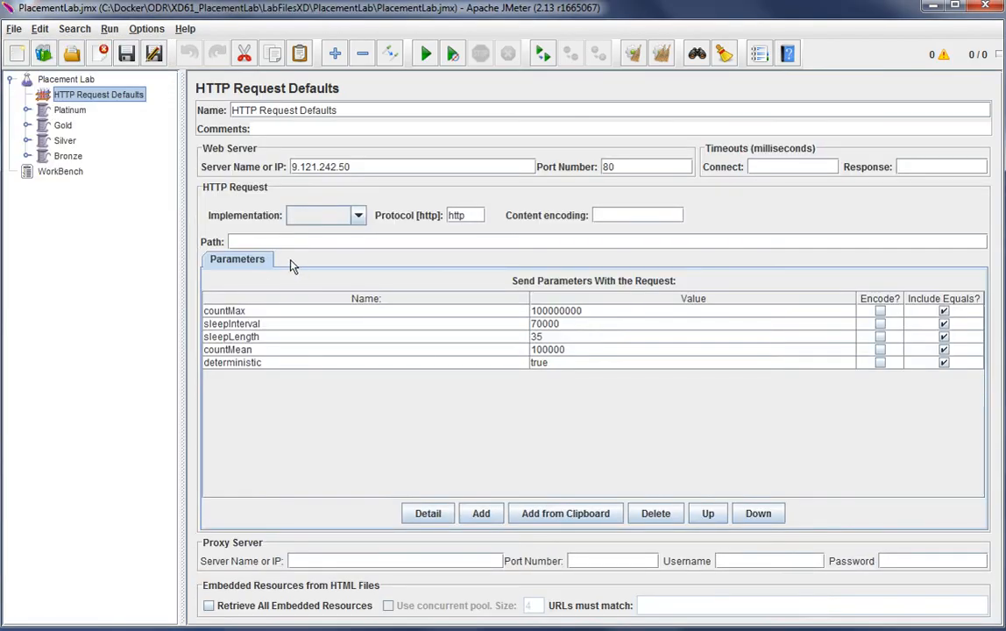
{"action": "left_click", "coordinate": [69, 110]}
{"action": "left_click", "coordinate": [69, 141]}
{"action": "left_click", "coordinate": [68, 157]}
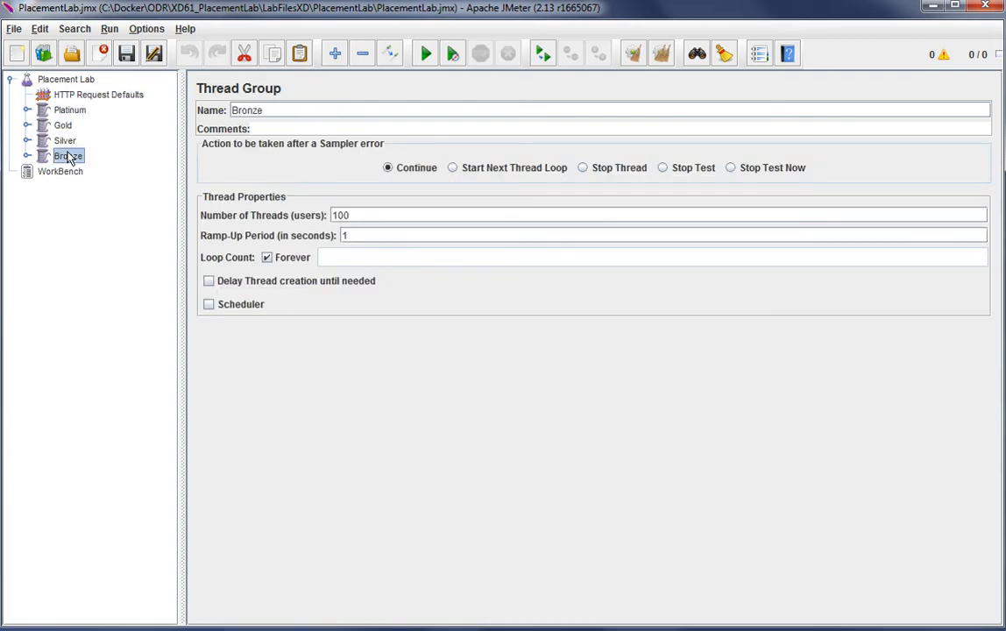
{"action": "left_click", "coordinate": [425, 53]}
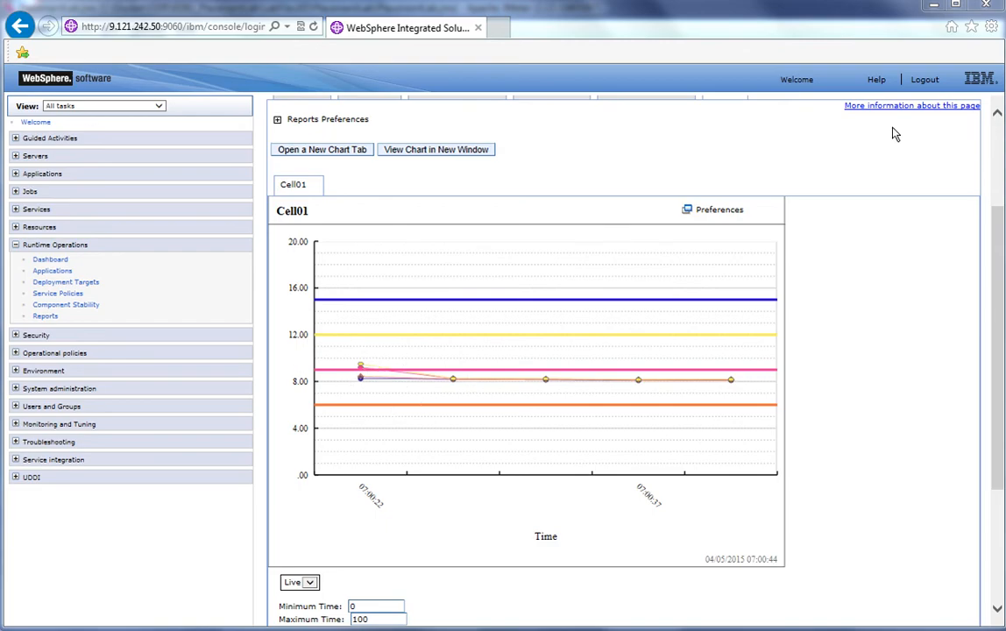
Open the most recent application placement controller task in the Runtime Tasks list
{"action": "scroll", "coordinate": [894, 134], "scroll_direction": "up", "scroll_amount": 3}
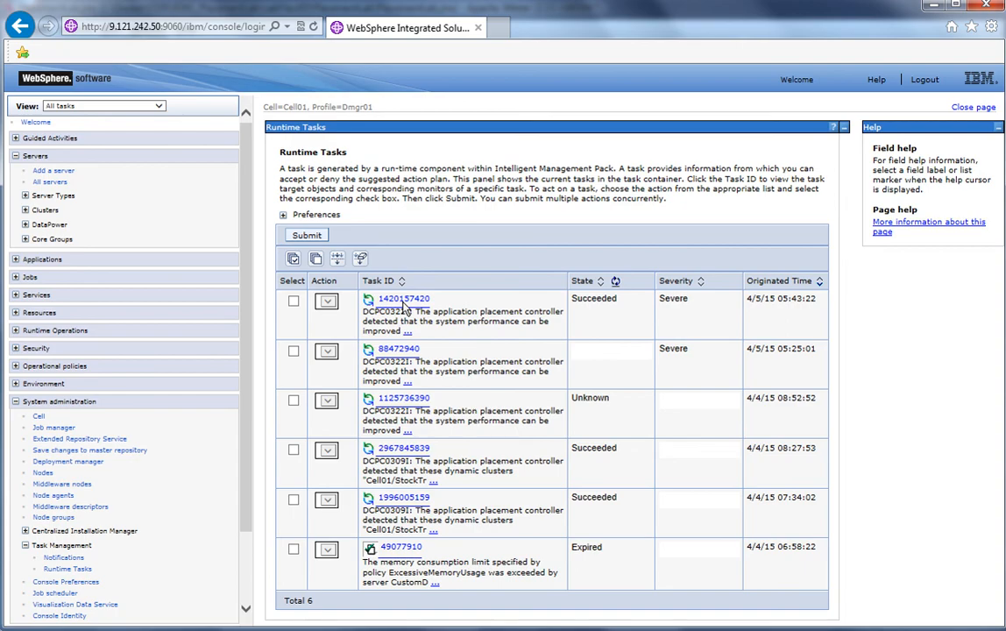
{"action": "left_click", "coordinate": [404, 300]}
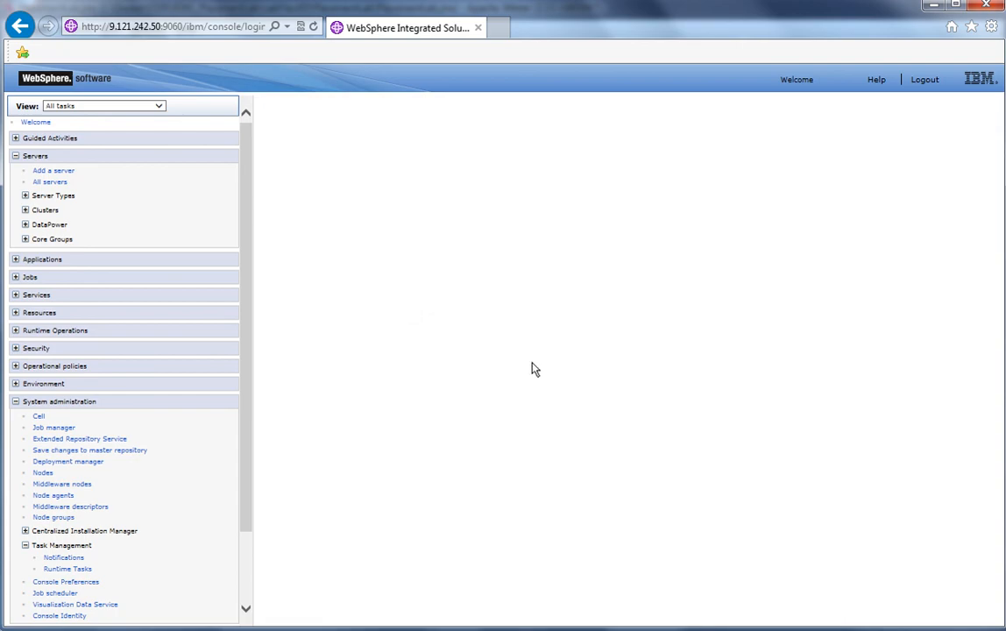